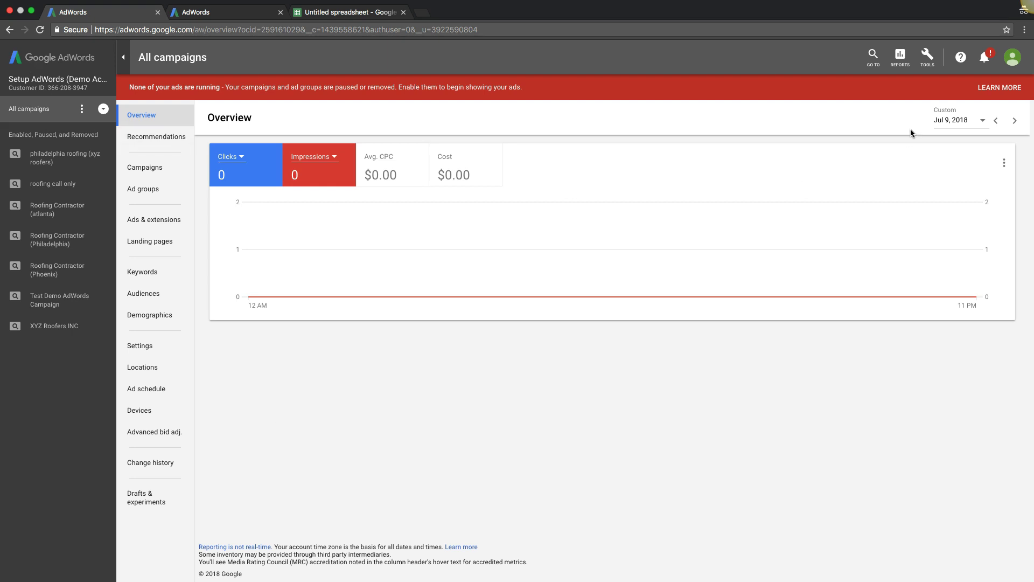
- Create a Keyword Planner search-volume forecast for the keyword 'plumbing company'
{"action": "left_click", "coordinate": [928, 59]}
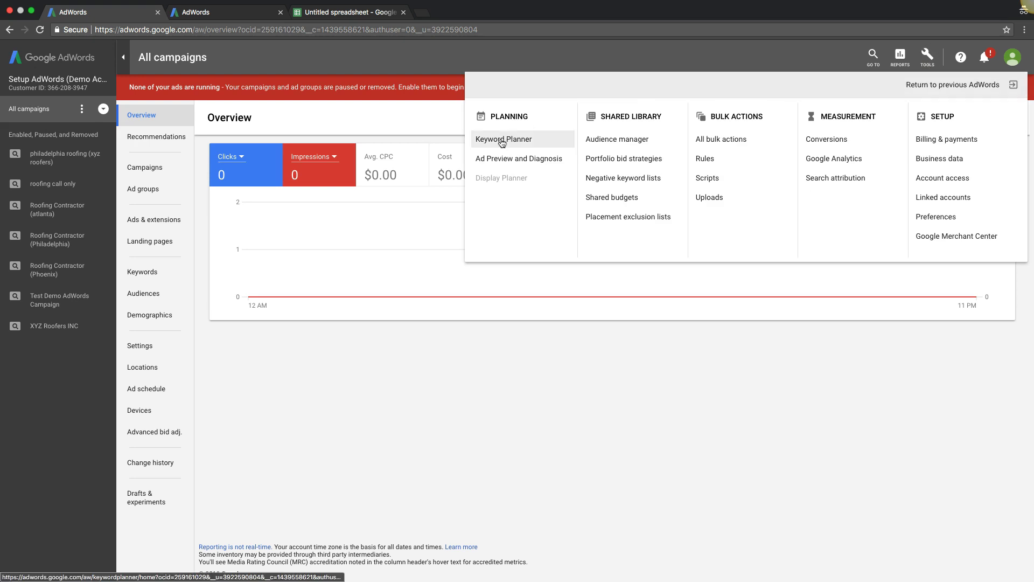
{"action": "left_click", "coordinate": [548, 174]}
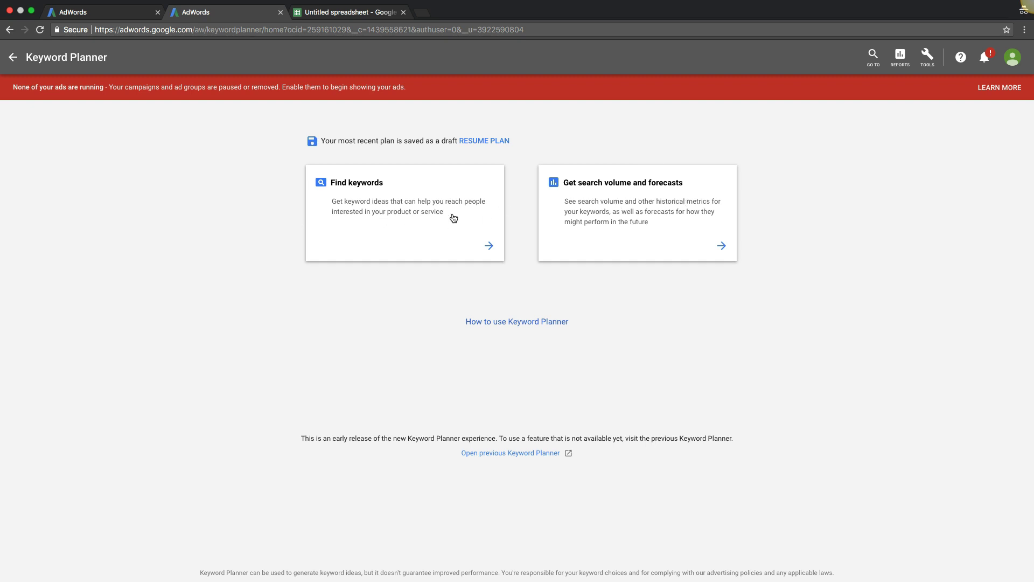
{"action": "left_click", "coordinate": [628, 216]}
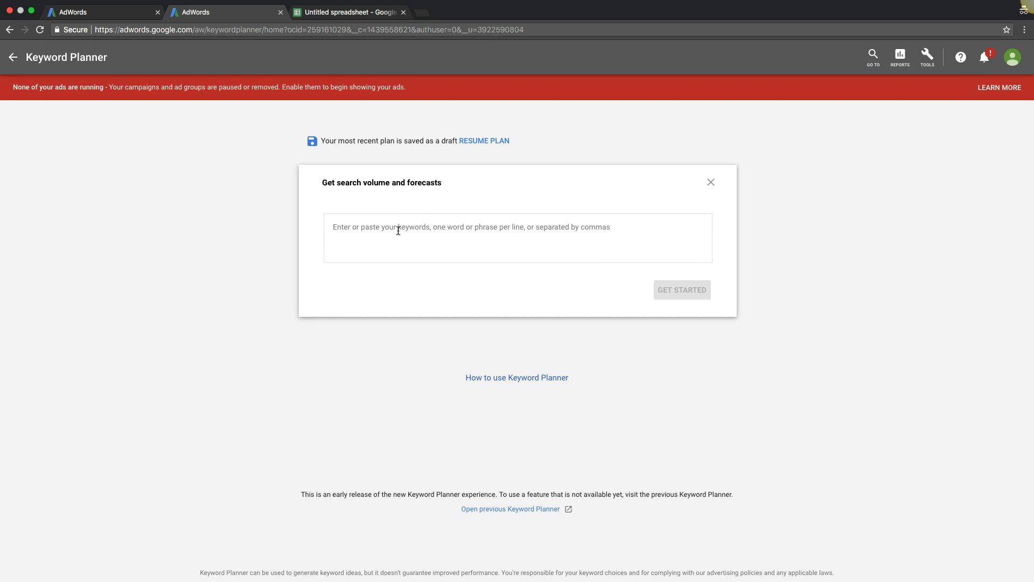
{"action": "type", "text": "plumbi"}
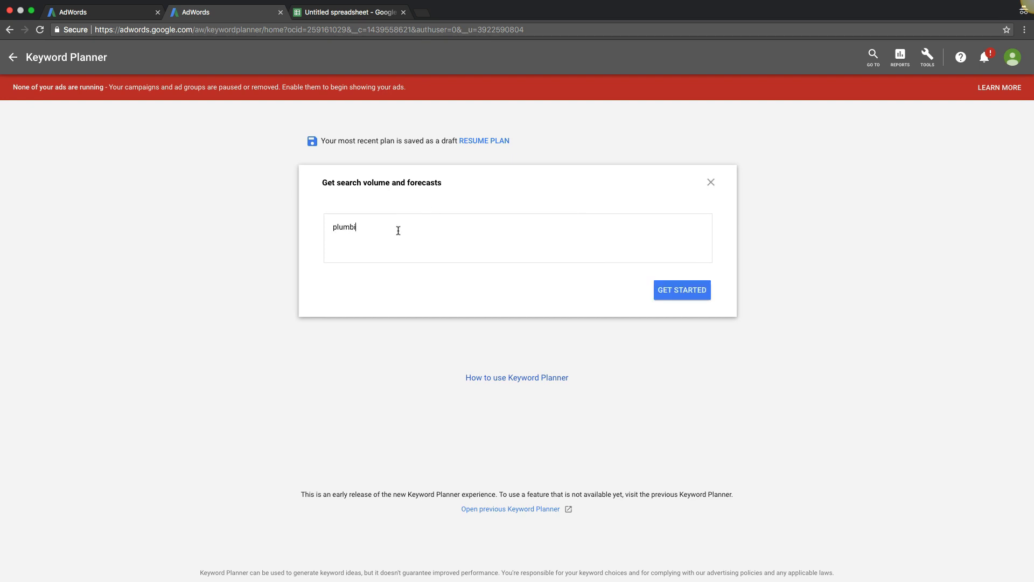
{"action": "type", "text": "ng company"}
{"action": "left_click", "coordinate": [672, 289]}
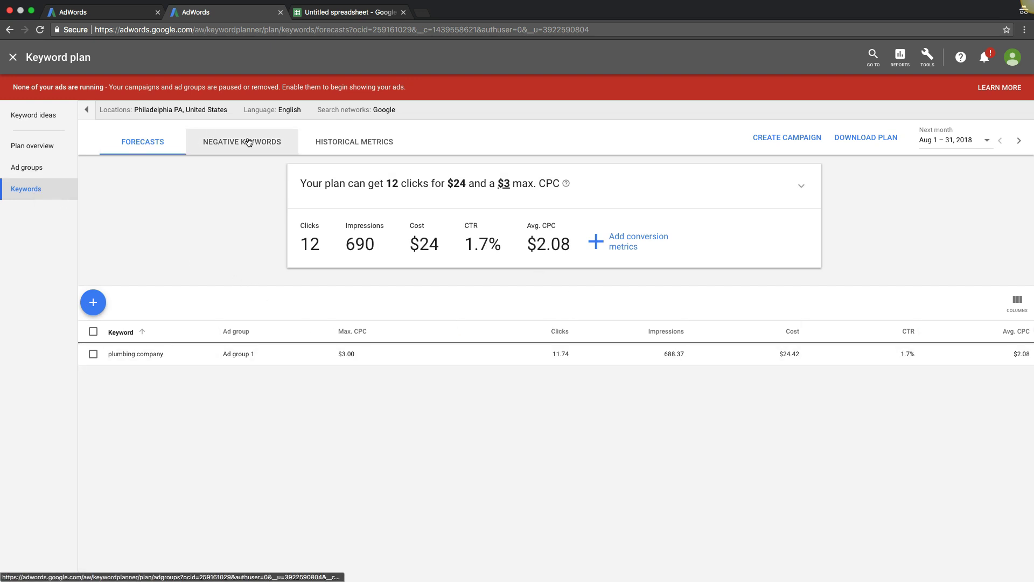
- Scroll through the plan overview's forecast panels for 'plumbing company'
{"action": "left_click", "coordinate": [36, 152]}
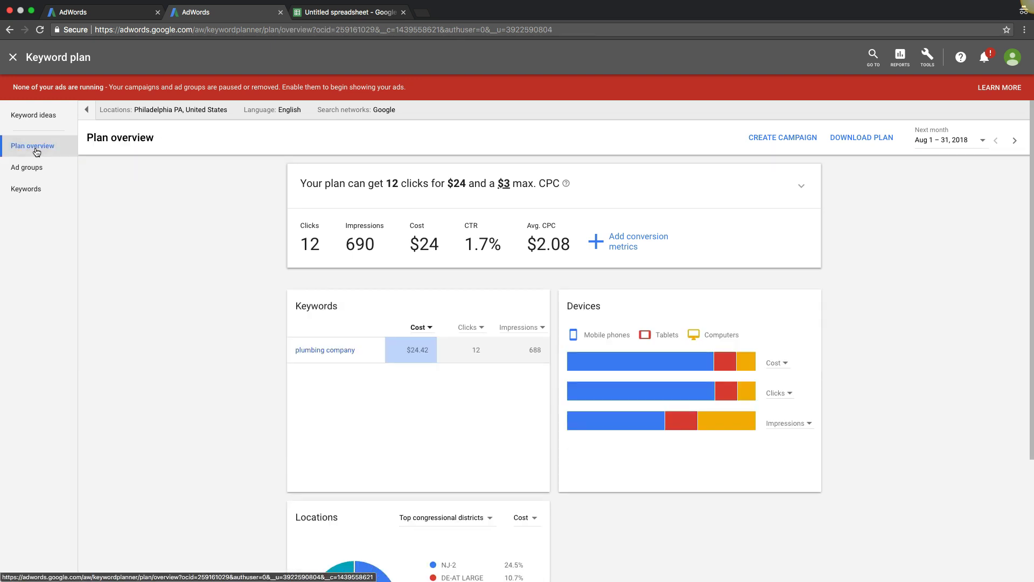
{"action": "scroll", "coordinate": [198, 313], "scroll_direction": "down", "scroll_amount": 2}
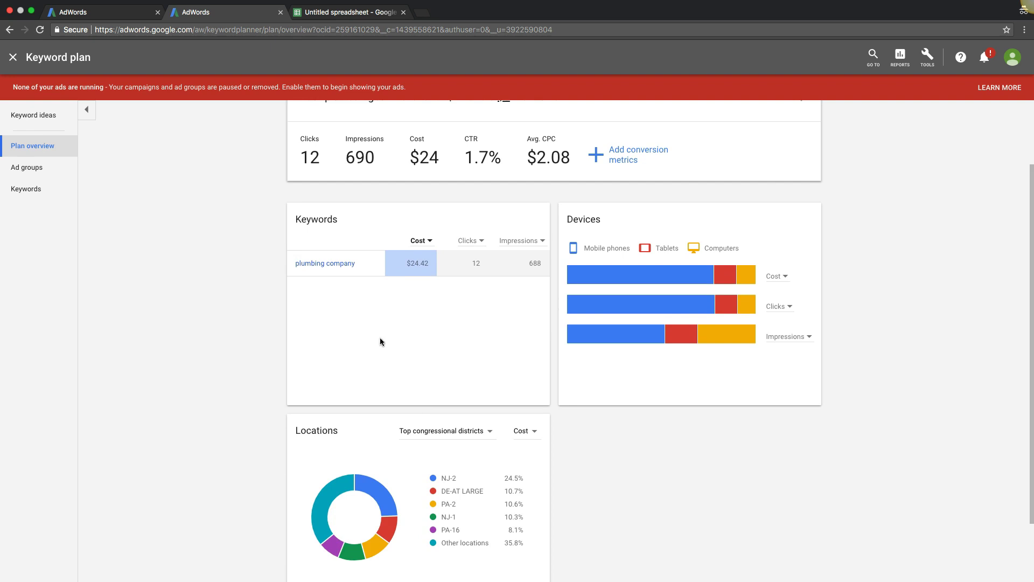
{"action": "scroll", "coordinate": [212, 332], "scroll_direction": "down", "scroll_amount": 2}
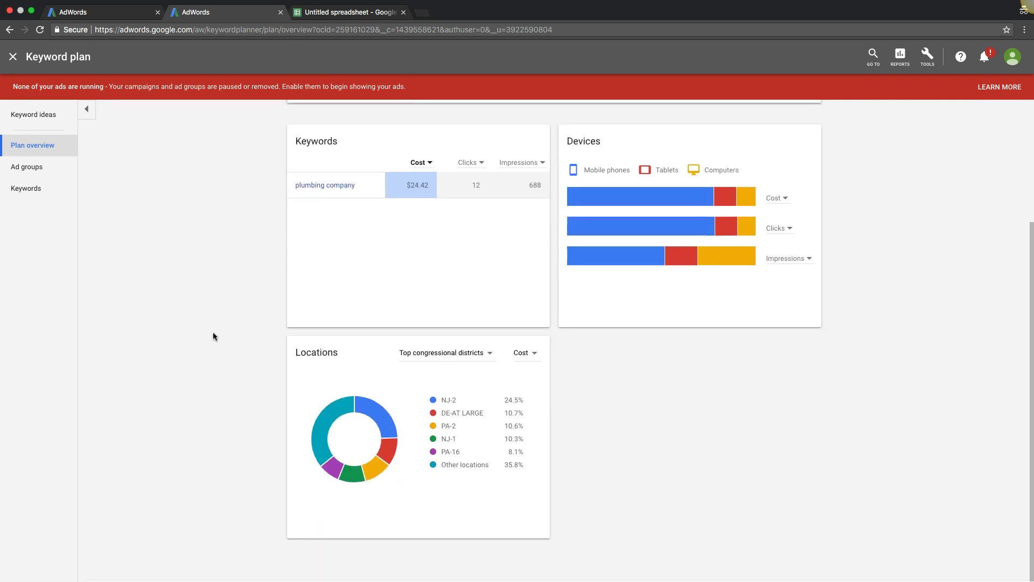
{"action": "scroll", "coordinate": [205, 323], "scroll_direction": "up", "scroll_amount": 4}
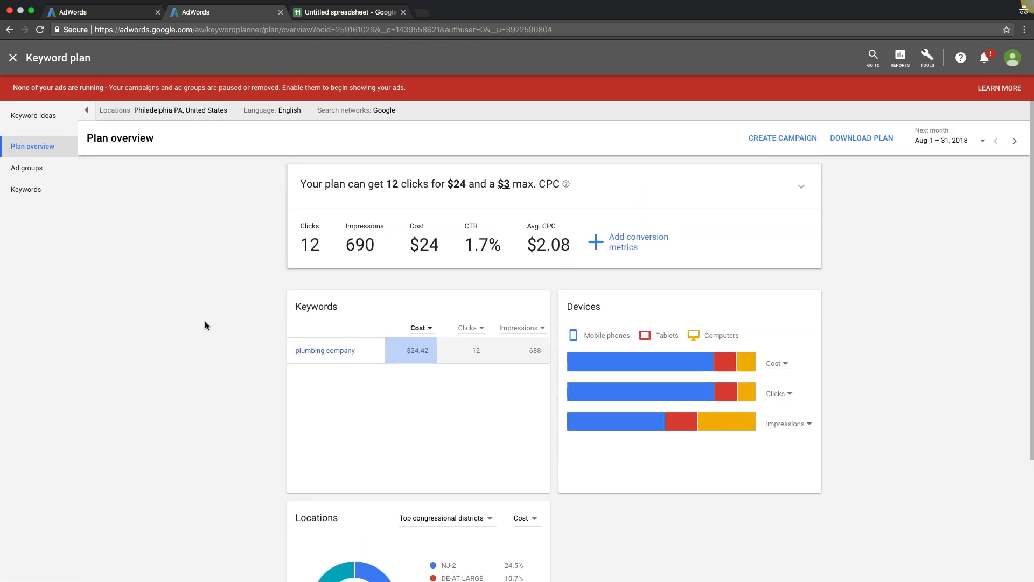
- Fetch keyword ideas for the seed 'plumbing company' and scroll through suggestions like plumber
{"action": "left_click", "coordinate": [35, 117]}
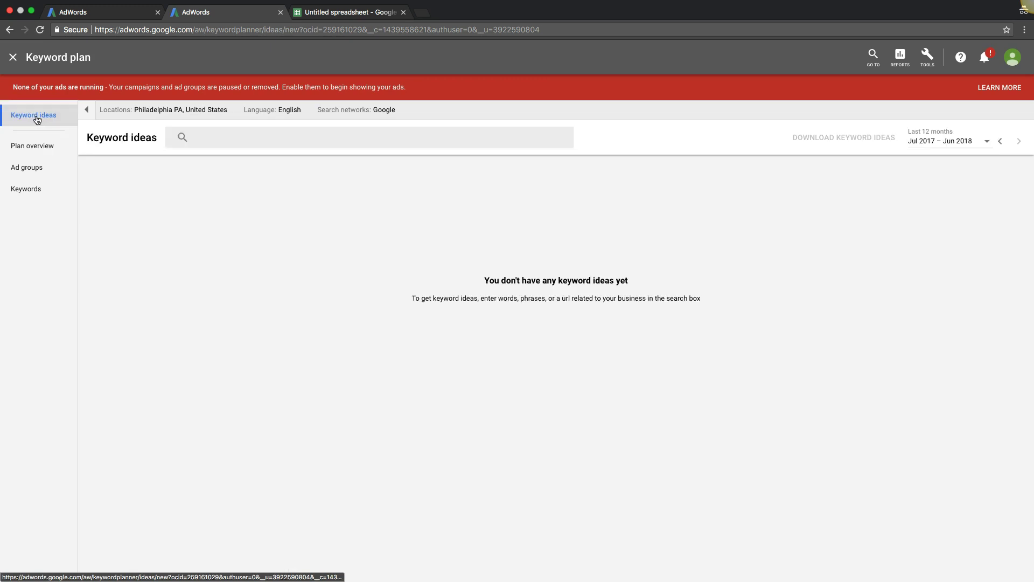
{"action": "left_click", "coordinate": [230, 141]}
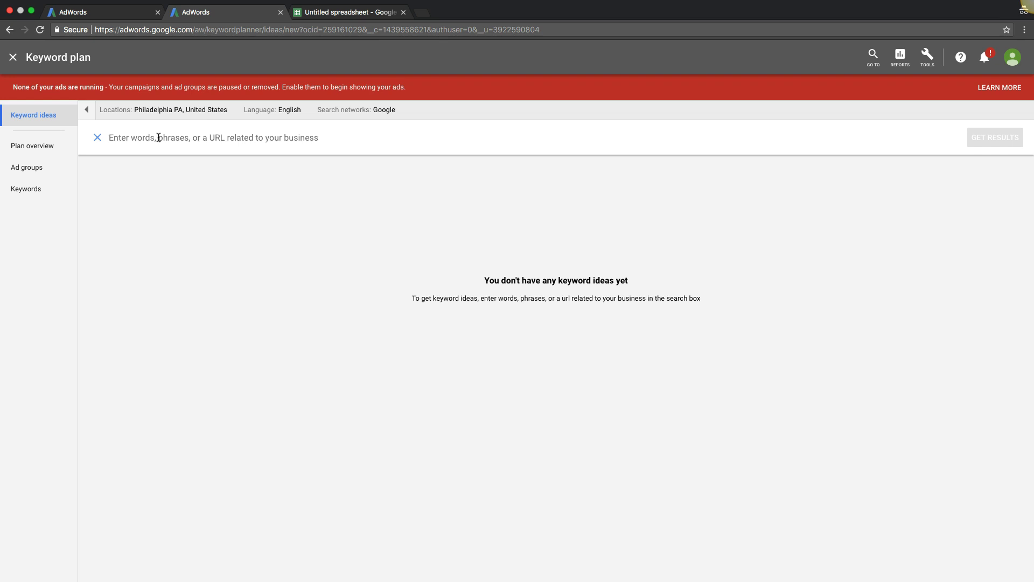
{"action": "type", "text": "p"}
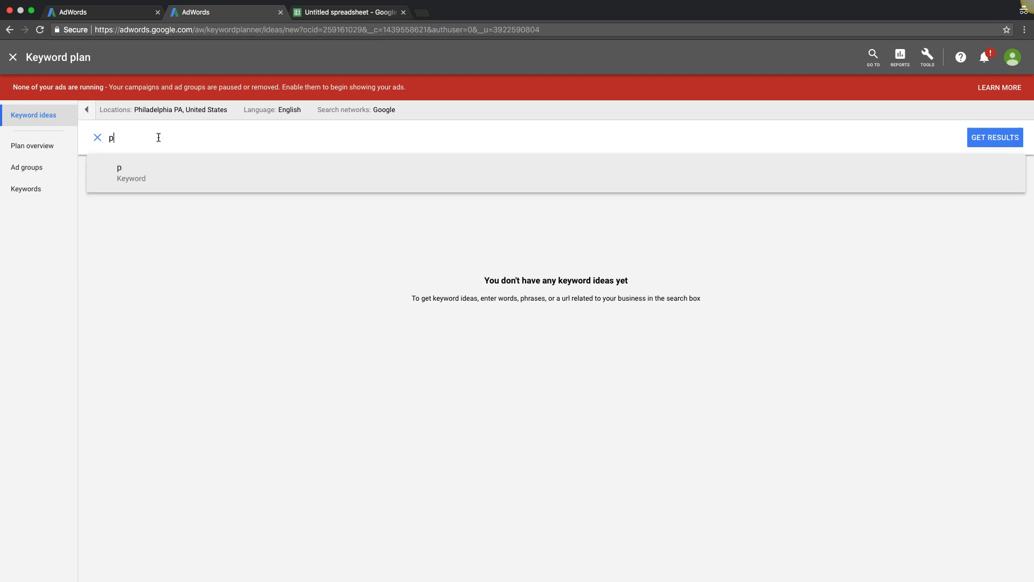
{"action": "type", "text": "lumbing company"}
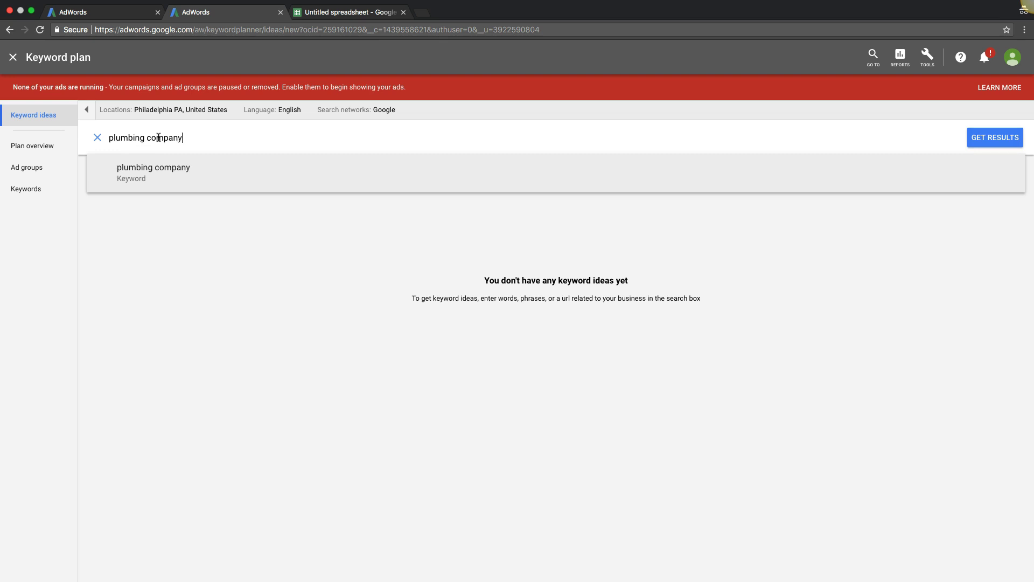
{"action": "key", "text": "Return"}
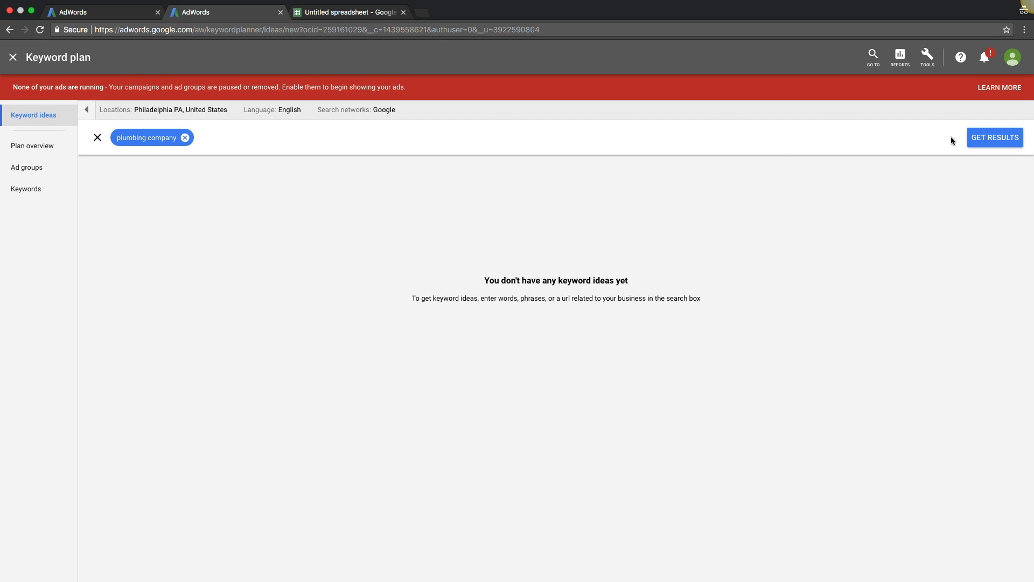
{"action": "left_click", "coordinate": [978, 136]}
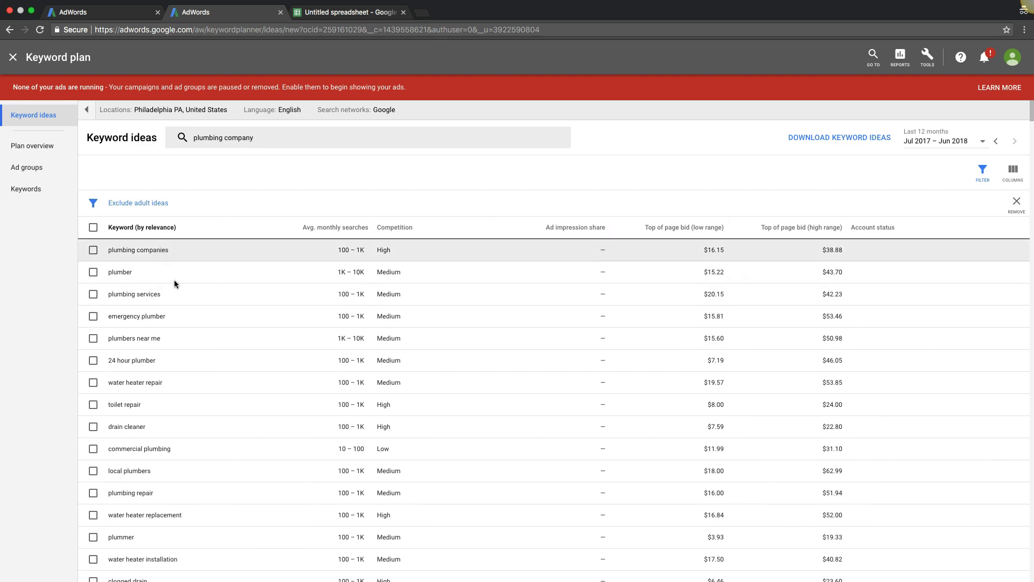
{"action": "scroll", "coordinate": [241, 248], "scroll_direction": "down", "scroll_amount": 1}
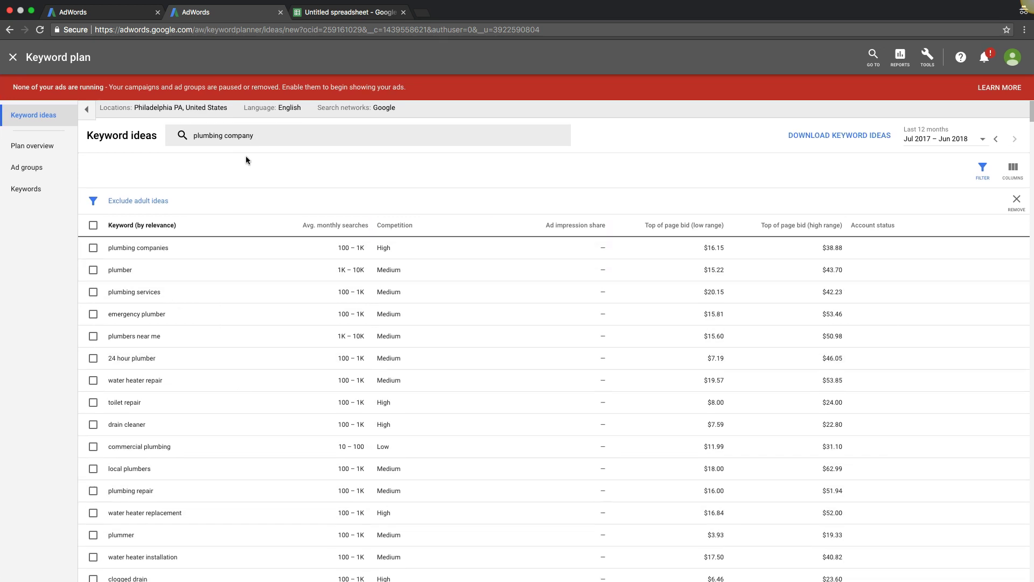
{"action": "scroll", "coordinate": [266, 380], "scroll_direction": "down", "scroll_amount": 1}
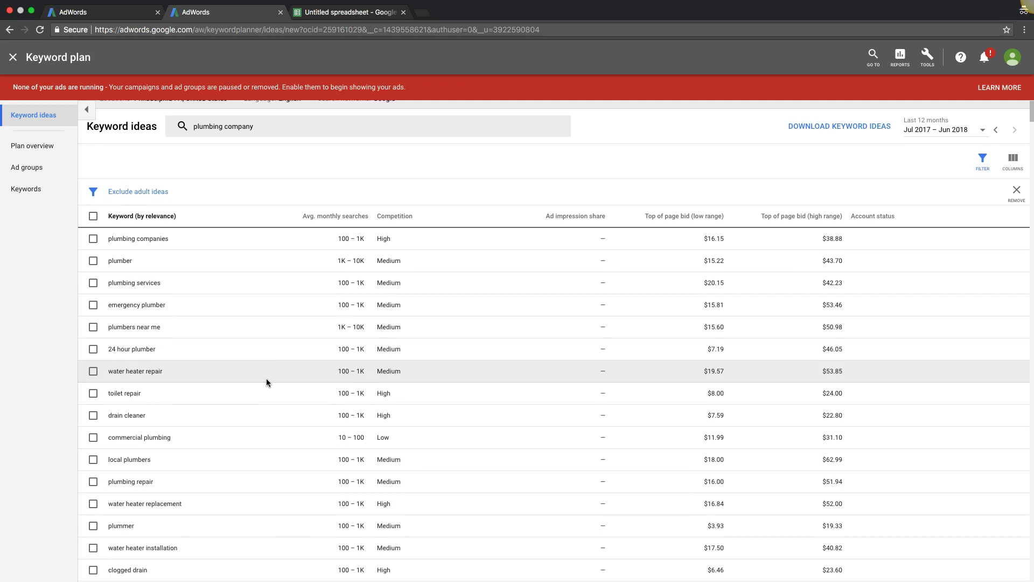
{"action": "scroll", "coordinate": [266, 382], "scroll_direction": "down", "scroll_amount": 3}
{"action": "scroll", "coordinate": [210, 353], "scroll_direction": "up", "scroll_amount": 5}
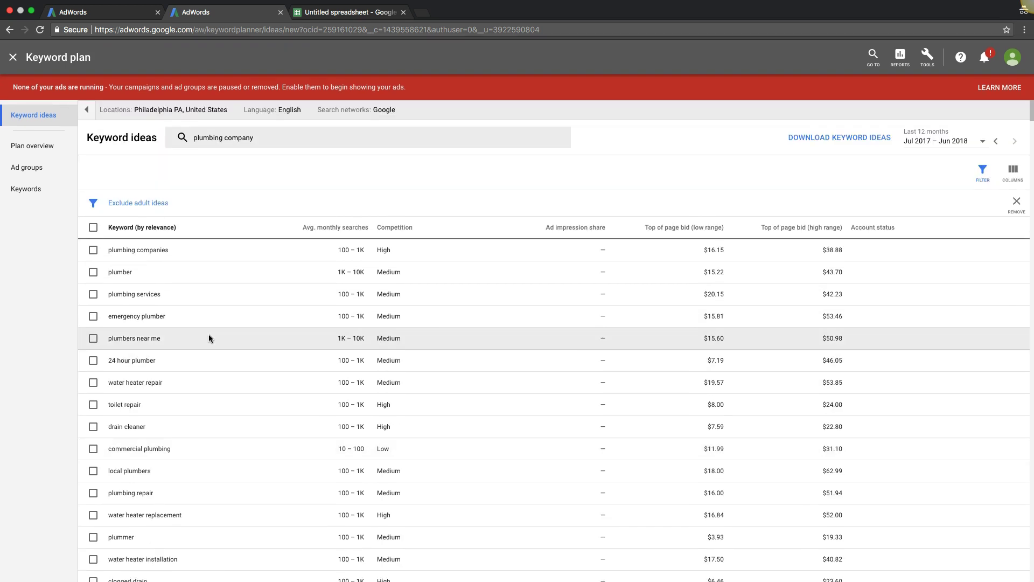
- Rename the spreadsheet to 'plumbing company'
{"action": "left_click", "coordinate": [324, 14]}
{"action": "left_click", "coordinate": [102, 52]}
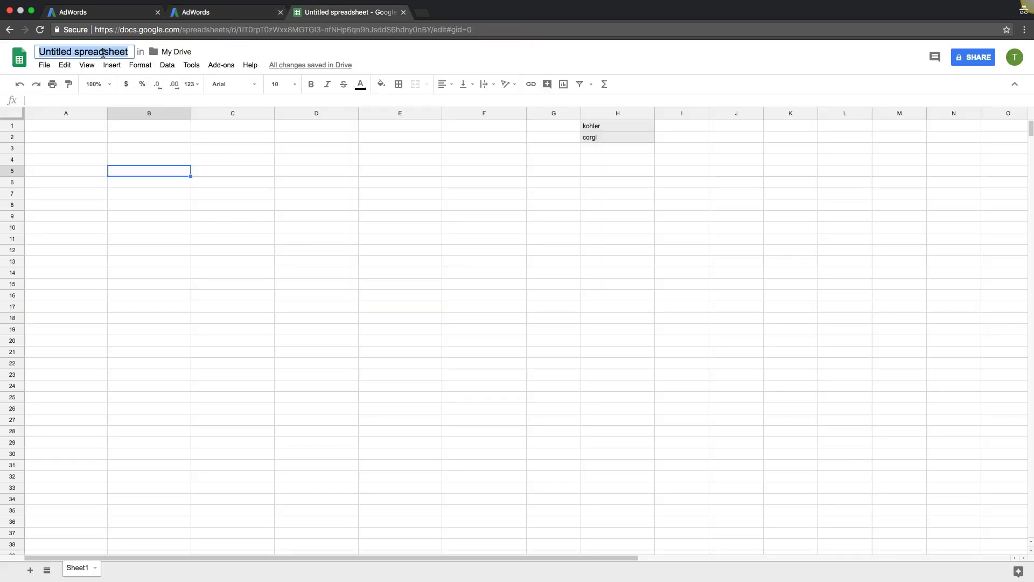
{"action": "type", "text": "plu"}
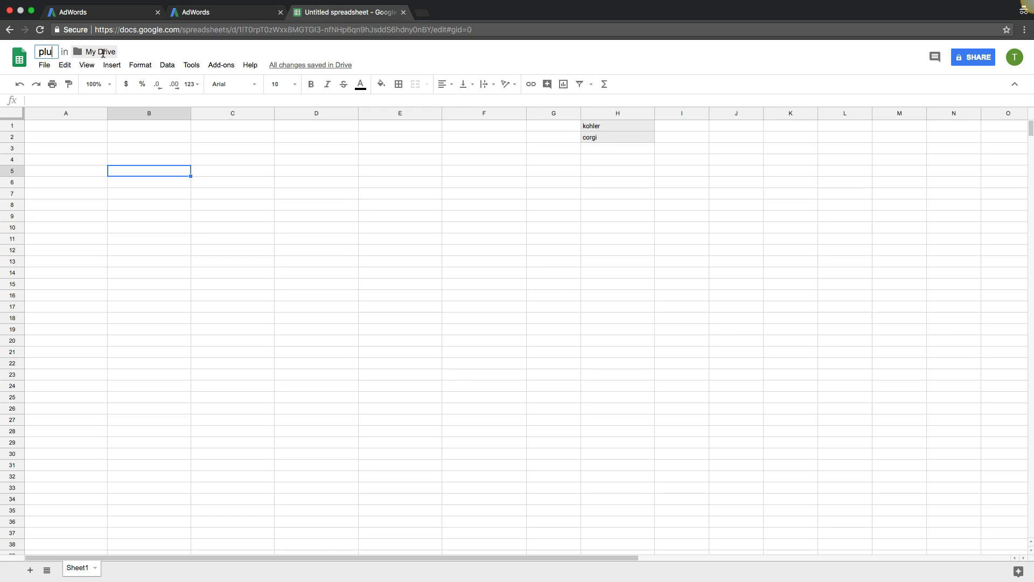
{"action": "type", "text": "mbing company"}
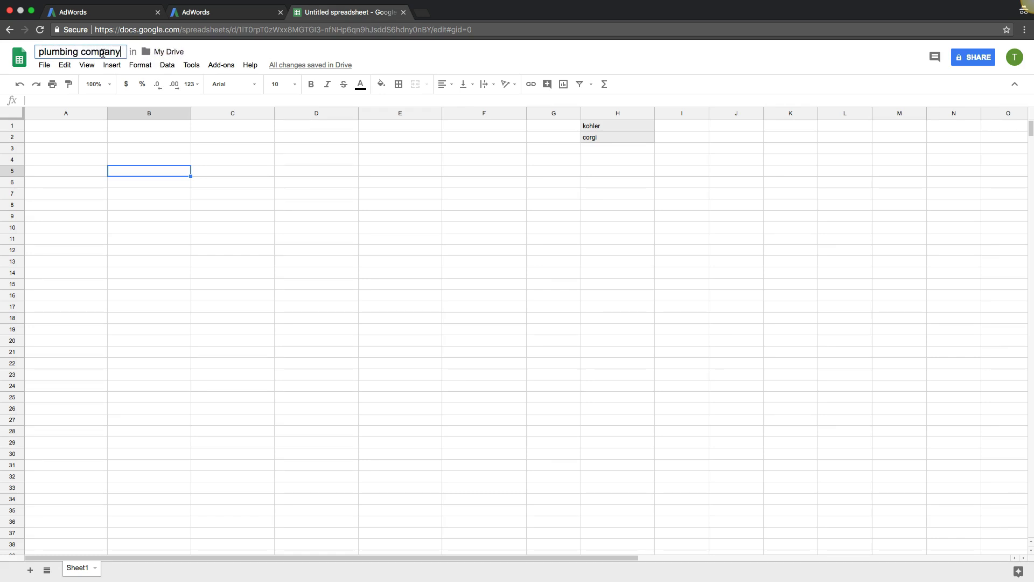
- Enter 'plumbing company' in cell A1
{"action": "left_click", "coordinate": [59, 128]}
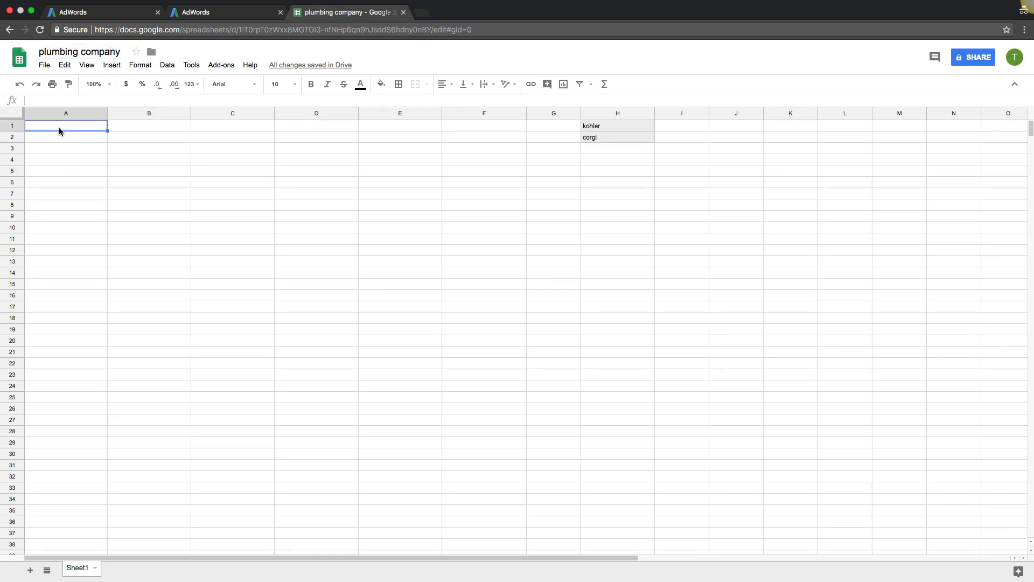
{"action": "type", "text": "plumbing "}
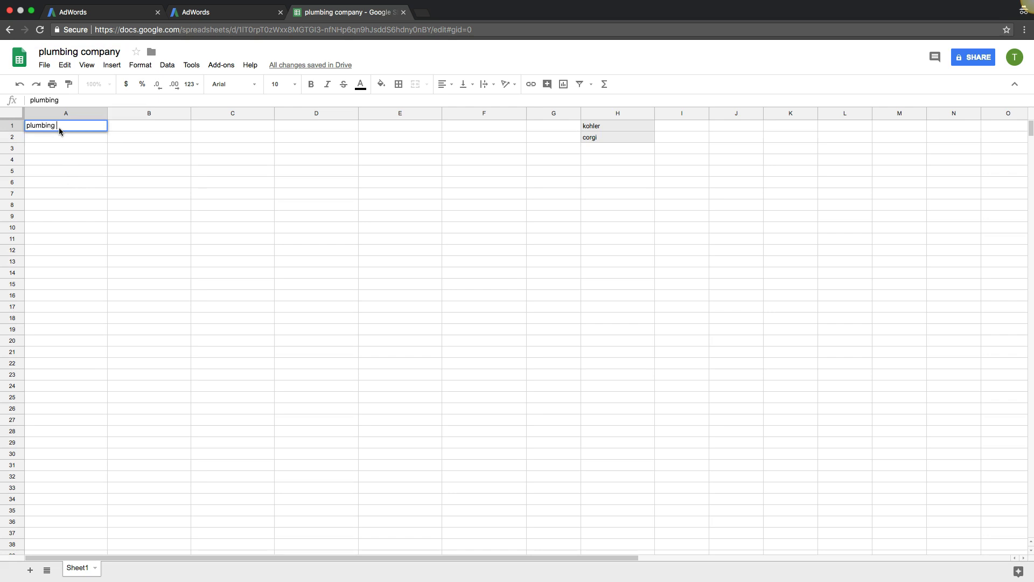
{"action": "type", "text": "company"}
{"action": "left_click", "coordinate": [62, 149]}
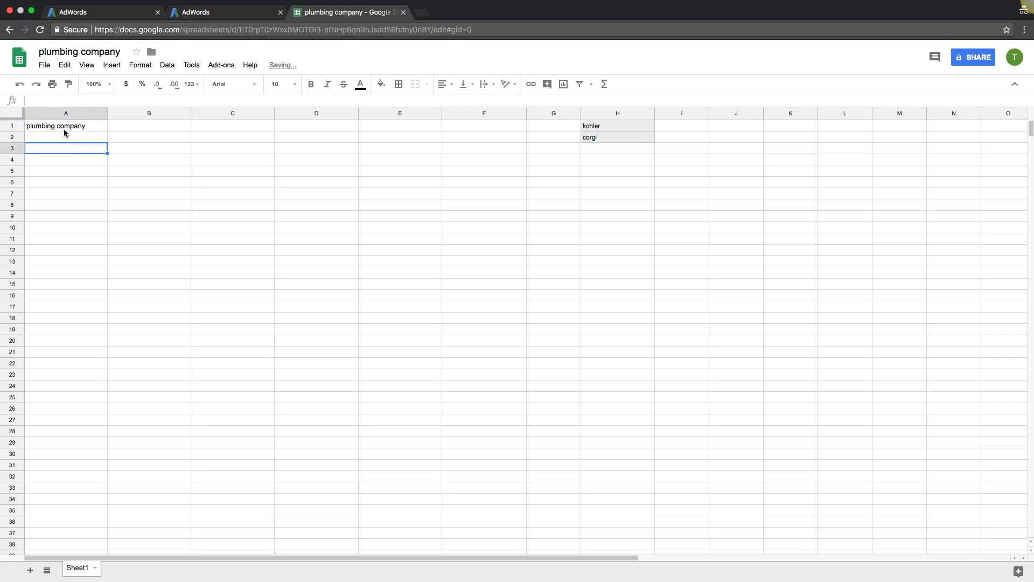
{"action": "left_click", "coordinate": [63, 146]}
{"action": "left_click", "coordinate": [59, 173]}
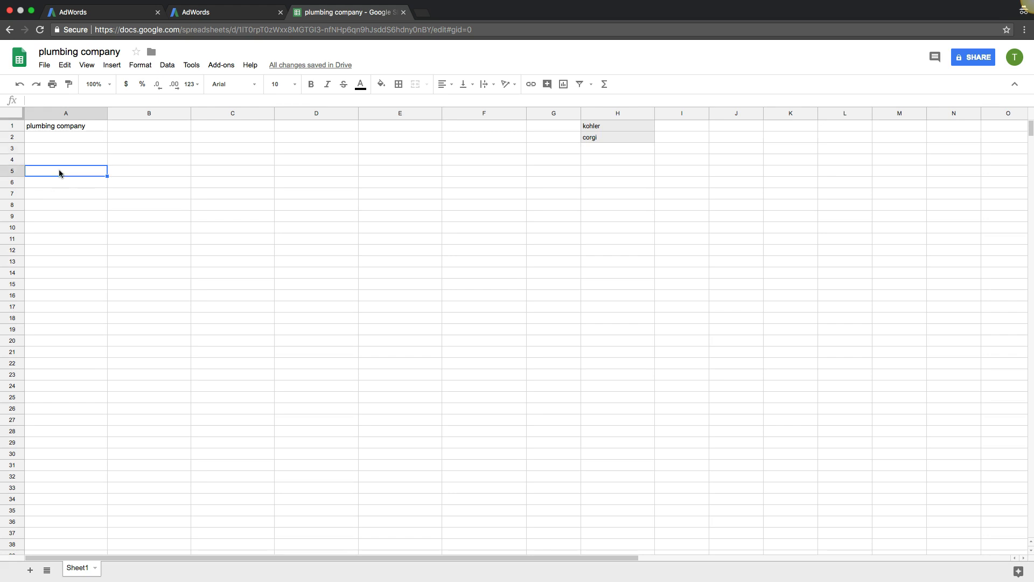
{"action": "left_click", "coordinate": [59, 152]}
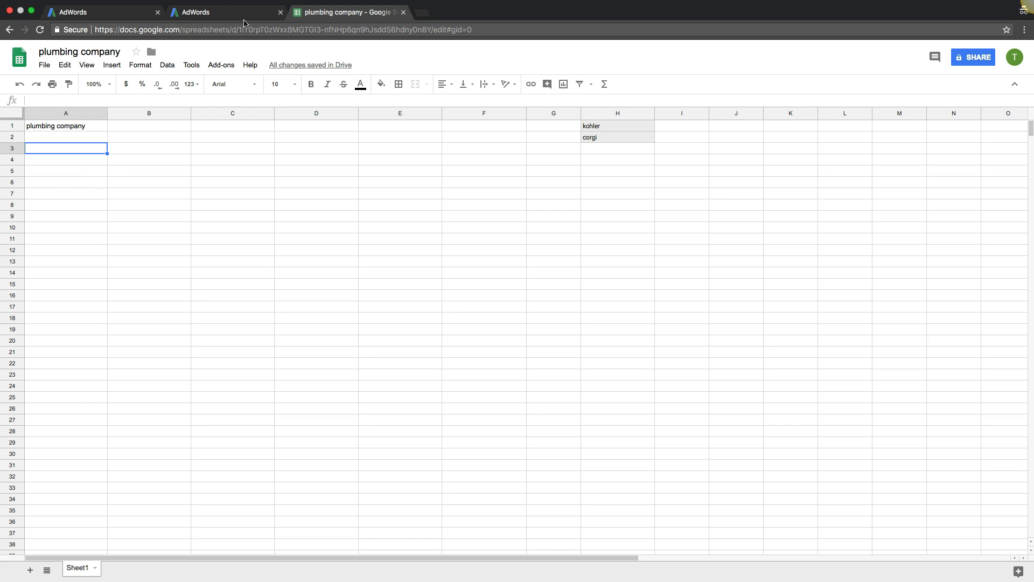
- Filter the keyword ideas to those whose text contains 'plumbing company'
{"action": "left_click", "coordinate": [213, 13]}
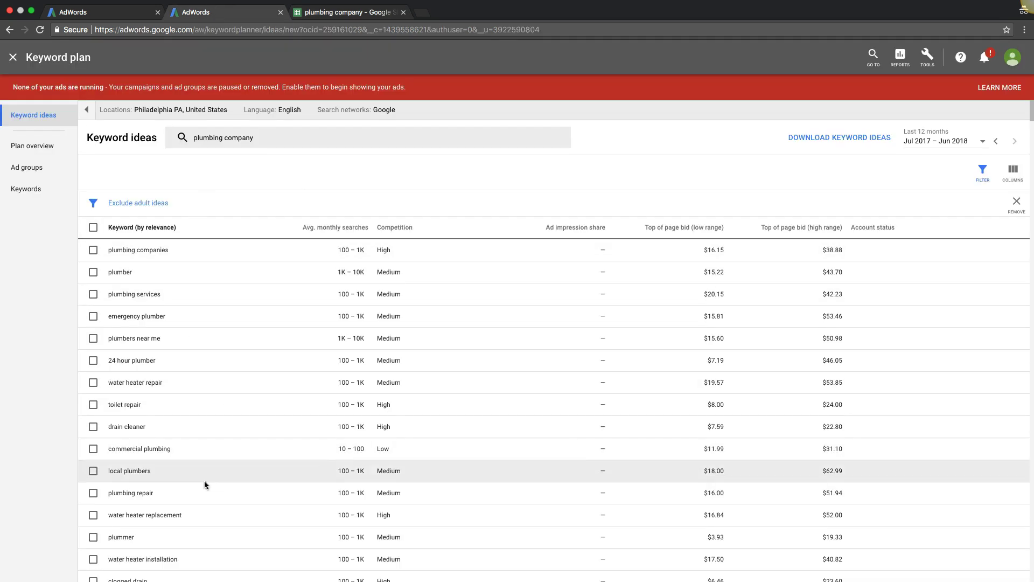
{"action": "left_click", "coordinate": [984, 177]}
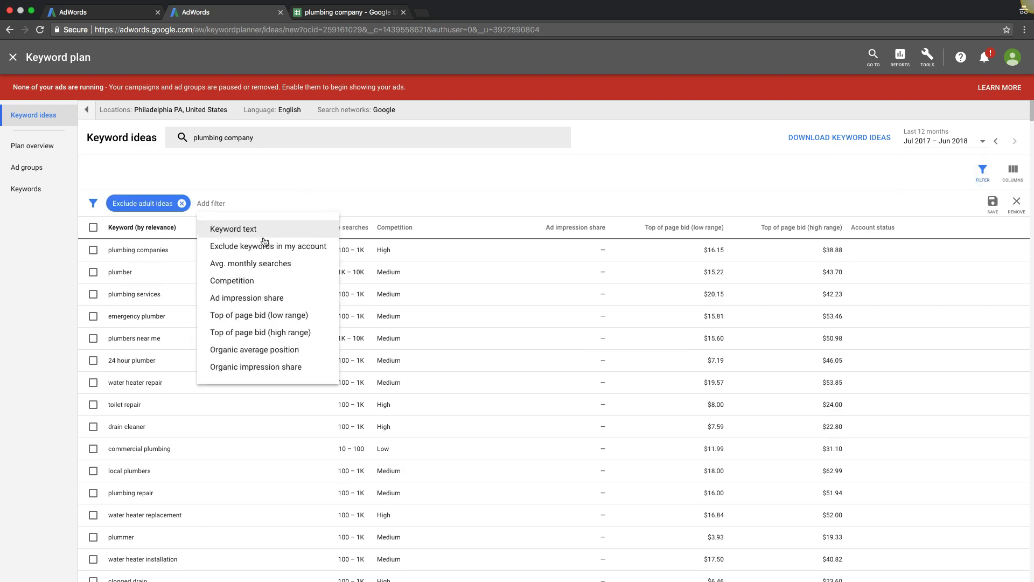
{"action": "left_click", "coordinate": [250, 229]}
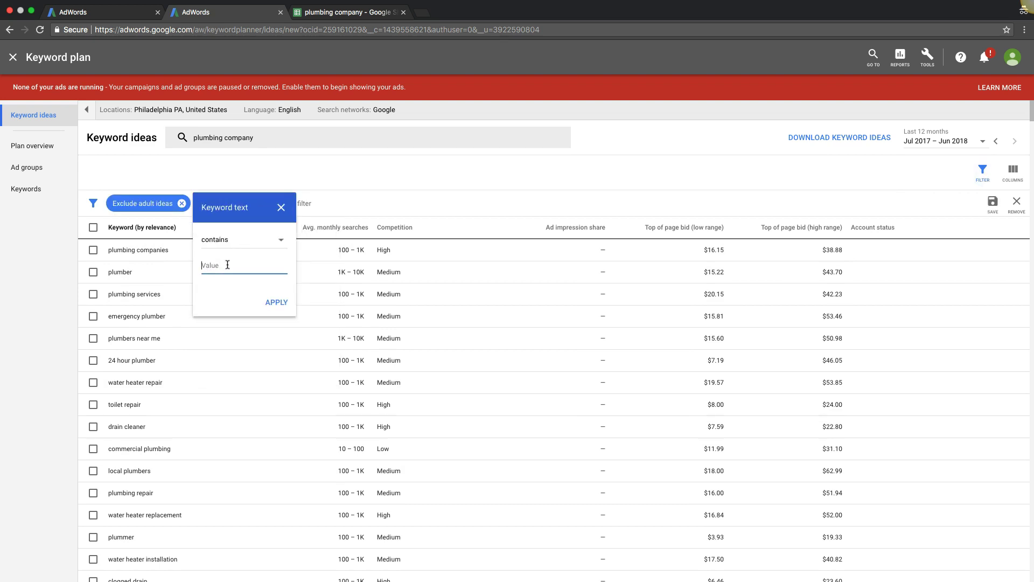
{"action": "type", "text": "plumbing company"}
{"action": "left_click", "coordinate": [273, 302]}
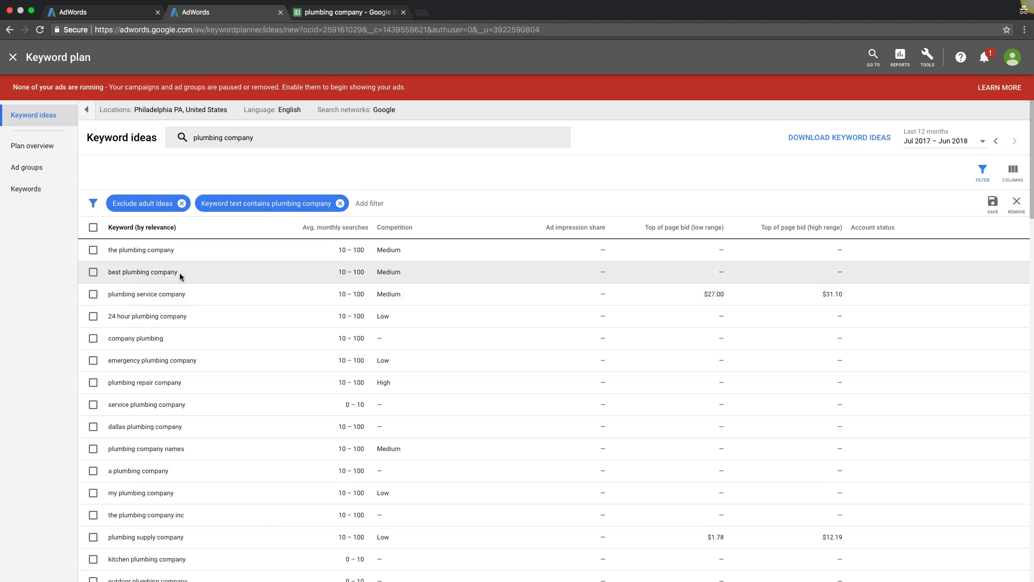
- Copy 'best plumbing company' and 'plumbing service company' into sheet cells A3 and A4
{"action": "left_click_drag", "start_coordinate": [178, 273], "coordinate": [109, 273]}
{"action": "key", "text": "super+c"}
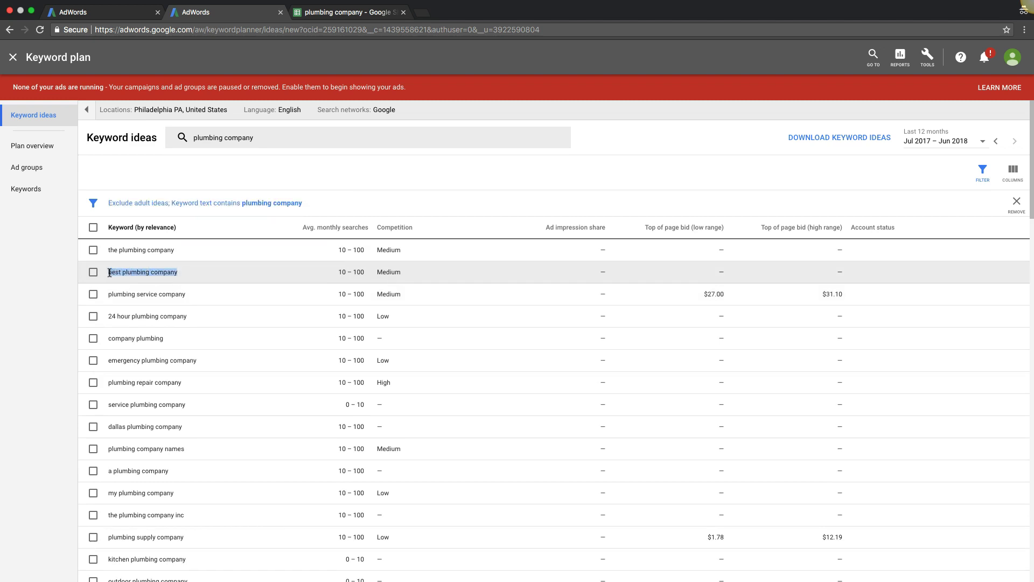
{"action": "left_click", "coordinate": [331, 16]}
{"action": "key", "text": "super+v"}
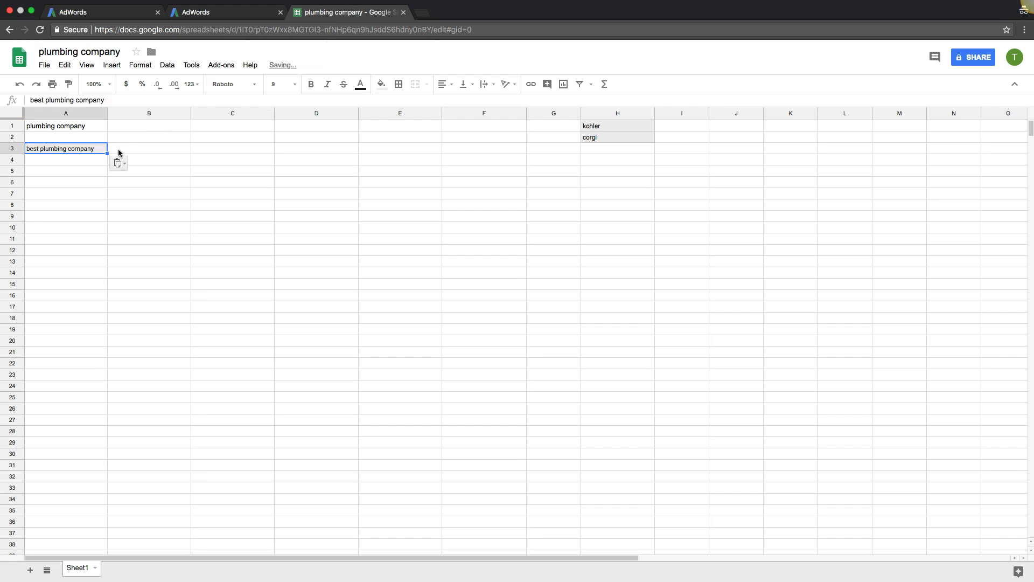
{"action": "left_click", "coordinate": [74, 161]}
{"action": "left_click", "coordinate": [226, 13]}
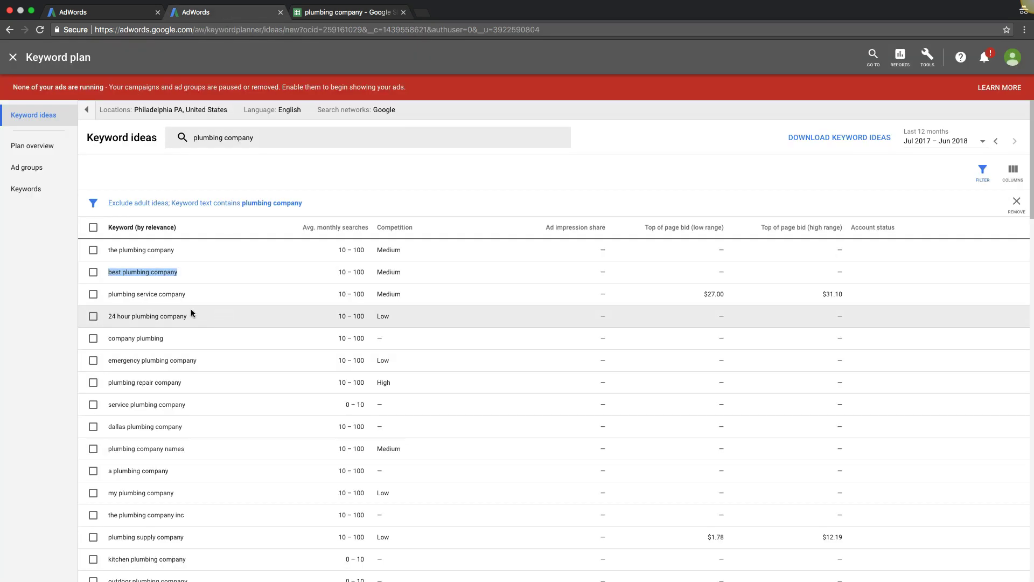
{"action": "left_click_drag", "start_coordinate": [188, 295], "coordinate": [109, 296]}
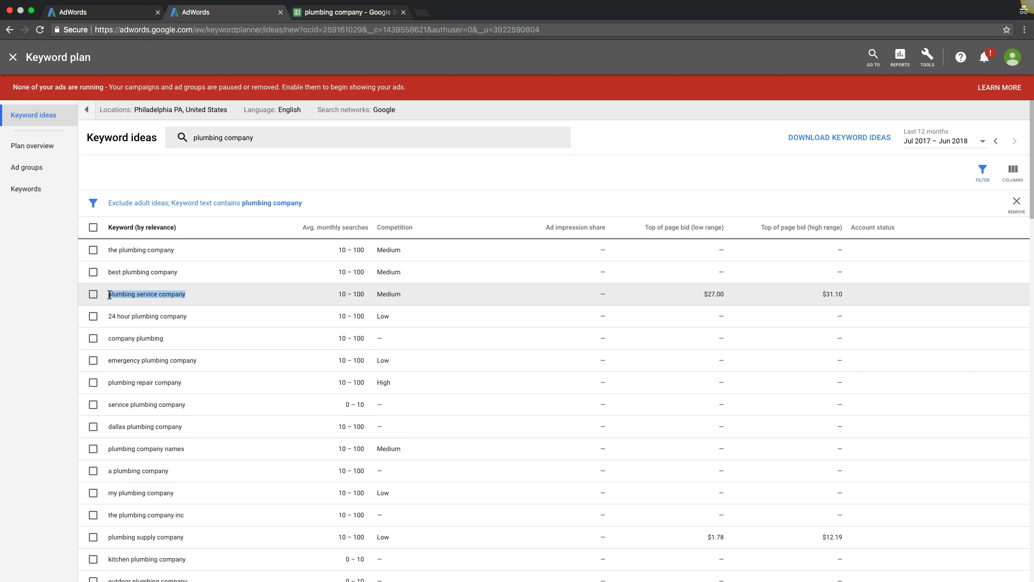
{"action": "key", "text": "super+c"}
{"action": "left_click", "coordinate": [348, 12]}
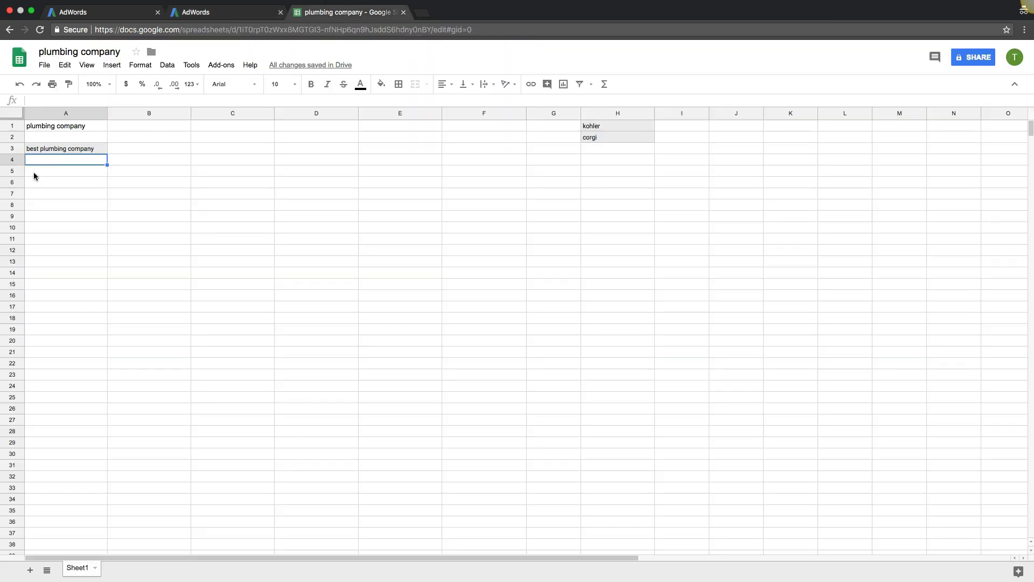
{"action": "key", "text": "super+v"}
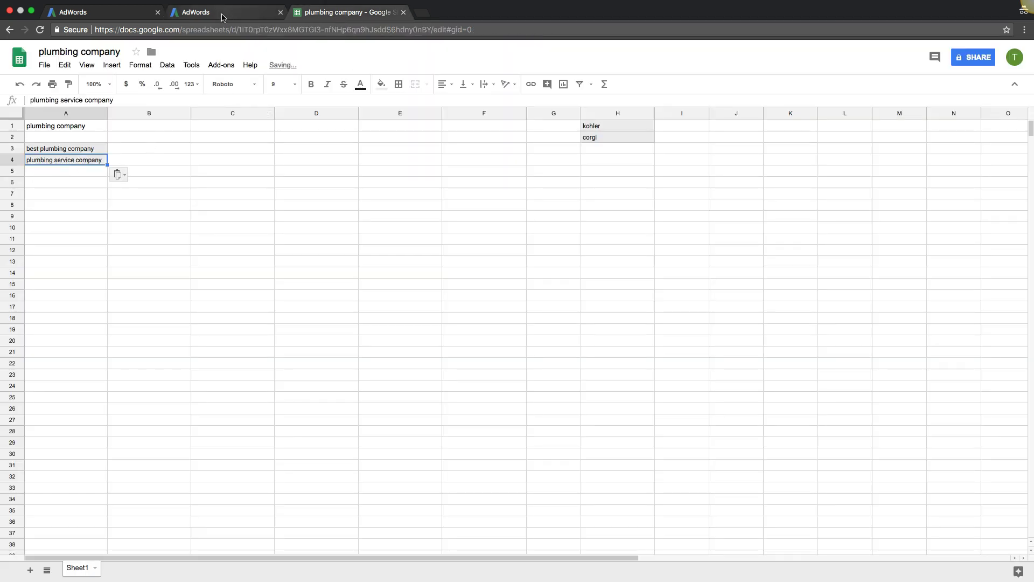
{"action": "left_click", "coordinate": [226, 12]}
- Add the best, service, emergency and repair 'plumbing company' keywords to the plan
{"action": "left_click", "coordinate": [93, 272]}
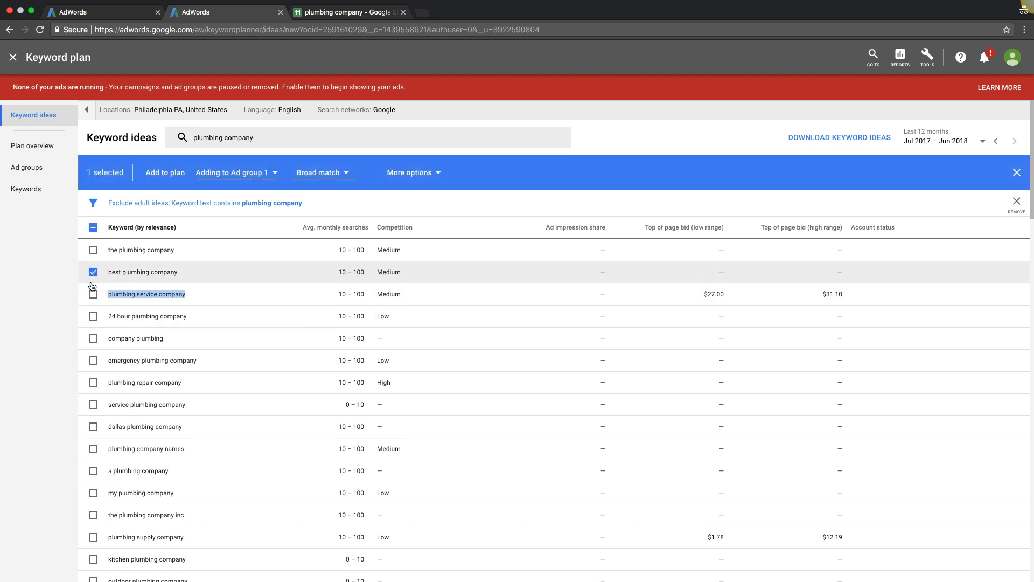
{"action": "left_click", "coordinate": [93, 294]}
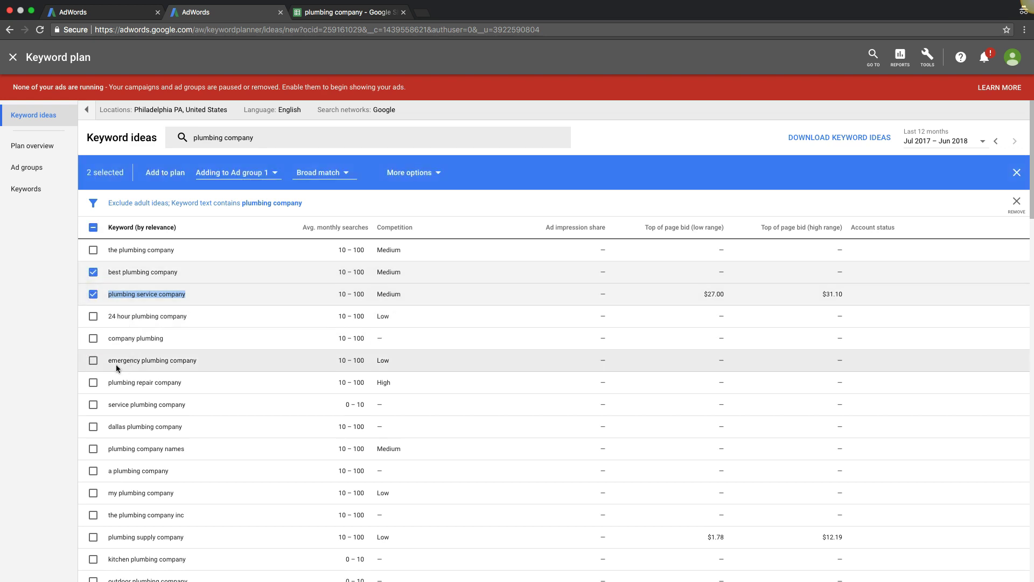
{"action": "left_click", "coordinate": [93, 361]}
{"action": "left_click", "coordinate": [93, 383]}
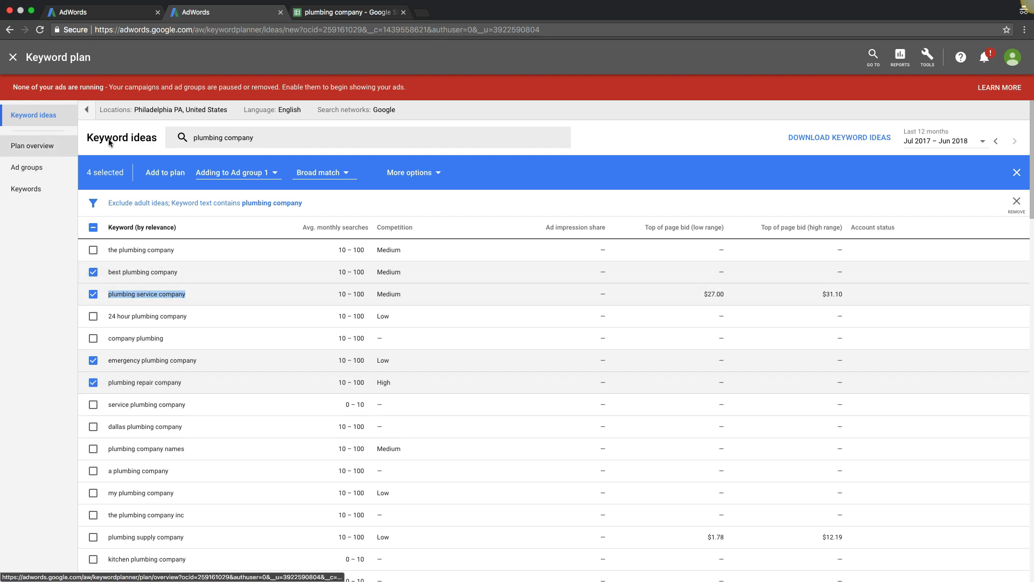
{"action": "left_click", "coordinate": [166, 173]}
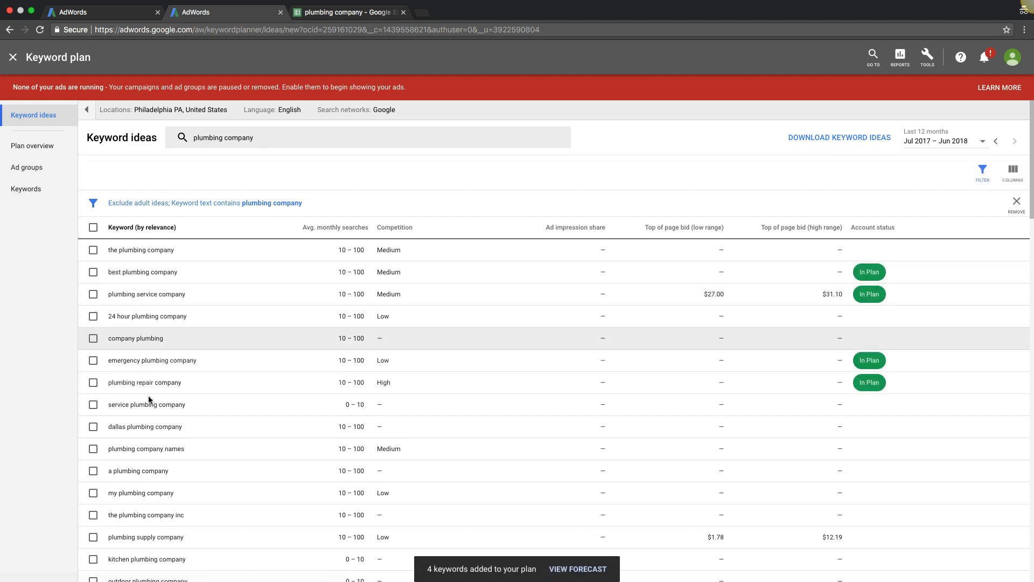
{"action": "left_click", "coordinate": [38, 152]}
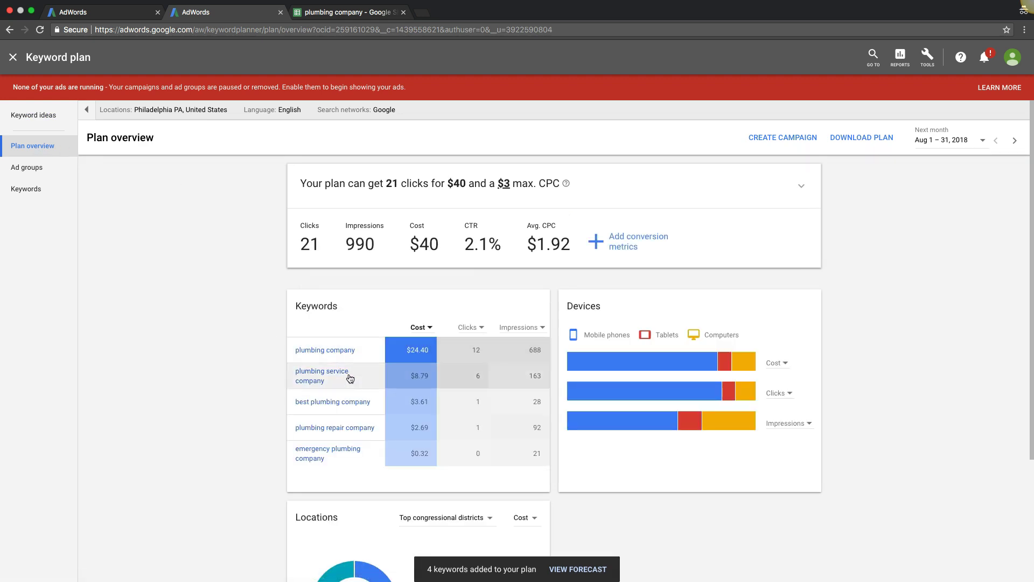
{"action": "scroll", "coordinate": [251, 283], "scroll_direction": "down", "scroll_amount": 3}
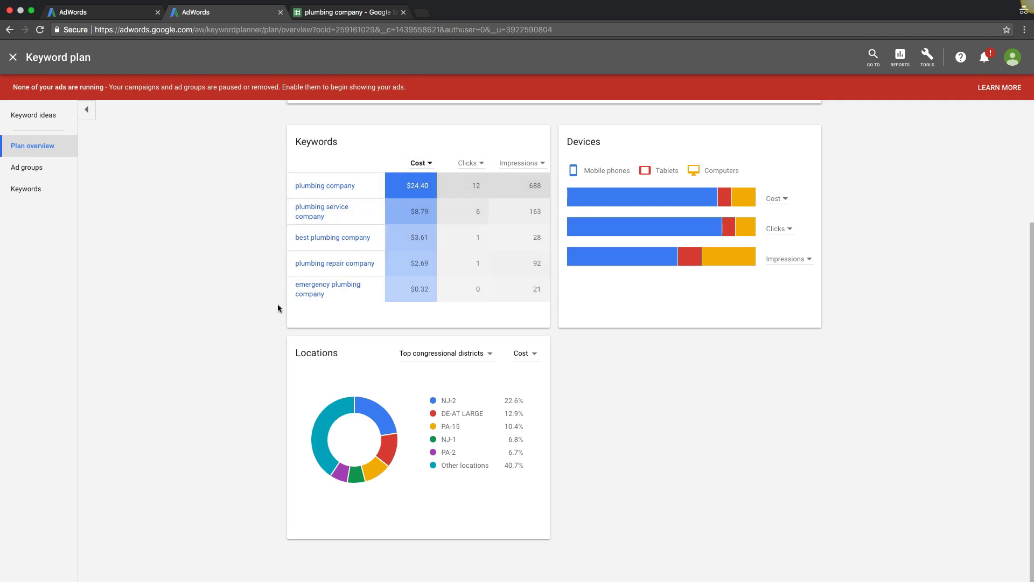
{"action": "scroll", "coordinate": [261, 281], "scroll_direction": "up", "scroll_amount": 3}
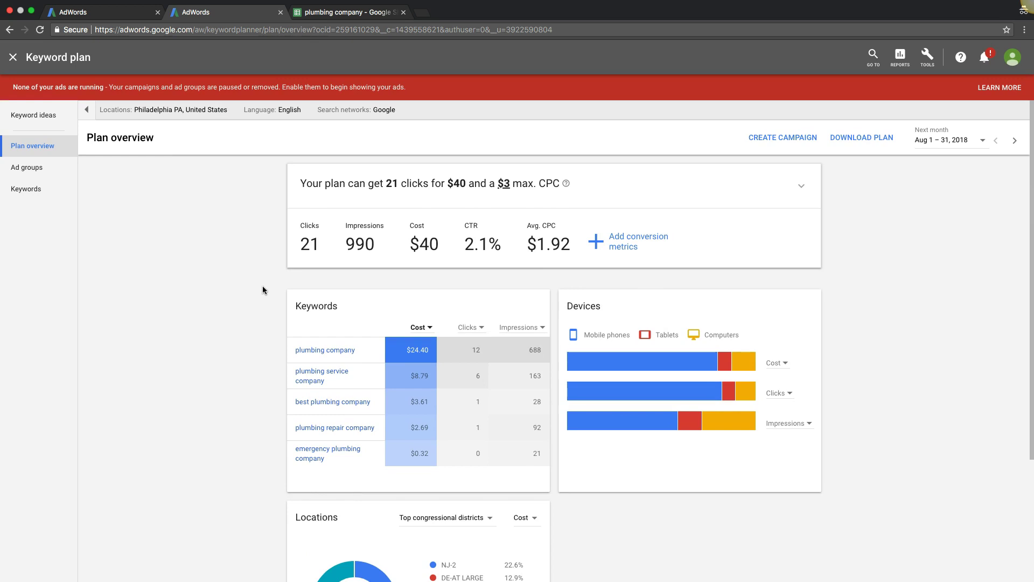
{"action": "left_click", "coordinate": [30, 115]}
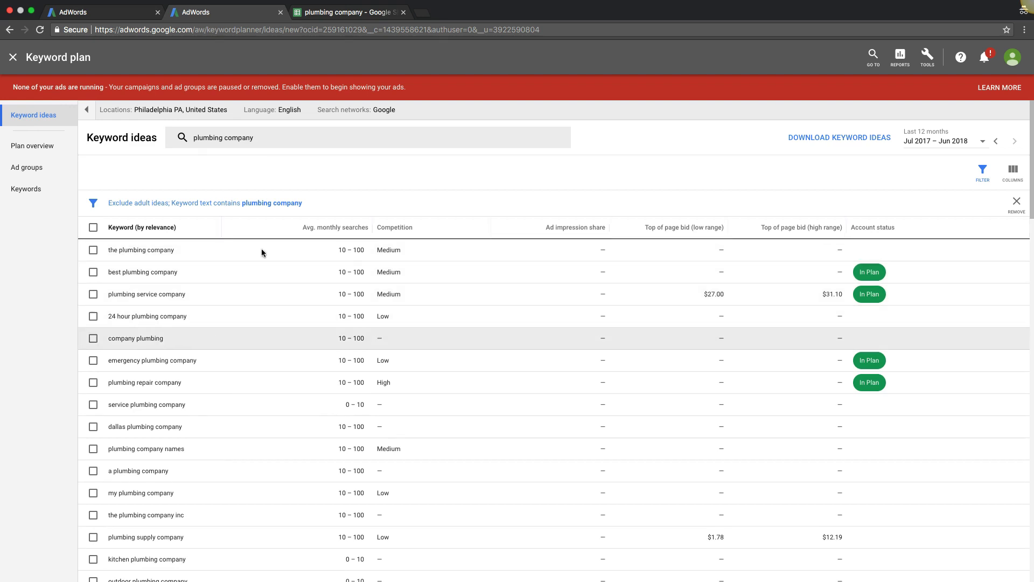
- Delete 'kohler' and 'corgi' from cells H1–H2 and select cell B1
{"action": "left_click", "coordinate": [323, 16]}
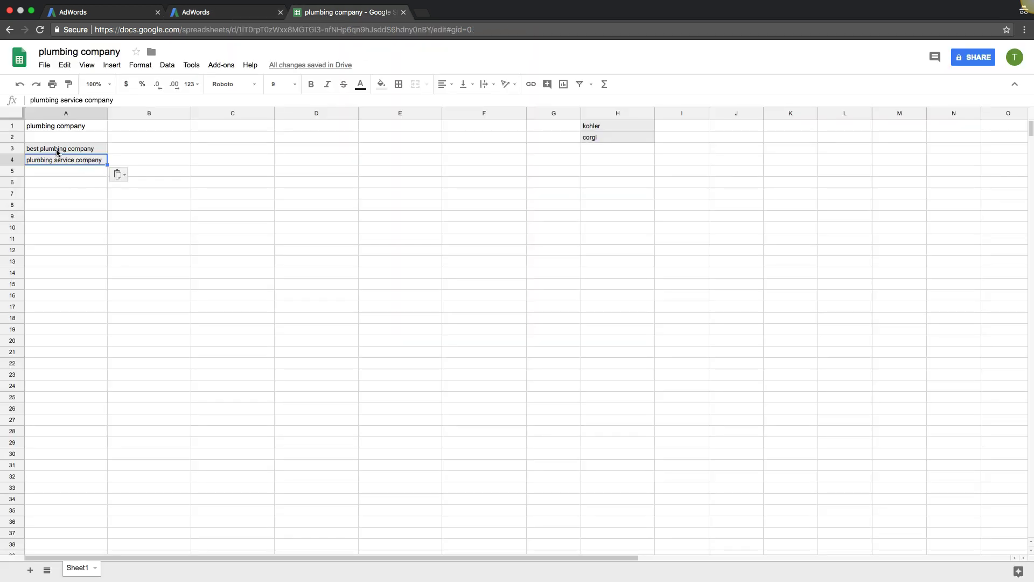
{"action": "left_click", "coordinate": [66, 253]}
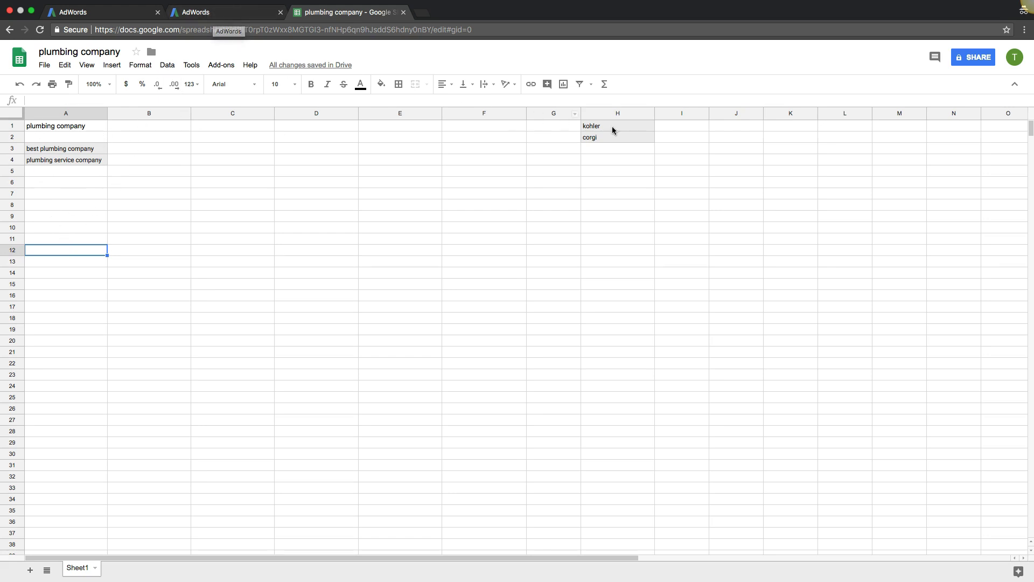
{"action": "left_click_drag", "start_coordinate": [609, 127], "coordinate": [606, 138]}
{"action": "key", "text": "Delete"}
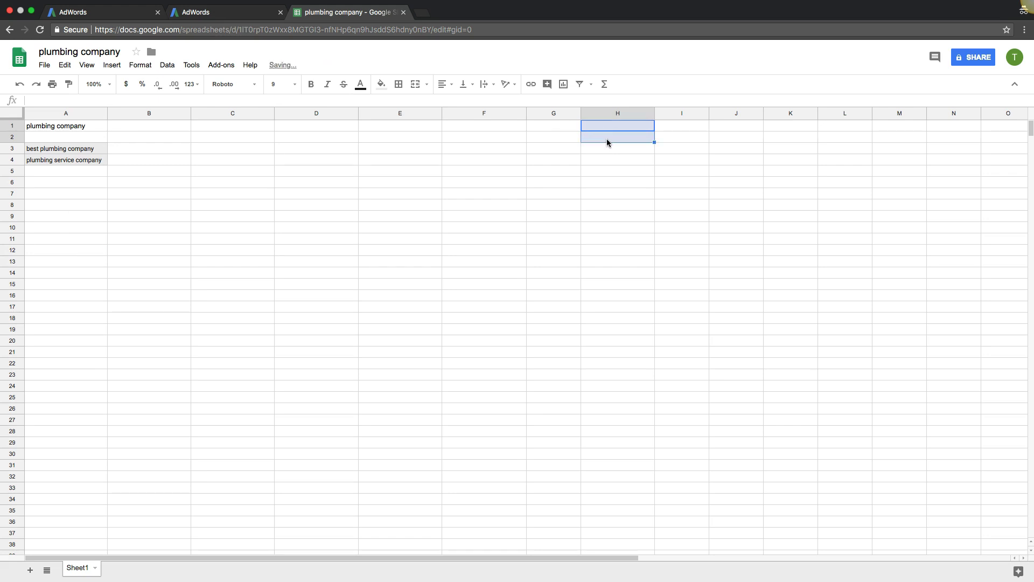
{"action": "left_click", "coordinate": [151, 127]}
- Remove the 'Keyword text contains plumbing company' filter from the keyword ideas
{"action": "left_click", "coordinate": [204, 12]}
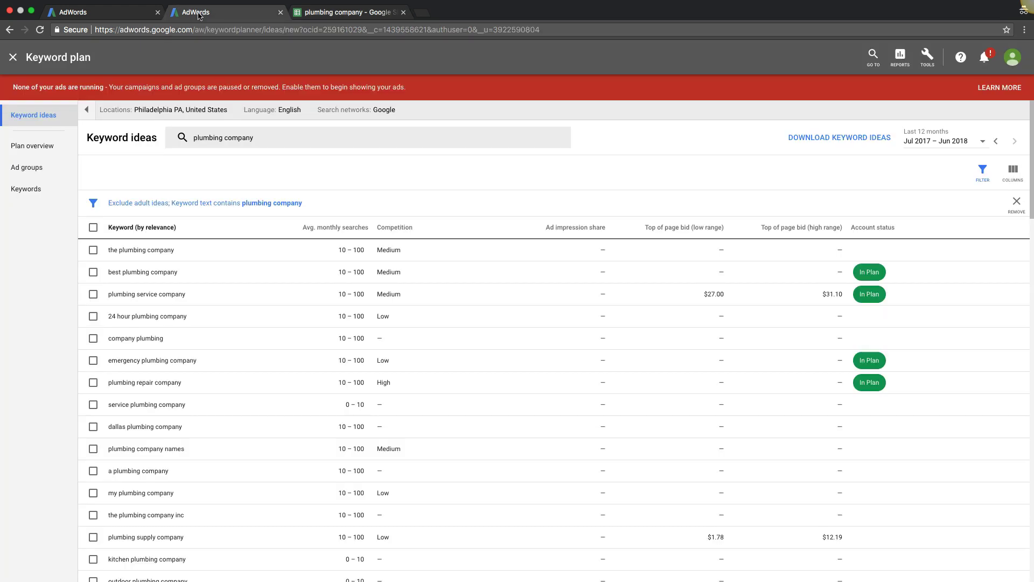
{"action": "left_click", "coordinate": [275, 207]}
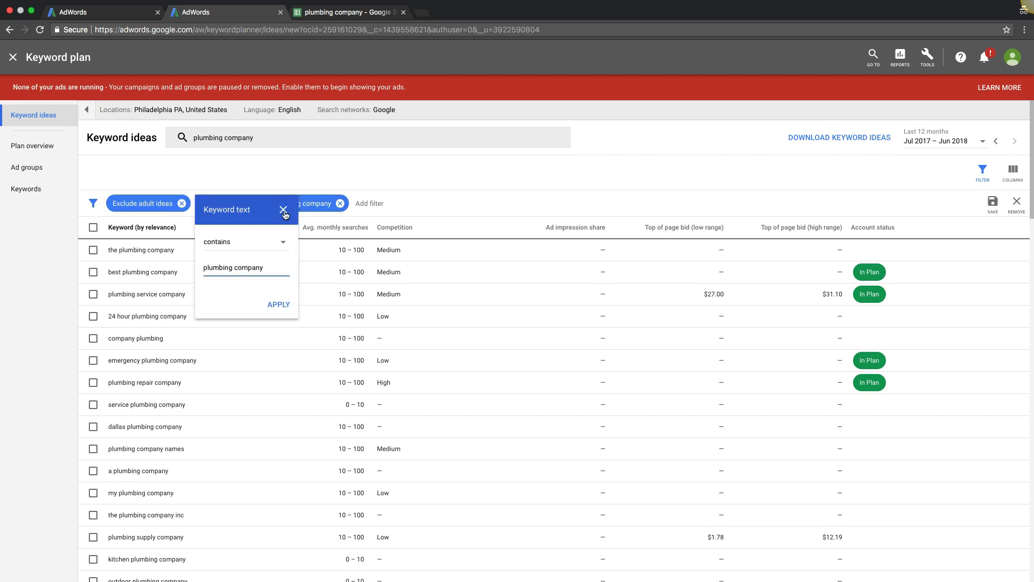
{"action": "left_click", "coordinate": [284, 210]}
{"action": "left_click", "coordinate": [340, 204]}
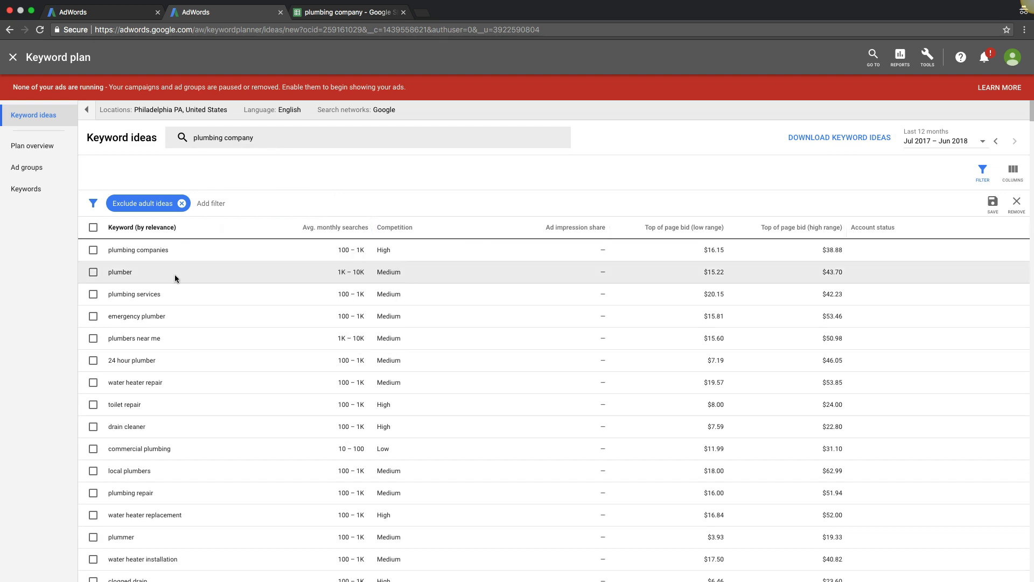
- Copy the keywords 'plumbing services' and 'emergency plumber' into sheet cells B1 and C1
{"action": "left_click_drag", "start_coordinate": [157, 294], "coordinate": [117, 294]}
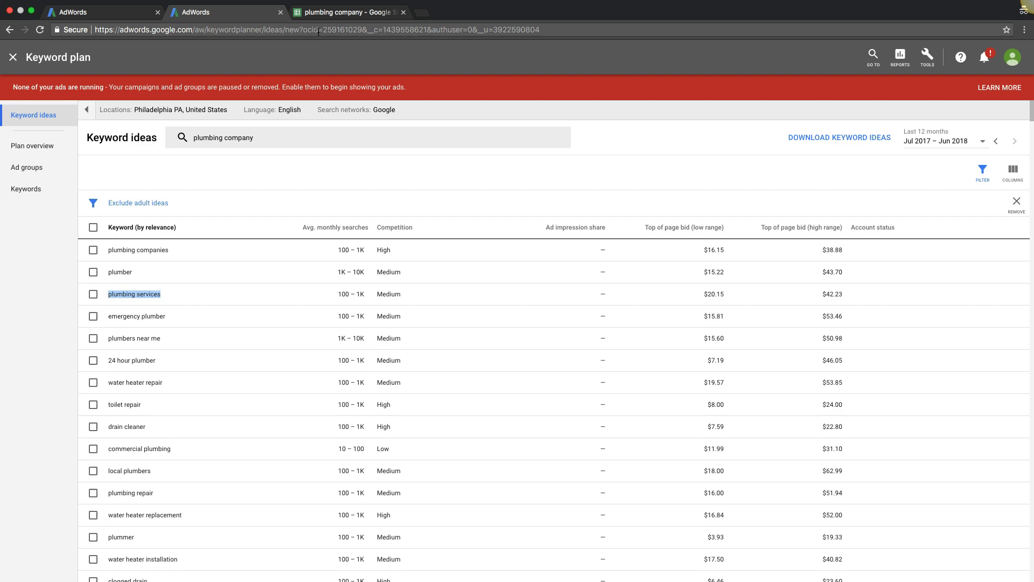
{"action": "left_click", "coordinate": [345, 11]}
{"action": "key", "text": "super+v"}
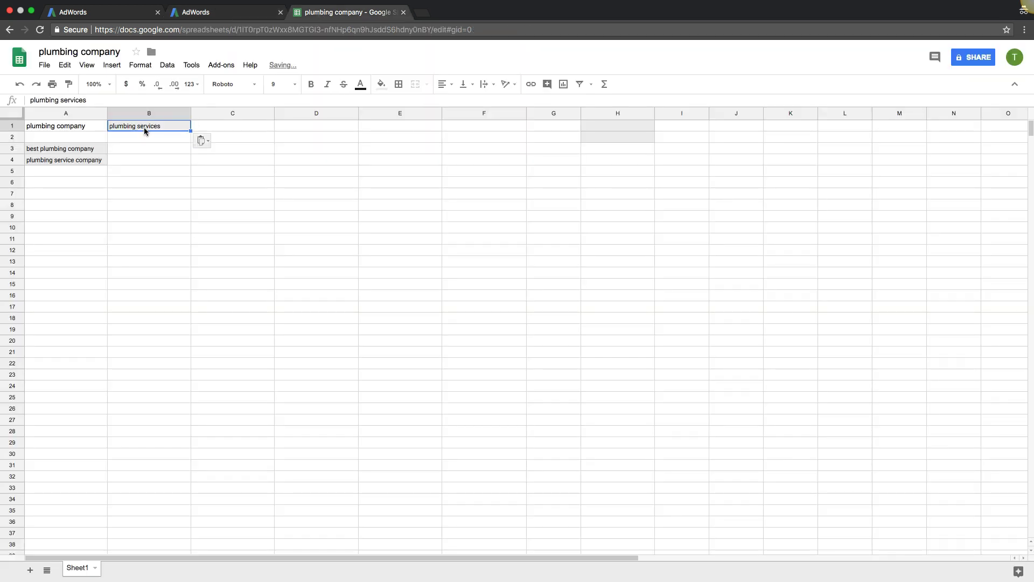
{"action": "left_click", "coordinate": [225, 13]}
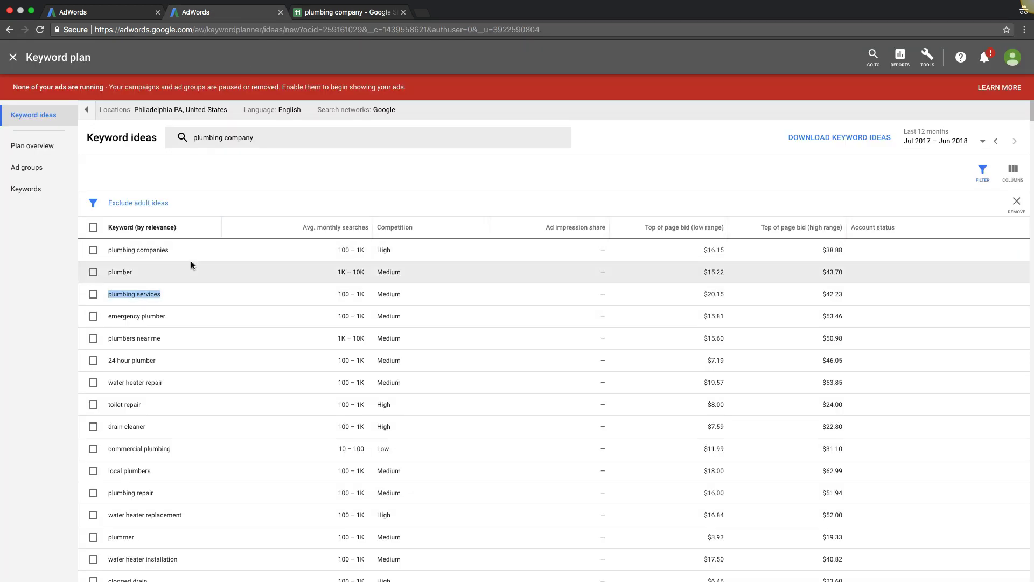
{"action": "left_click_drag", "start_coordinate": [167, 316], "coordinate": [109, 316]}
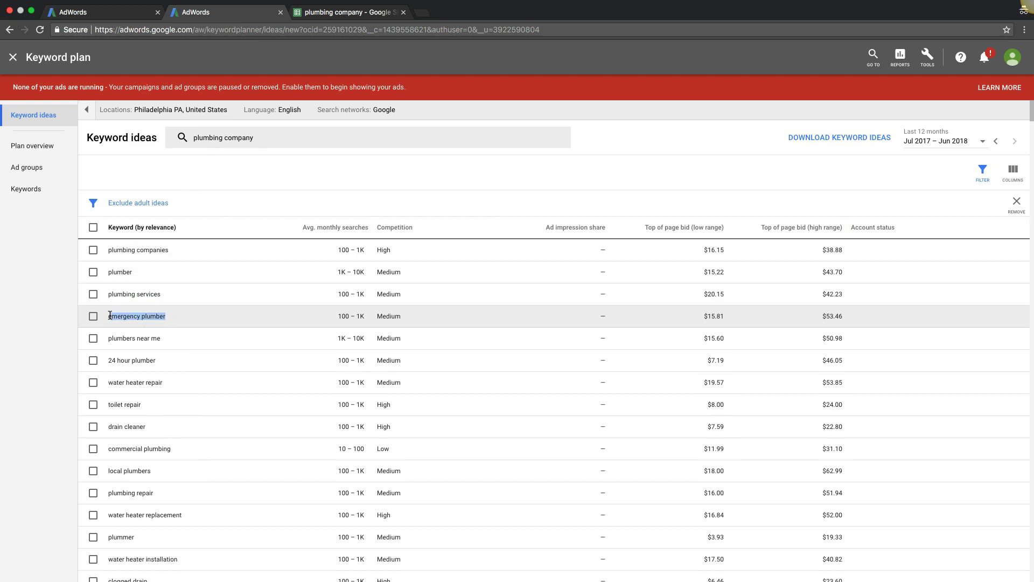
{"action": "left_click", "coordinate": [109, 316]}
{"action": "triple_click", "coordinate": [135, 318]}
{"action": "key", "text": "super+c"}
{"action": "left_click", "coordinate": [345, 11]}
{"action": "left_click", "coordinate": [249, 126]}
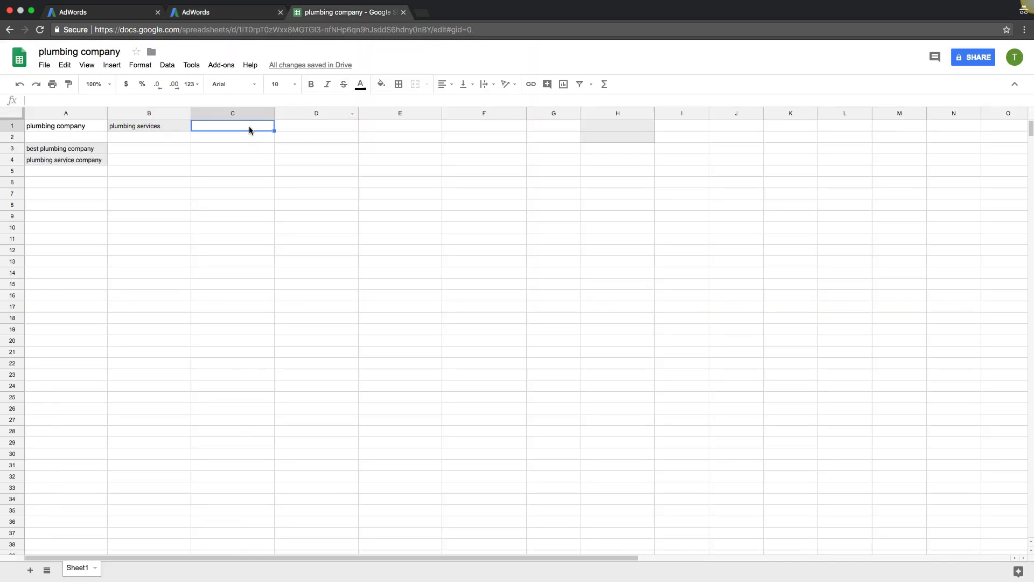
{"action": "key", "text": "super+v"}
{"action": "left_click", "coordinate": [216, 11]}
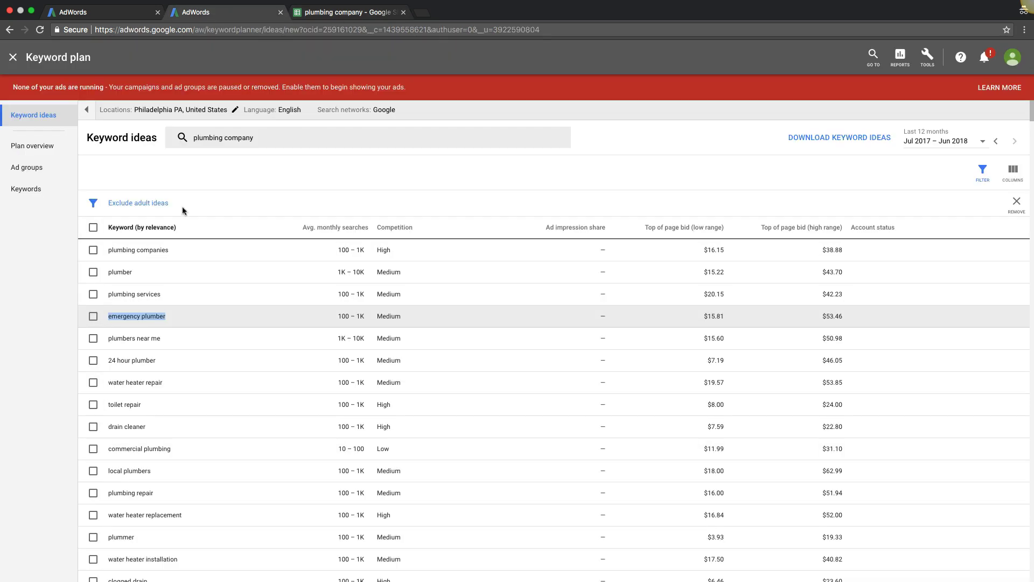
- Copy the keywords 'plumbers near me' and '24 hour plumber' into sheet cells D1 and E1
{"action": "triple_click", "coordinate": [144, 338]}
{"action": "key", "text": "super+c"}
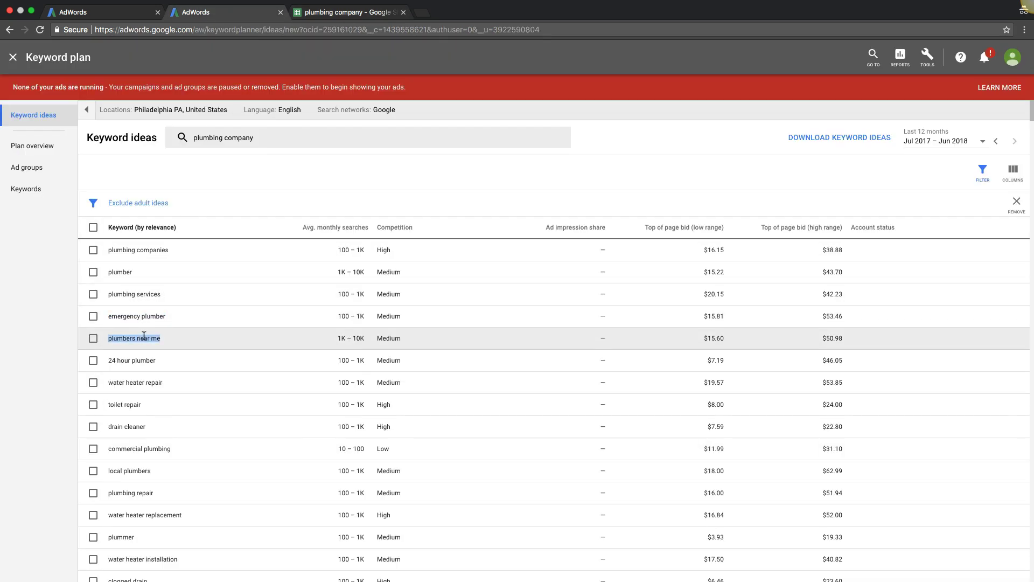
{"action": "left_click", "coordinate": [368, 12]}
{"action": "left_click", "coordinate": [291, 125]}
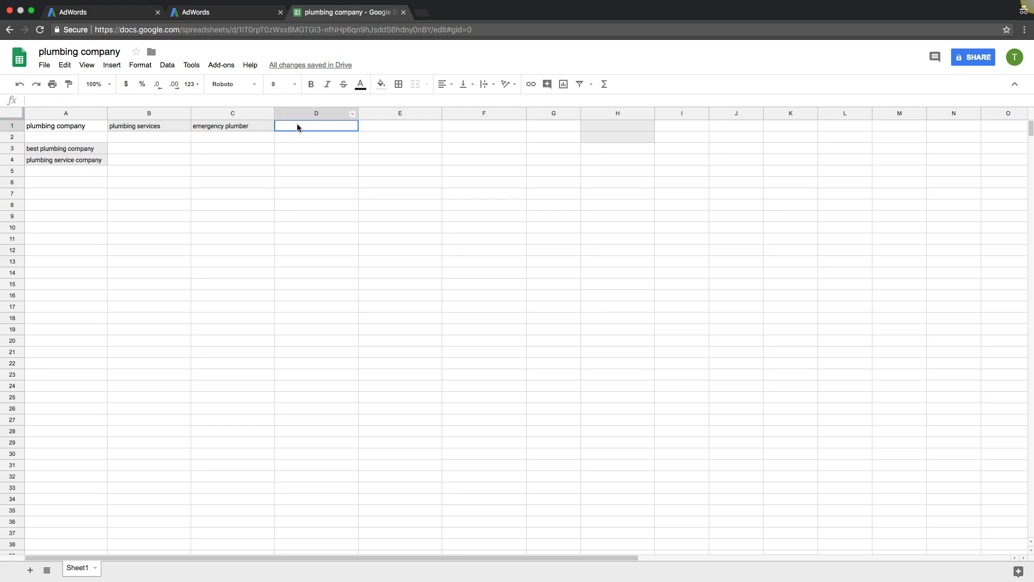
{"action": "key", "text": "super+v"}
{"action": "left_click", "coordinate": [195, 13]}
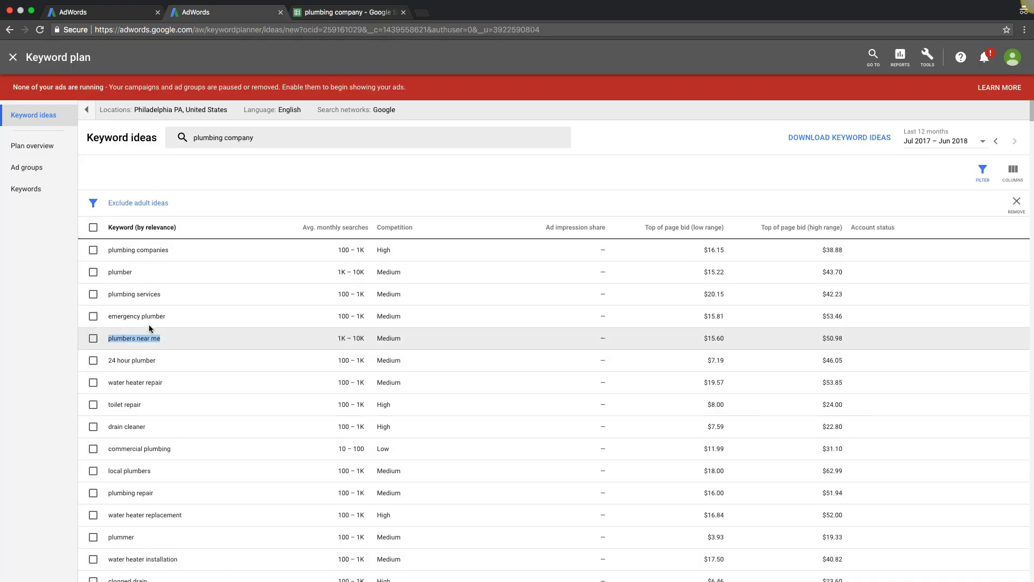
{"action": "triple_click", "coordinate": [131, 356]}
{"action": "key", "text": "super+c"}
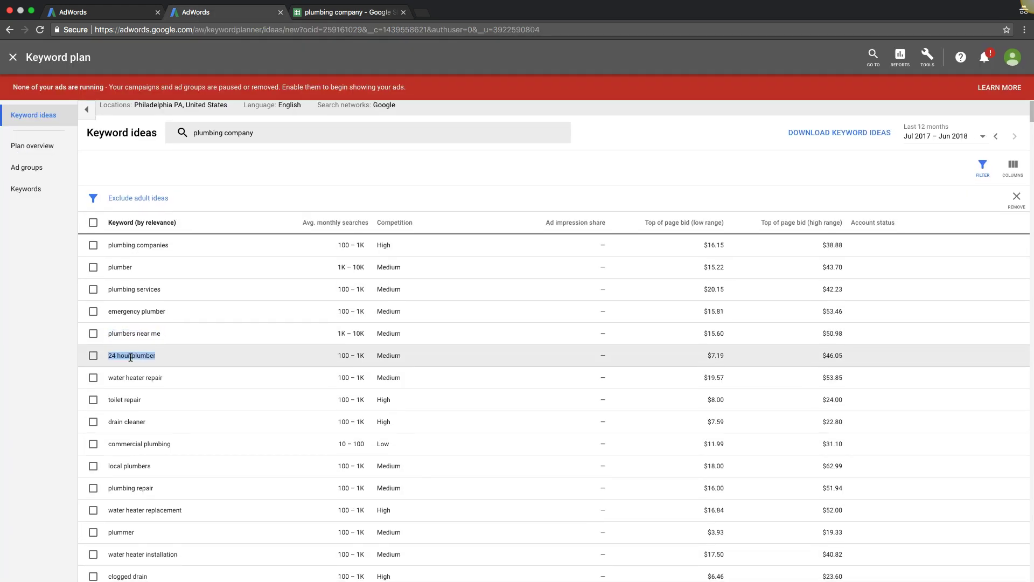
{"action": "left_click", "coordinate": [330, 11]}
{"action": "left_click", "coordinate": [392, 125]}
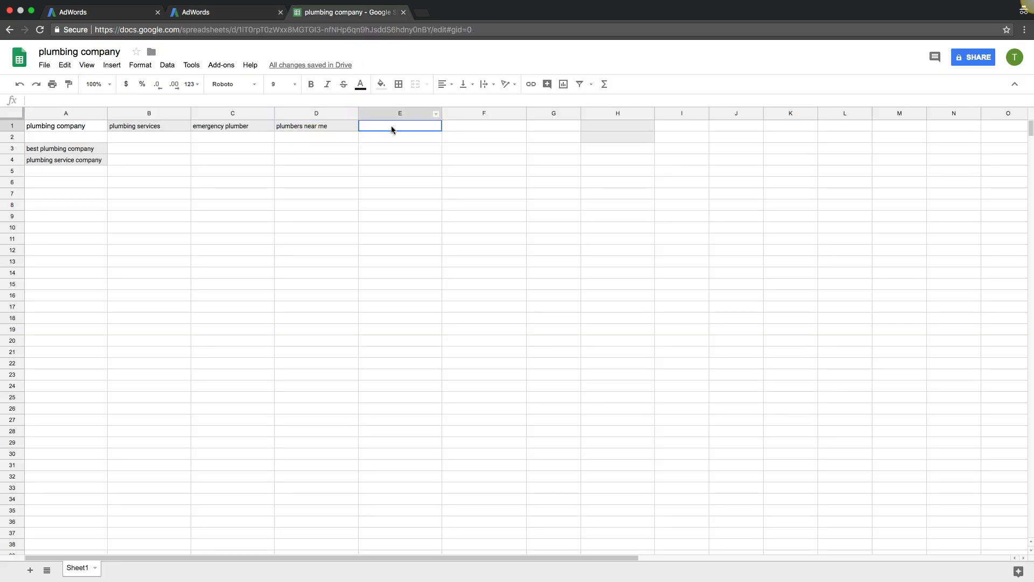
{"action": "key", "text": "super+v"}
{"action": "left_click", "coordinate": [215, 10]}
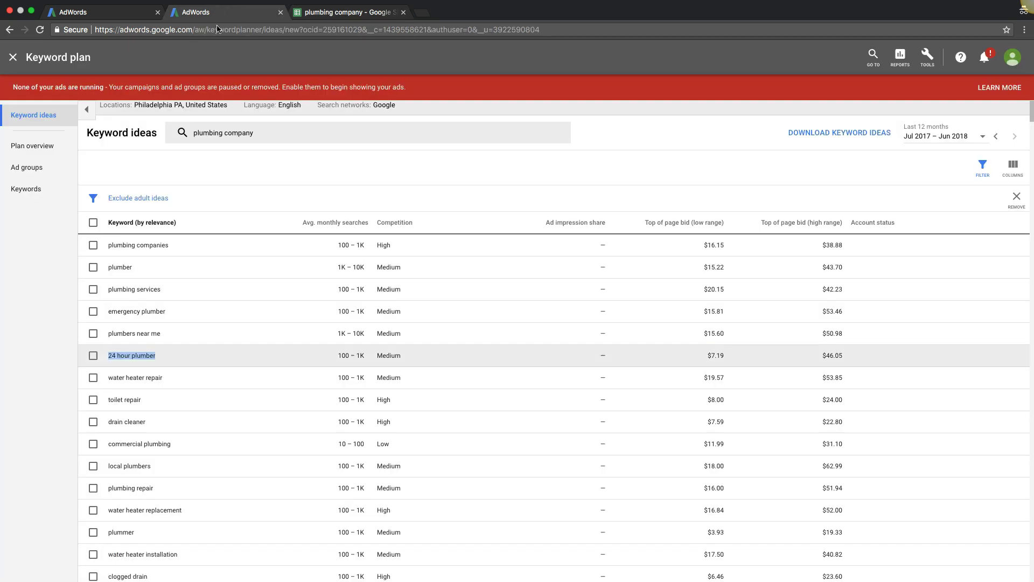
- Paste '24 hour plumber' into cell E1 of the sheet
{"action": "scroll", "coordinate": [299, 316], "scroll_direction": "down", "scroll_amount": 10}
{"action": "scroll", "coordinate": [300, 314], "scroll_direction": "down", "scroll_amount": 5}
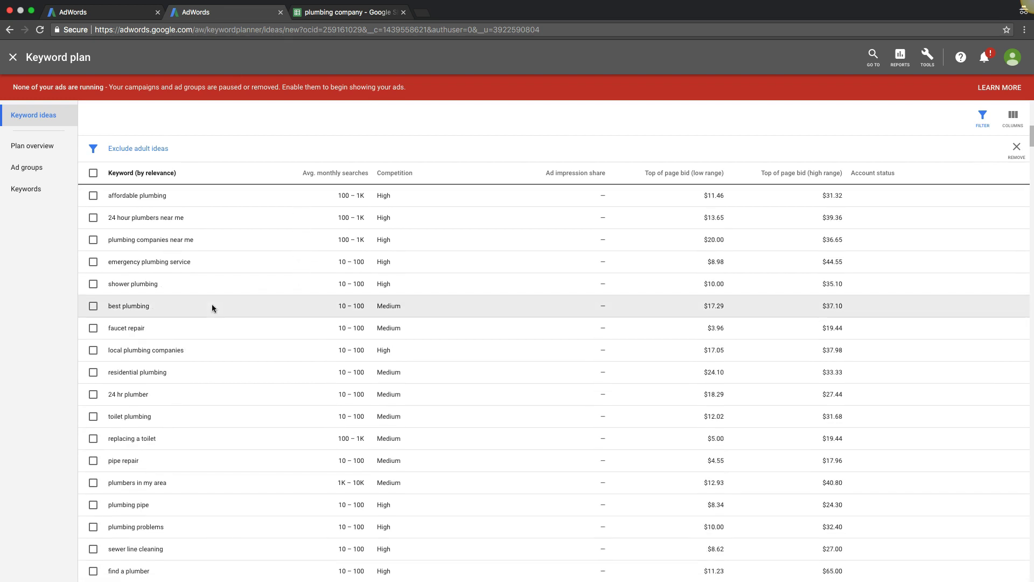
{"action": "scroll", "coordinate": [228, 312], "scroll_direction": "down", "scroll_amount": 4}
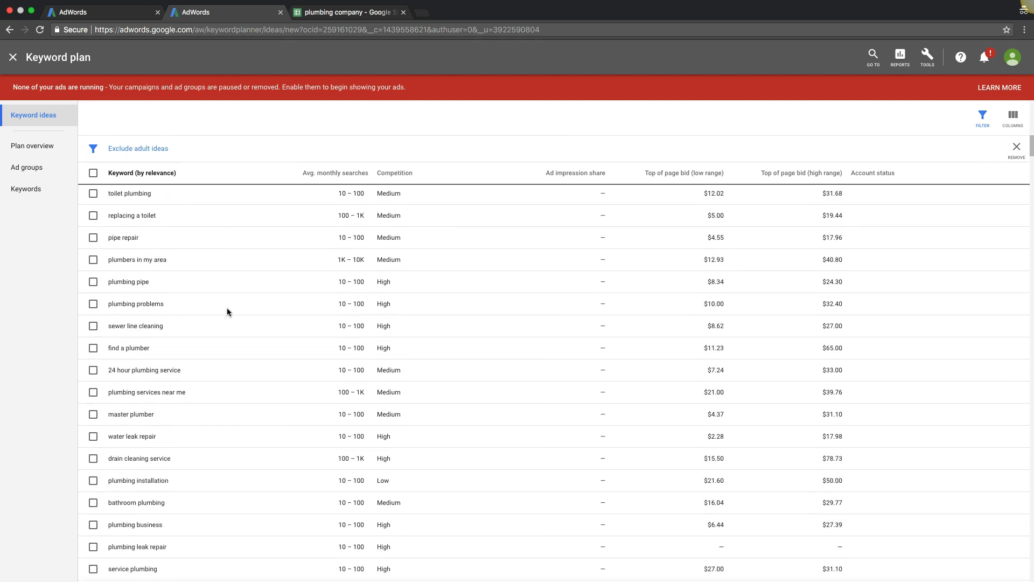
{"action": "scroll", "coordinate": [228, 312], "scroll_direction": "down", "scroll_amount": 2}
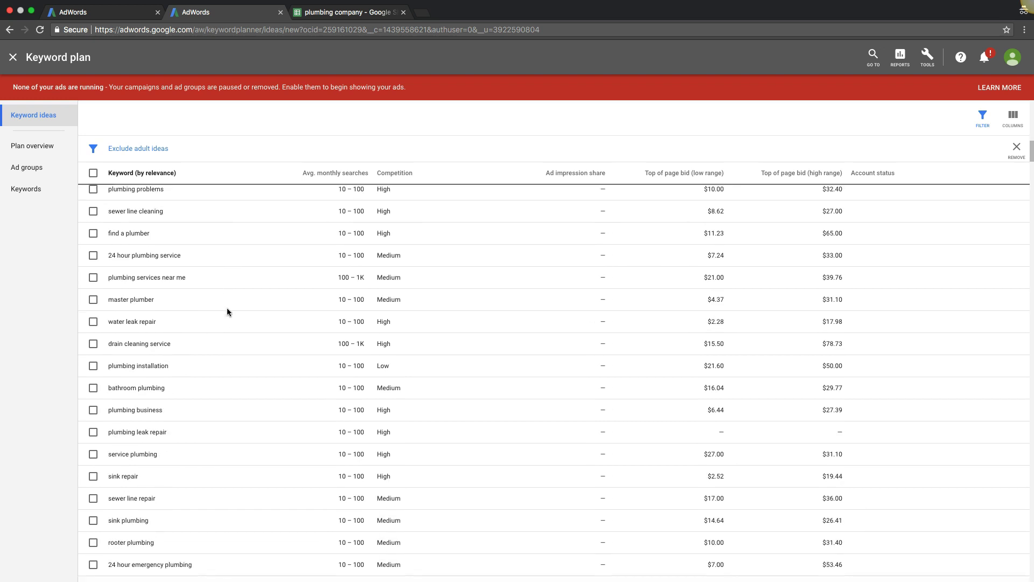
{"action": "scroll", "coordinate": [223, 311], "scroll_direction": "up", "scroll_amount": 10}
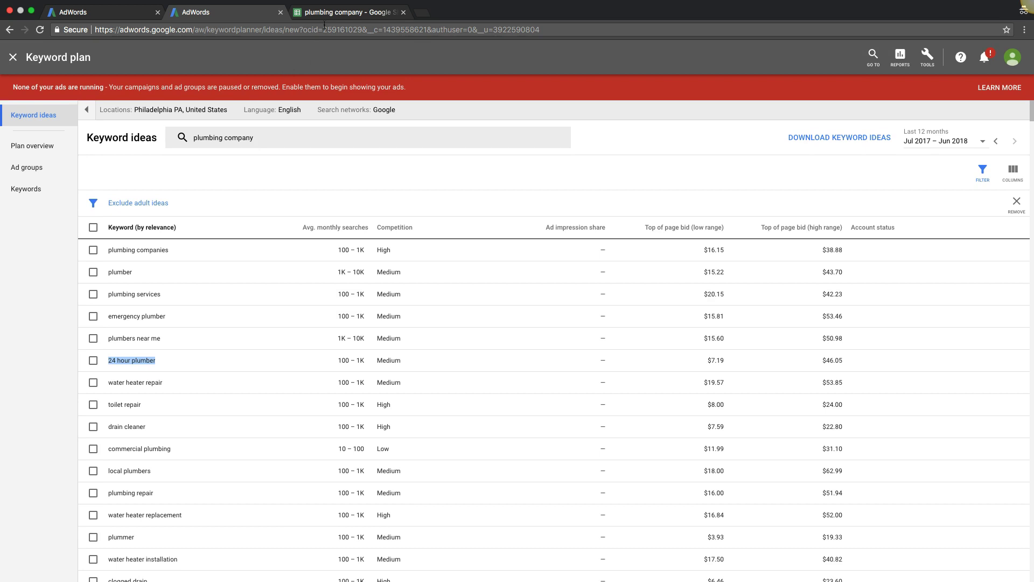
{"action": "key", "text": "ctrl+c"}
{"action": "left_click", "coordinate": [344, 12]}
{"action": "key", "text": "ctrl+v"}
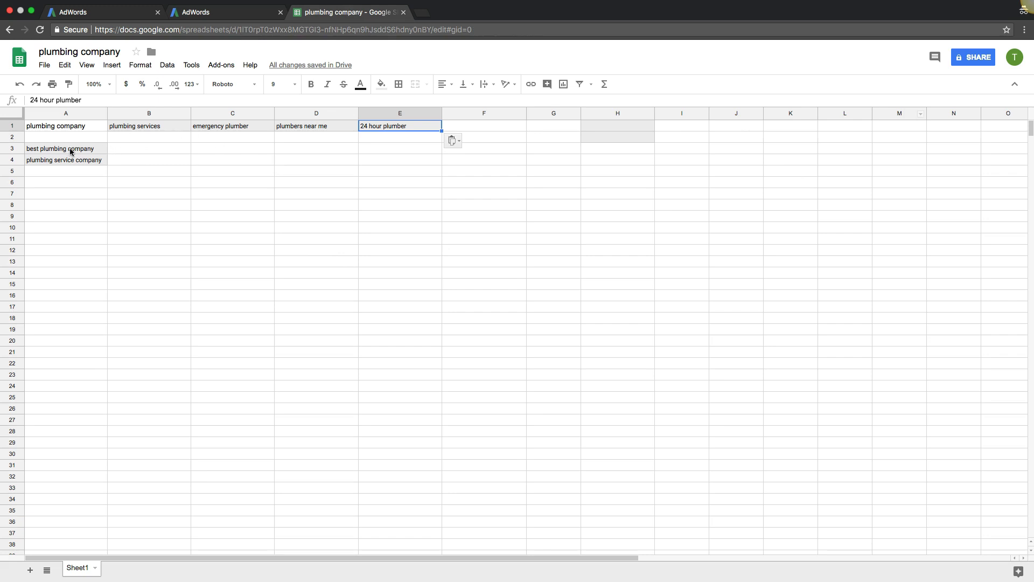
- Filter the keyword ideas to those whose text contains 'emergency plumber'
{"action": "left_click", "coordinate": [223, 130]}
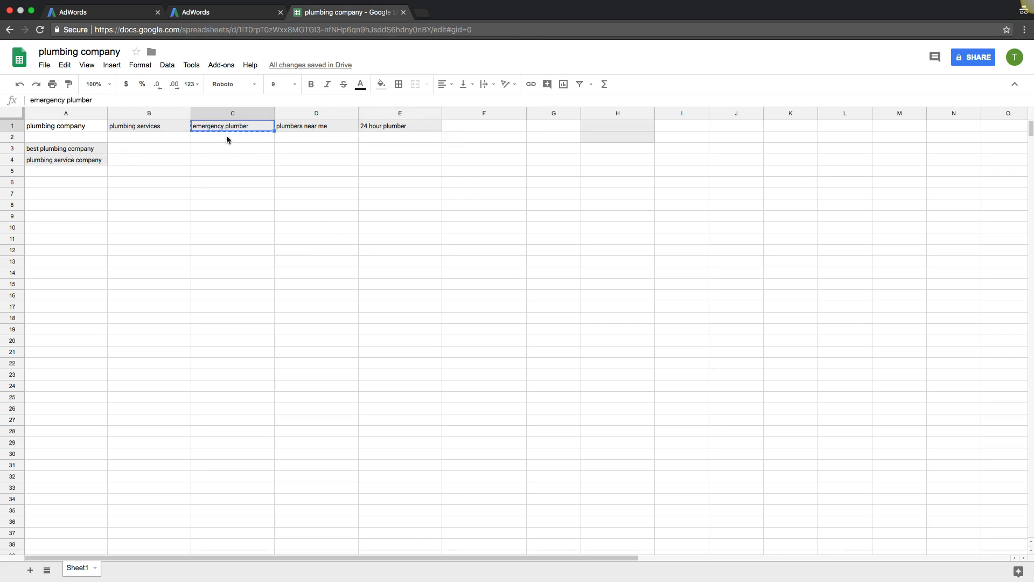
{"action": "left_click", "coordinate": [228, 13]}
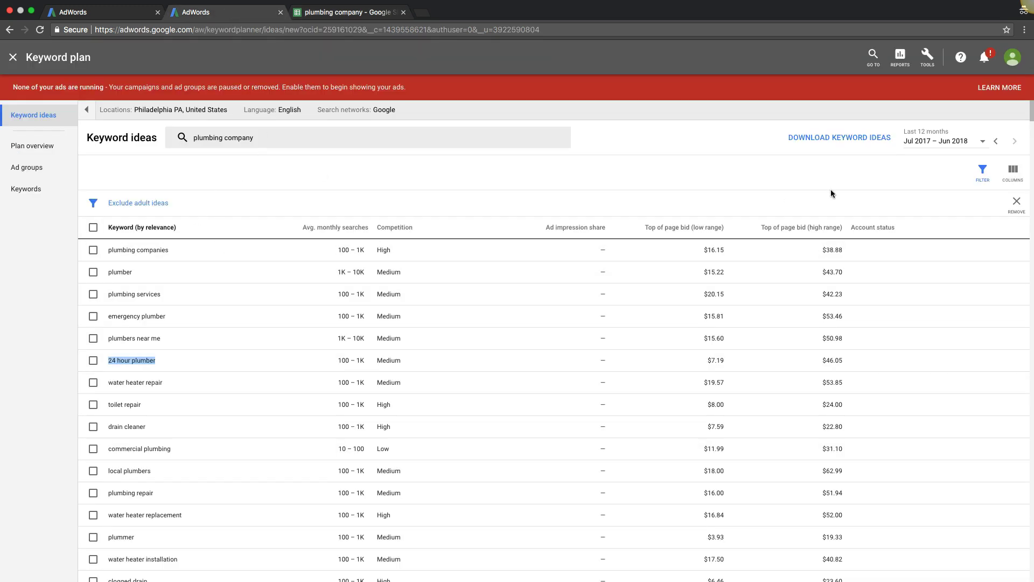
{"action": "left_click", "coordinate": [980, 184]}
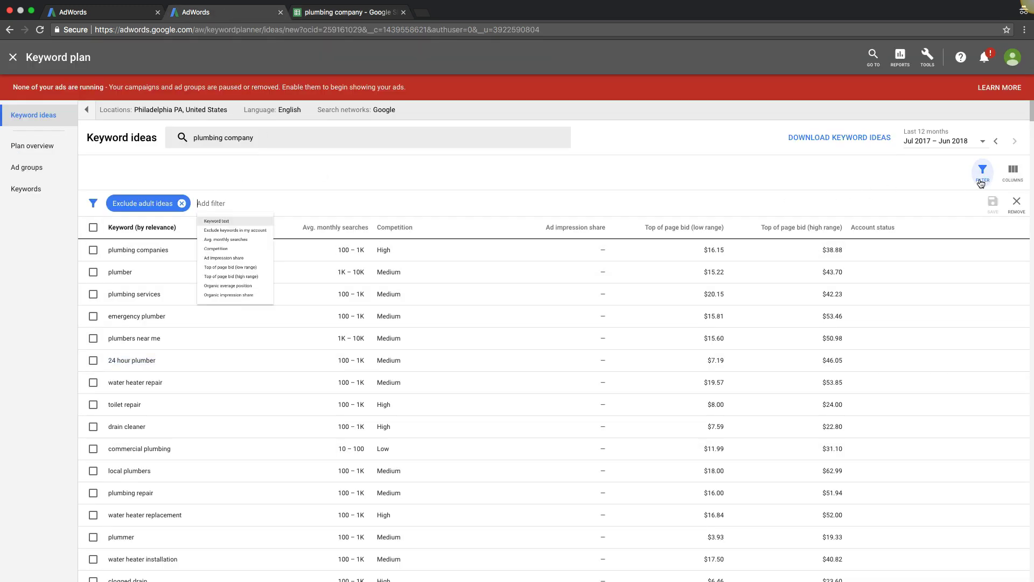
{"action": "left_click", "coordinate": [229, 229]}
{"action": "key", "text": "ctrl+v"}
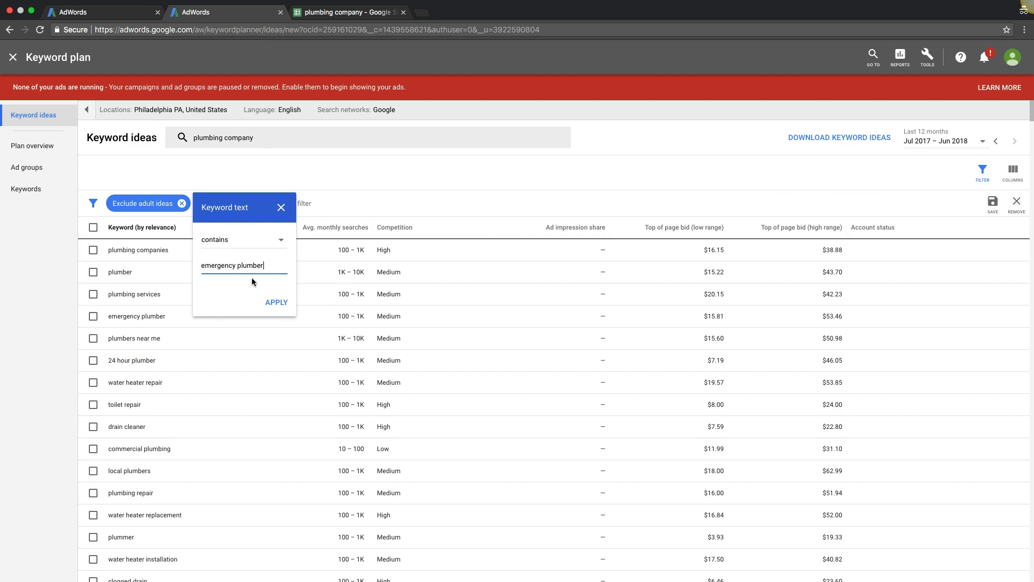
{"action": "left_click", "coordinate": [277, 302]}
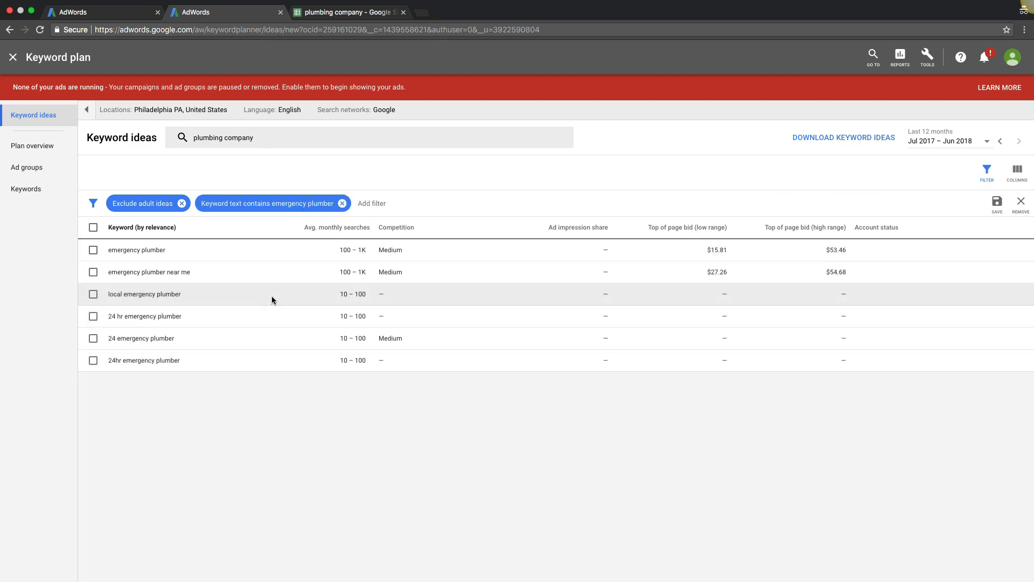
- Copy 'emergency plumber near me' into C3 and 'local emergency plumber' into C4
{"action": "triple_click", "coordinate": [180, 272]}
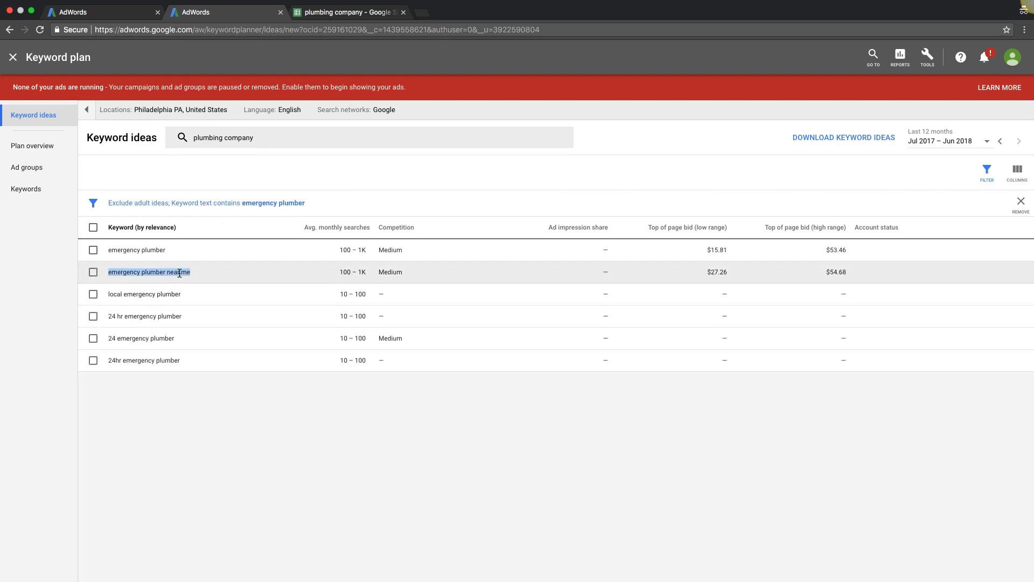
{"action": "left_click", "coordinate": [338, 12]}
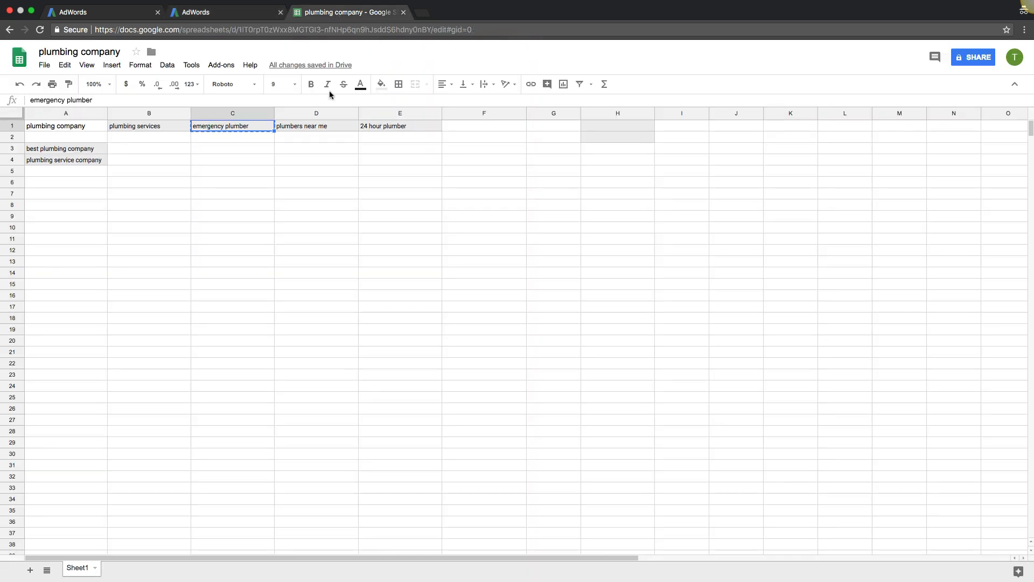
{"action": "left_click", "coordinate": [211, 149]}
{"action": "key", "text": "super+v"}
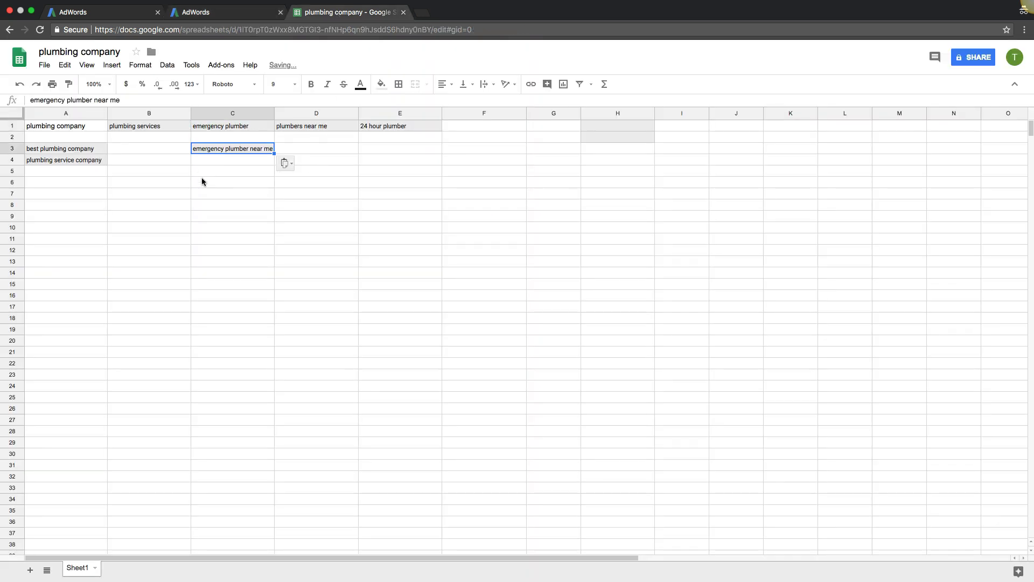
{"action": "left_click", "coordinate": [204, 12]}
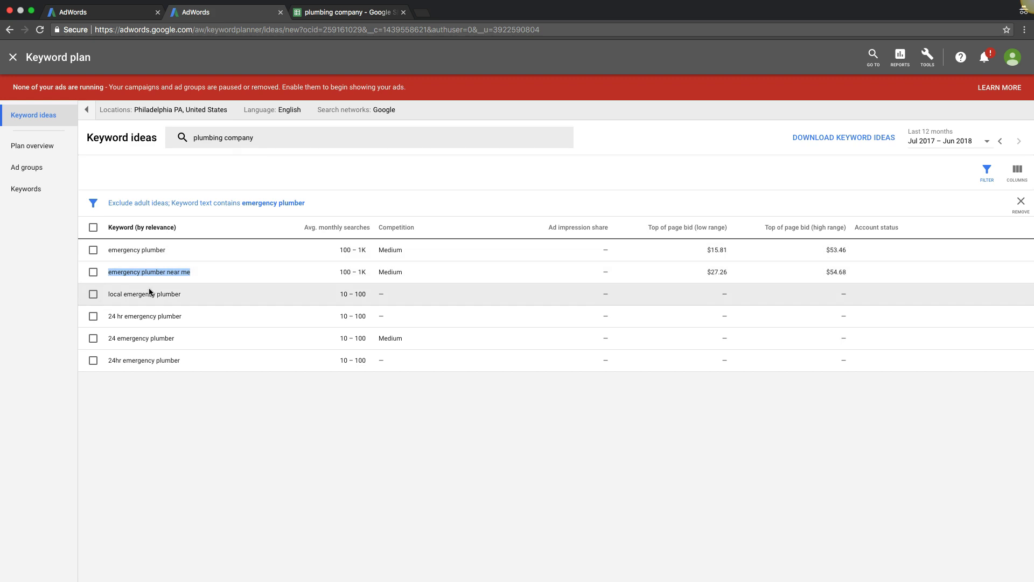
{"action": "triple_click", "coordinate": [149, 294]}
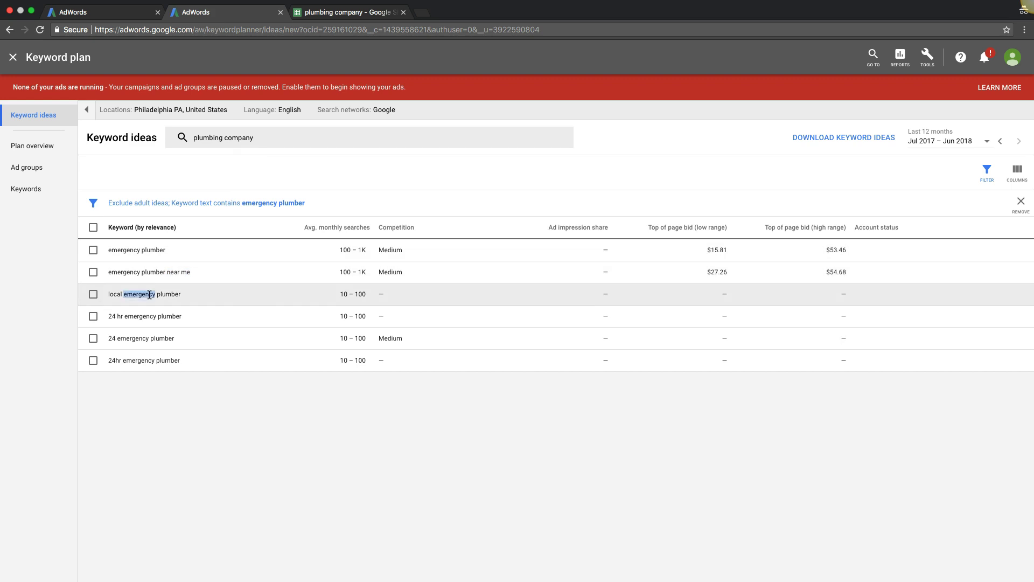
{"action": "left_click", "coordinate": [347, 12]}
{"action": "left_click", "coordinate": [217, 163]}
{"action": "key", "text": "super+v"}
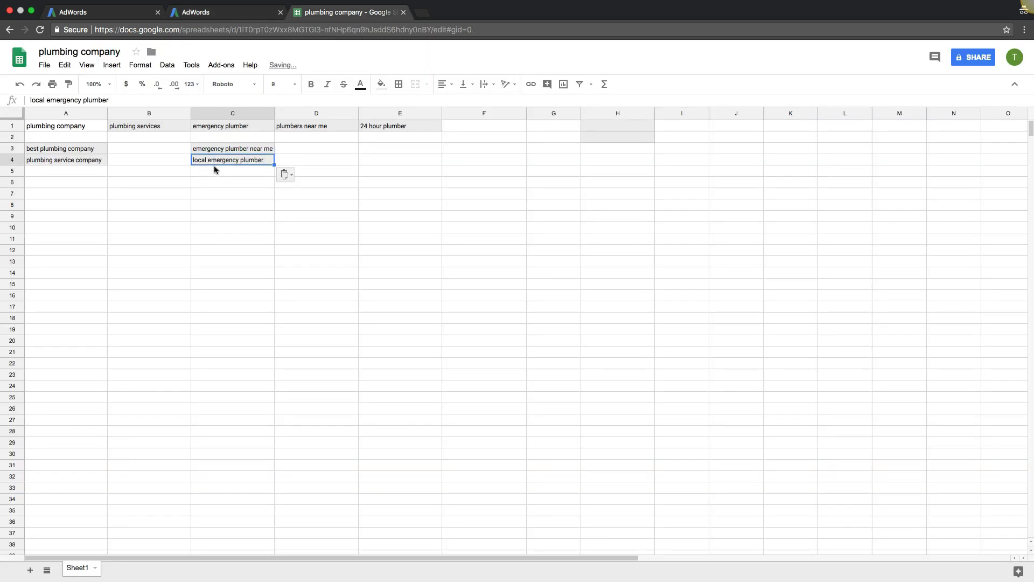
{"action": "left_click", "coordinate": [208, 195]}
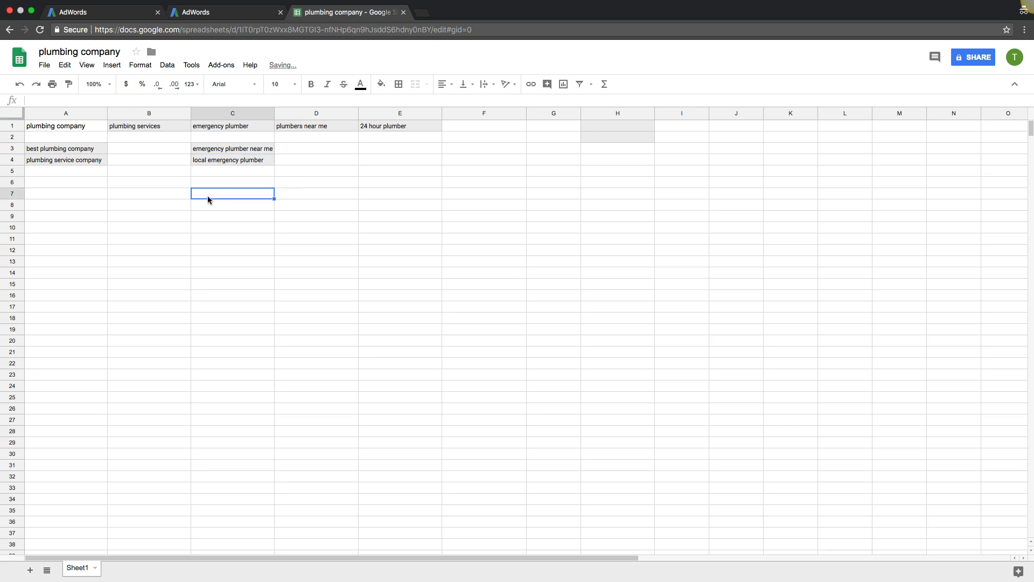
- Remove the emergency plumber filter so all plumbing company keyword ideas show
{"action": "left_click", "coordinate": [229, 13]}
{"action": "left_click", "coordinate": [281, 209]}
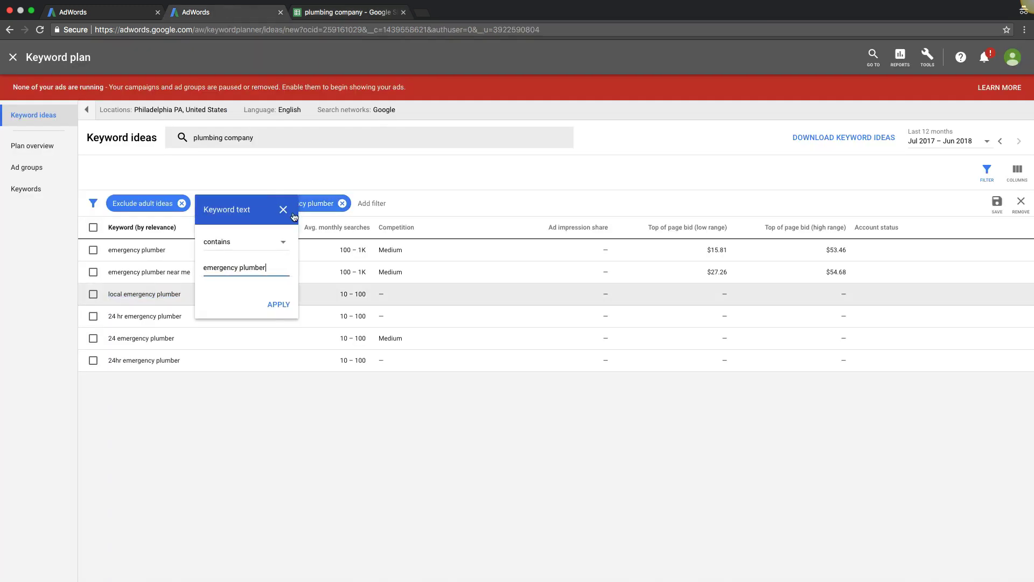
{"action": "left_click", "coordinate": [283, 209]}
{"action": "left_click", "coordinate": [342, 203]}
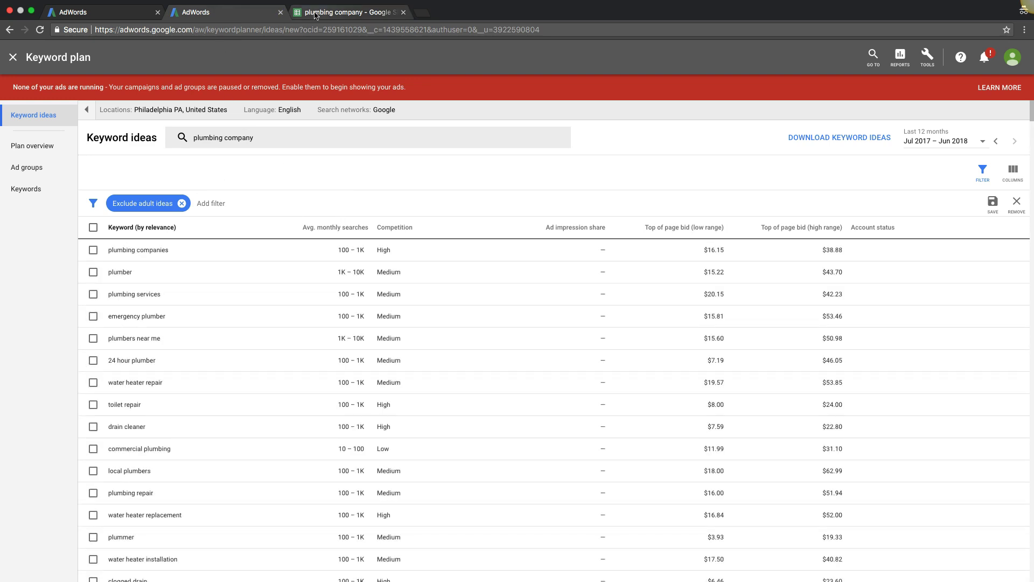
- Enter 'Negative Keywords' as the F1 column heading, then select cell F3
{"action": "scroll", "coordinate": [207, 161], "scroll_direction": "down", "scroll_amount": 1}
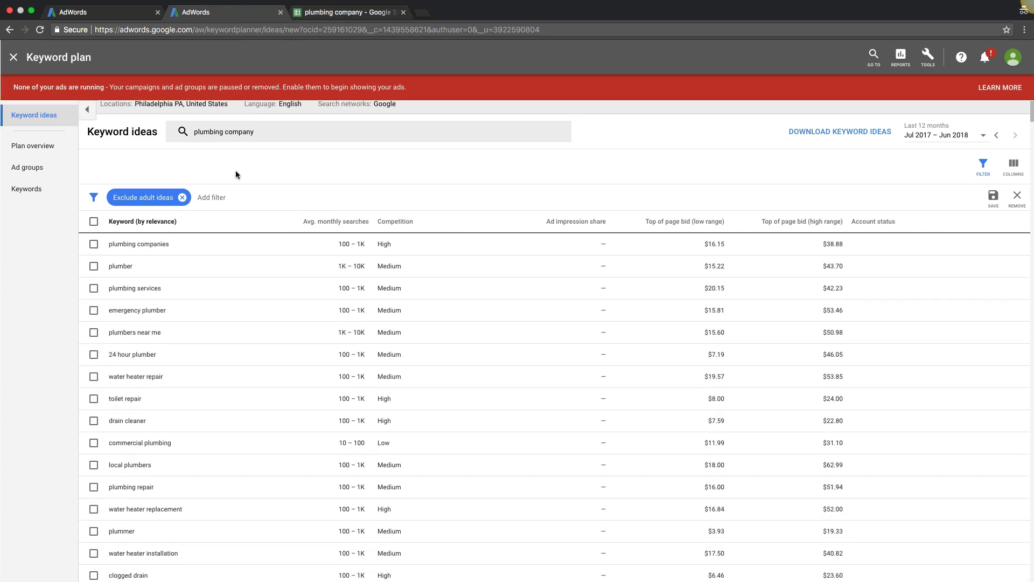
{"action": "scroll", "coordinate": [236, 174], "scroll_direction": "up", "scroll_amount": 1}
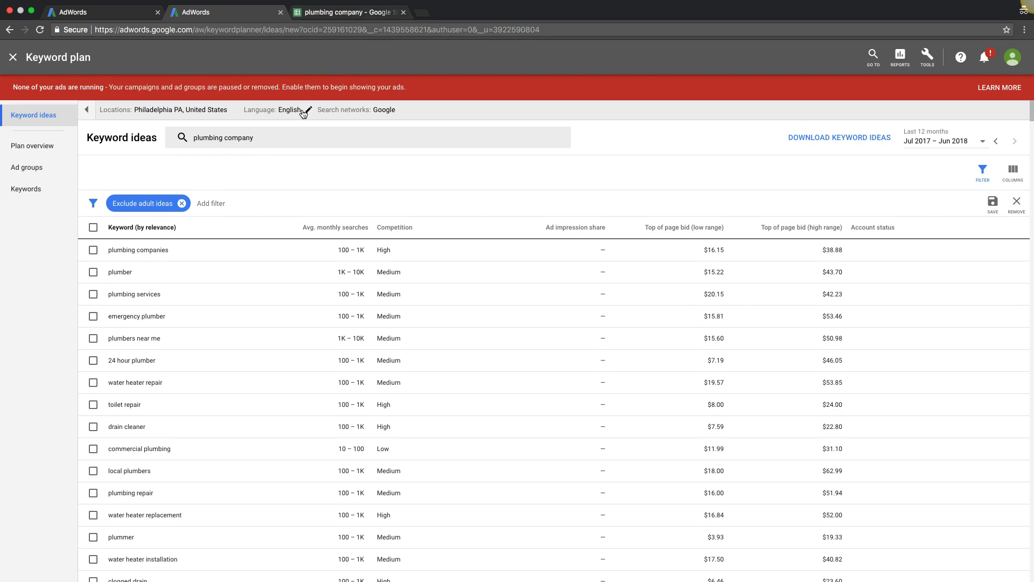
{"action": "left_click", "coordinate": [321, 13]}
{"action": "left_click", "coordinate": [495, 127]}
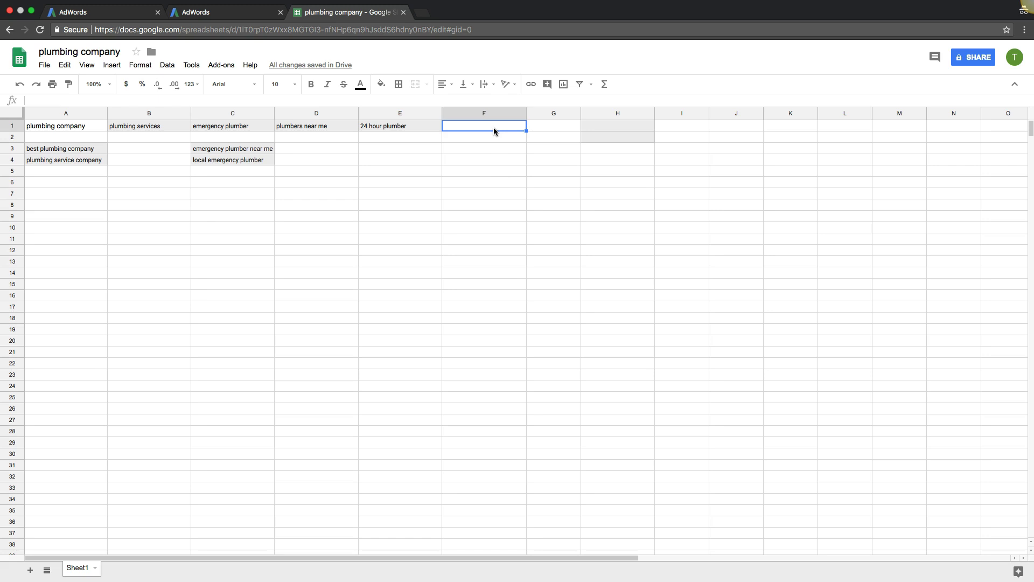
{"action": "type", "text": "Negative Keywords"}
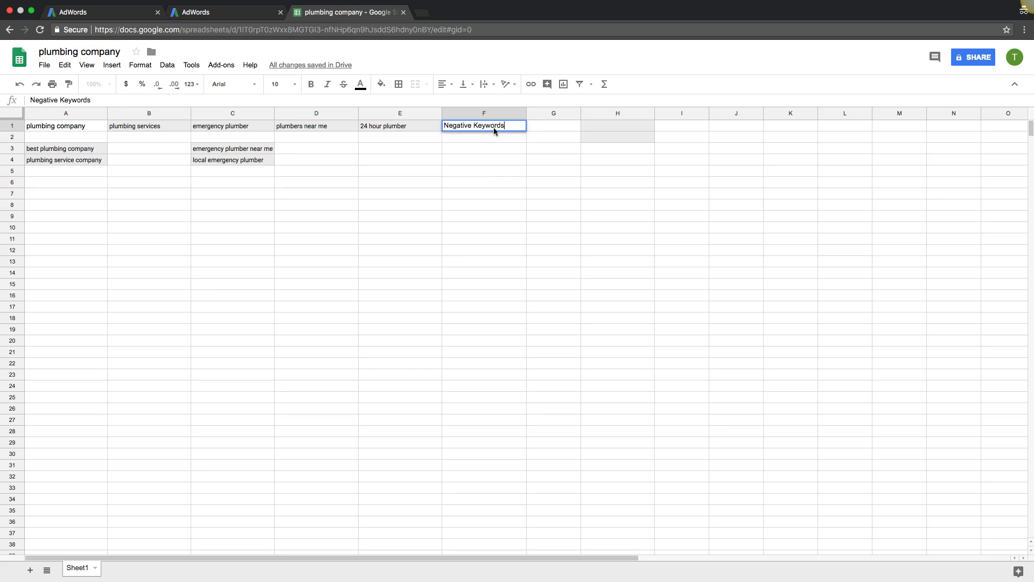
{"action": "key", "text": "Return"}
{"action": "left_click", "coordinate": [465, 149]}
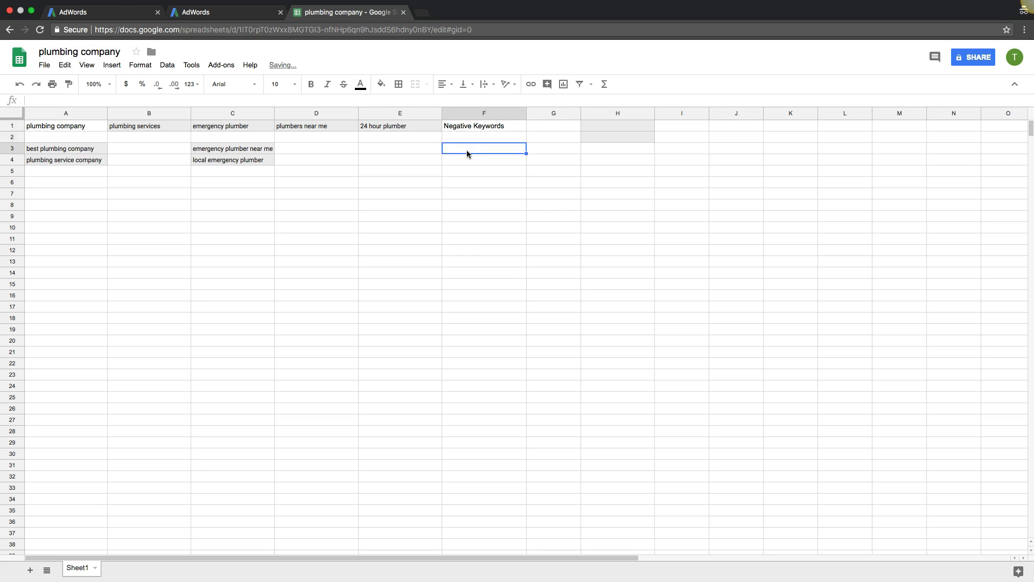
- Scroll down the unfiltered keyword ideas to reach the 'rooter plumbing' entry
{"action": "left_click", "coordinate": [214, 13]}
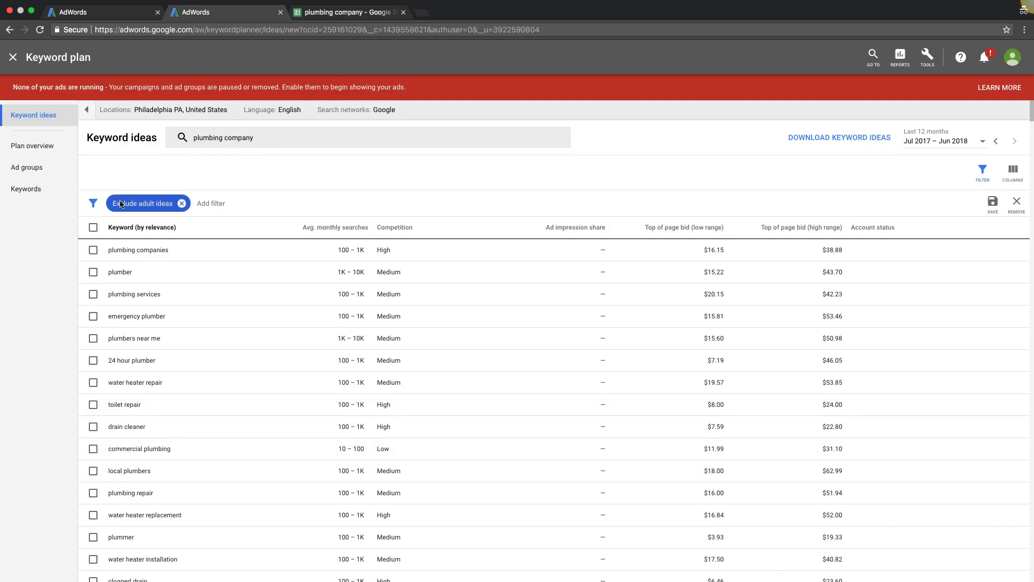
{"action": "scroll", "coordinate": [297, 292], "scroll_direction": "down", "scroll_amount": 3}
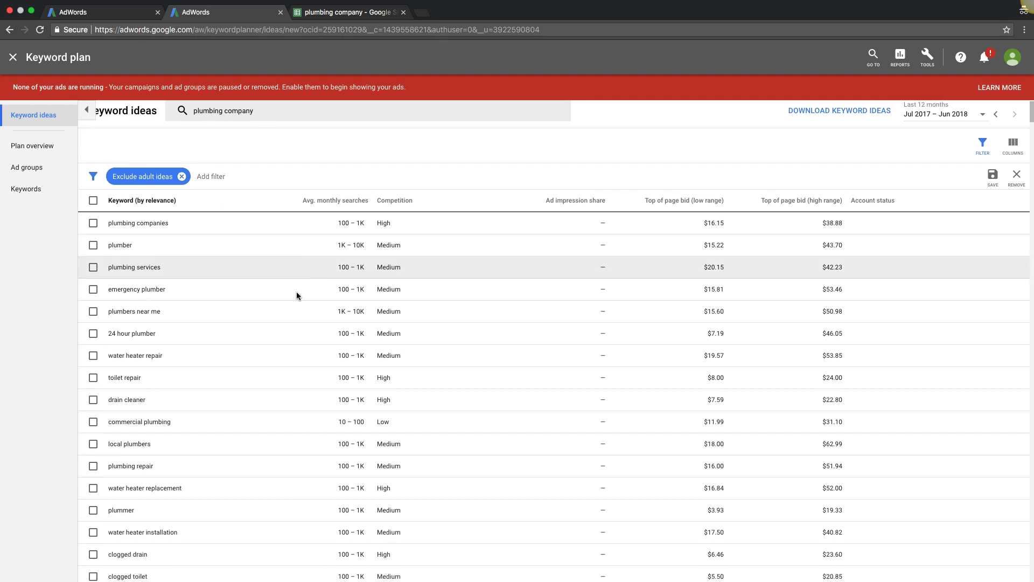
{"action": "scroll", "coordinate": [297, 296], "scroll_direction": "down", "scroll_amount": 3}
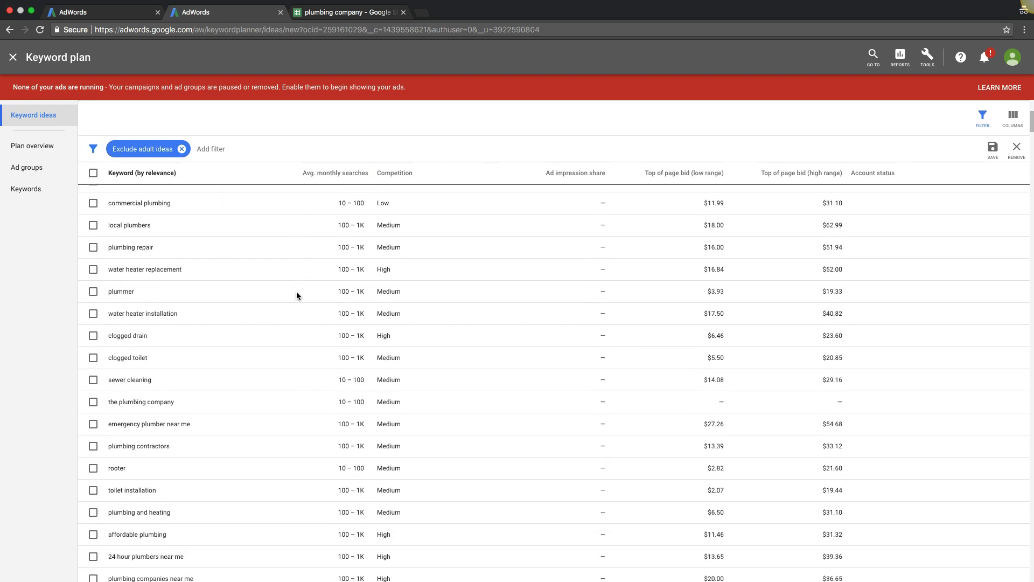
{"action": "scroll", "coordinate": [296, 293], "scroll_direction": "down", "scroll_amount": 3}
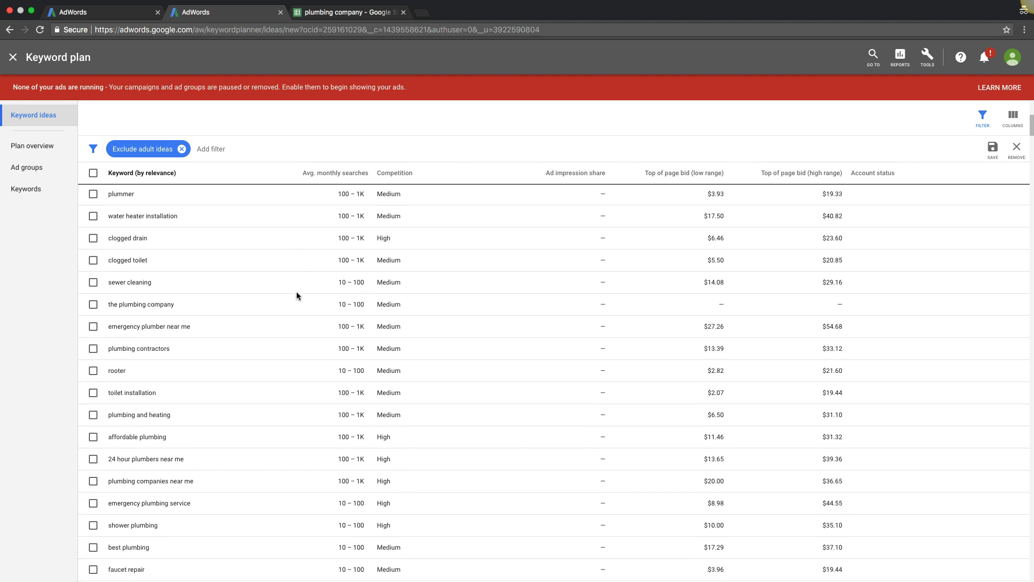
{"action": "scroll", "coordinate": [296, 295], "scroll_direction": "down", "scroll_amount": 2}
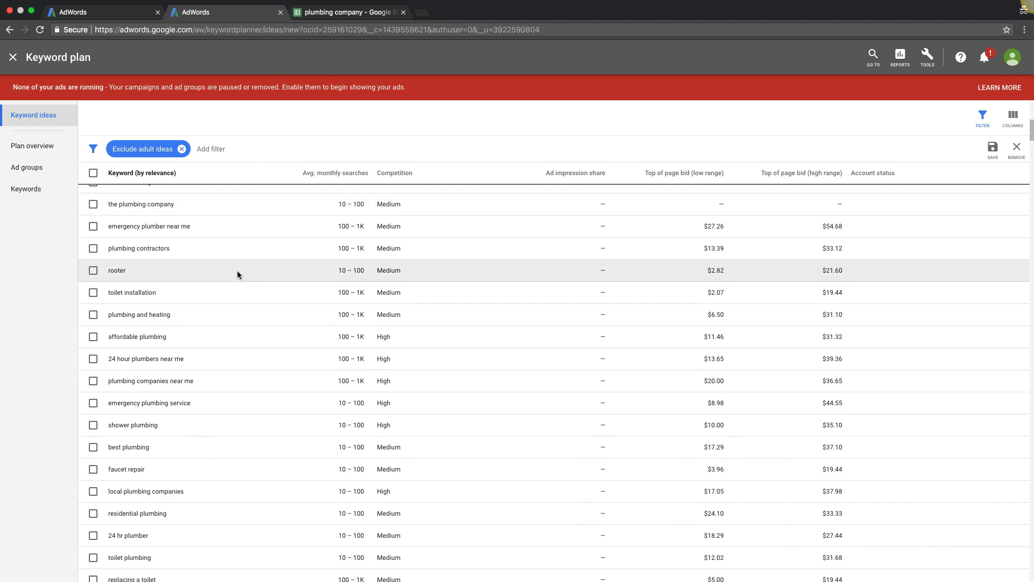
{"action": "scroll", "coordinate": [237, 275], "scroll_direction": "down", "scroll_amount": 3}
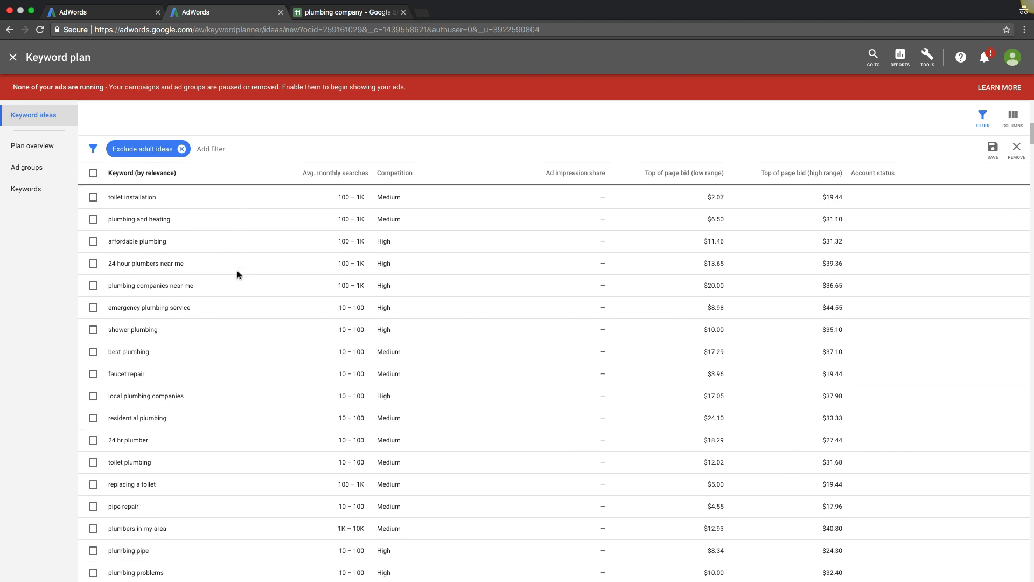
{"action": "scroll", "coordinate": [238, 275], "scroll_direction": "down", "scroll_amount": 5}
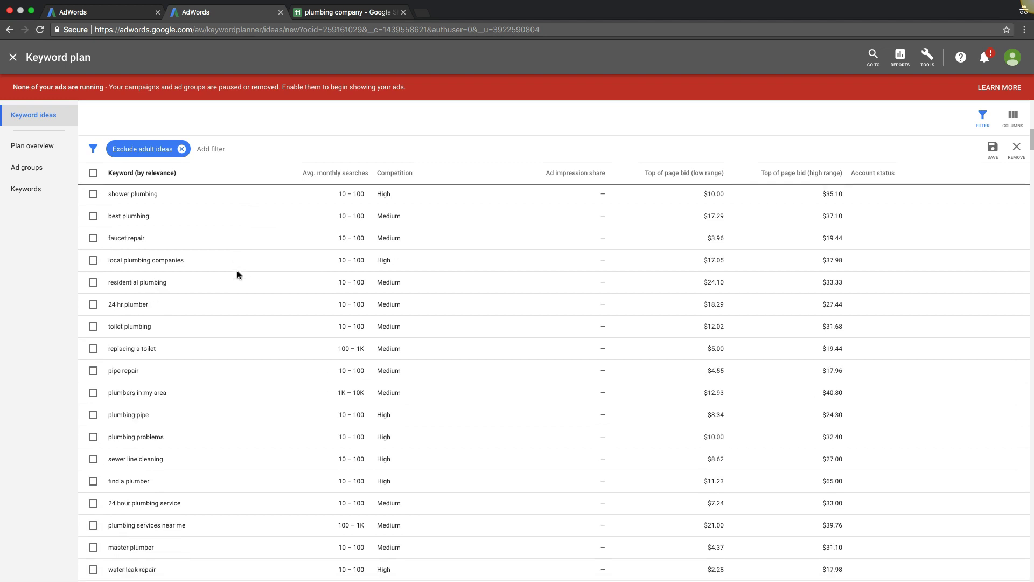
{"action": "scroll", "coordinate": [238, 275], "scroll_direction": "down", "scroll_amount": 4}
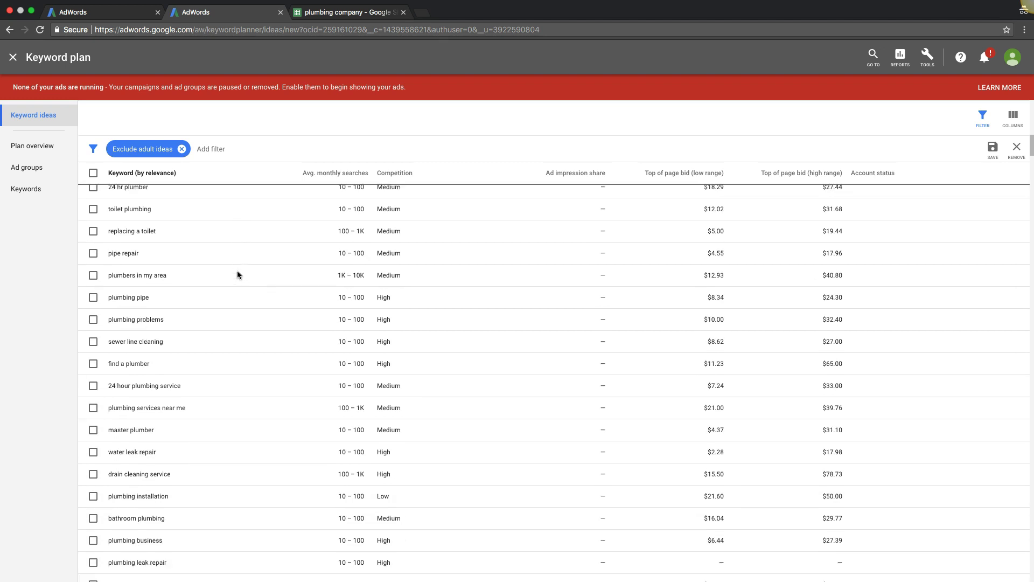
{"action": "scroll", "coordinate": [238, 275], "scroll_direction": "down", "scroll_amount": 3}
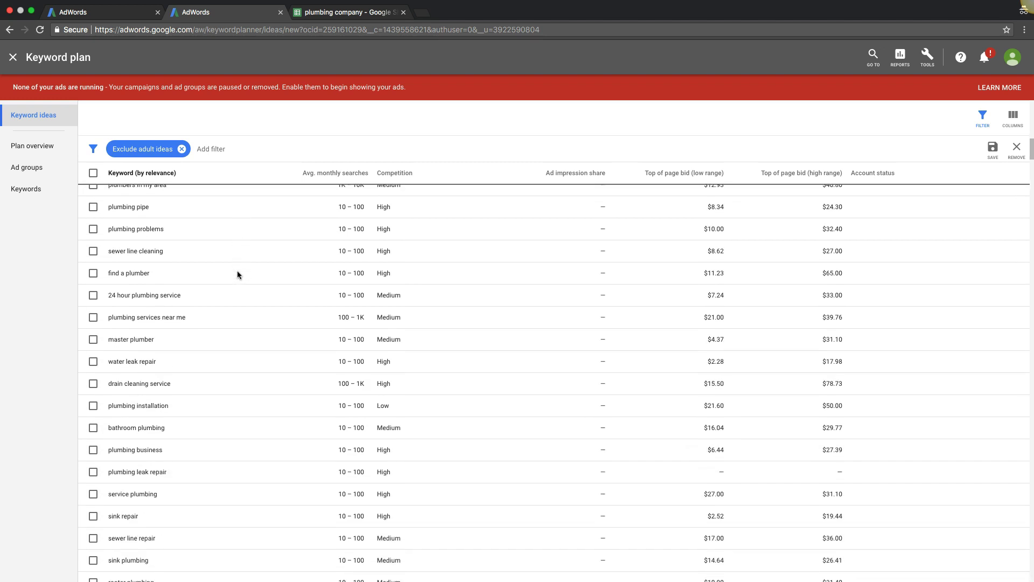
{"action": "scroll", "coordinate": [238, 274], "scroll_direction": "down", "scroll_amount": 4}
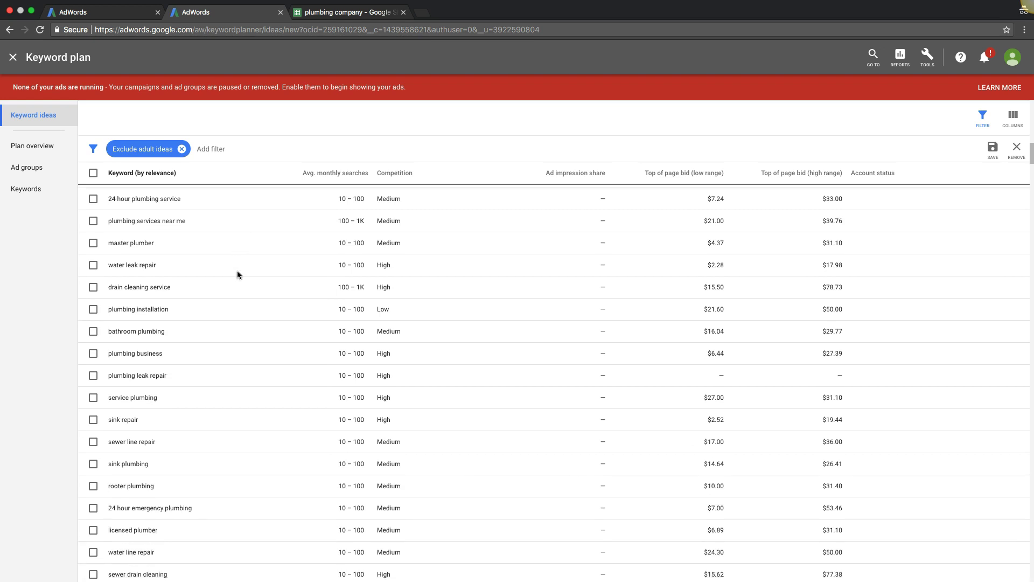
{"action": "scroll", "coordinate": [238, 275], "scroll_direction": "down", "scroll_amount": 4}
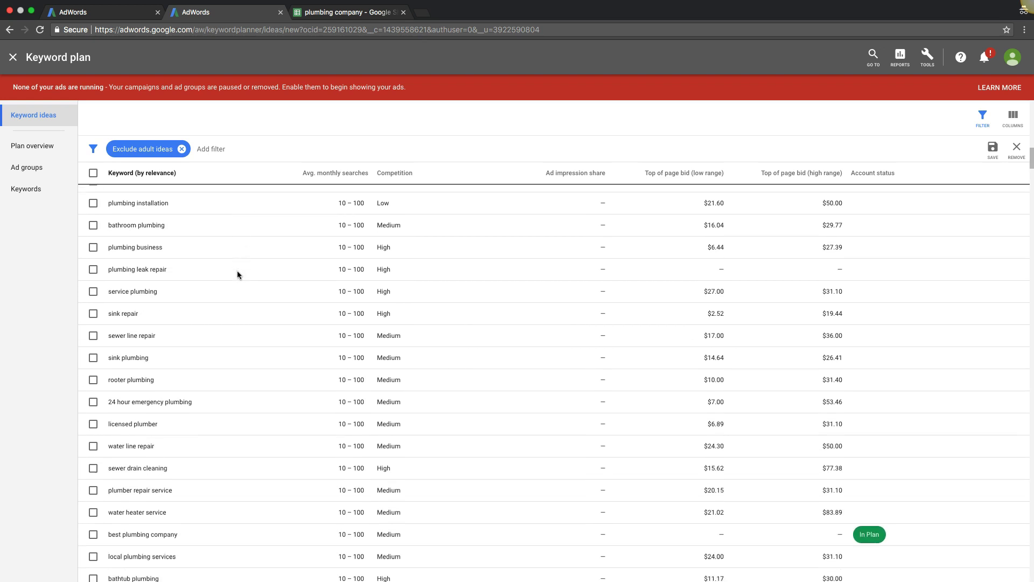
{"action": "scroll", "coordinate": [237, 274], "scroll_direction": "down", "scroll_amount": 1}
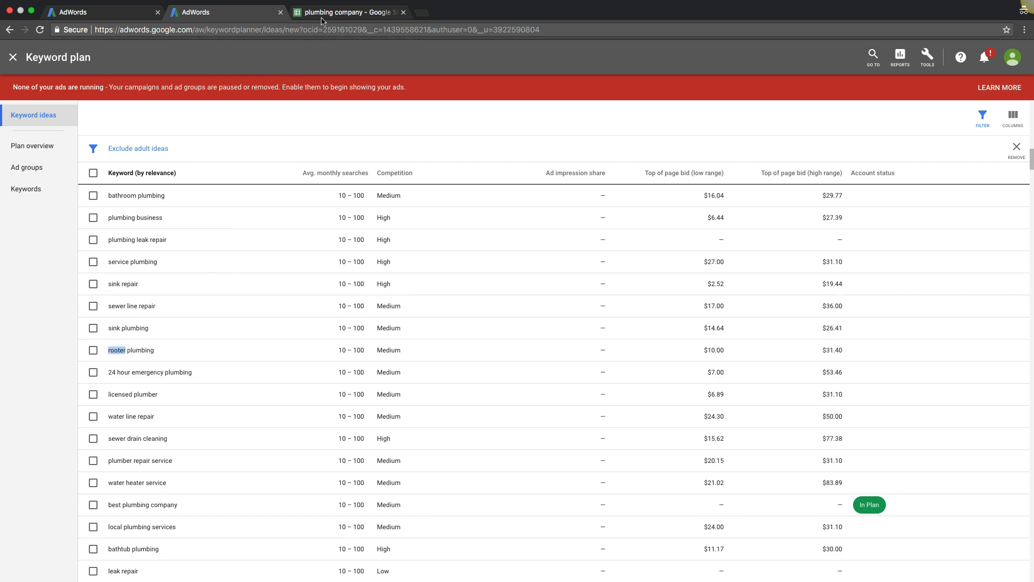
- Paste 'rooter' into F3 and copy 'faucet' from the keyword ideas into F4
{"action": "left_click", "coordinate": [347, 12]}
{"action": "type", "text": "rooter"}
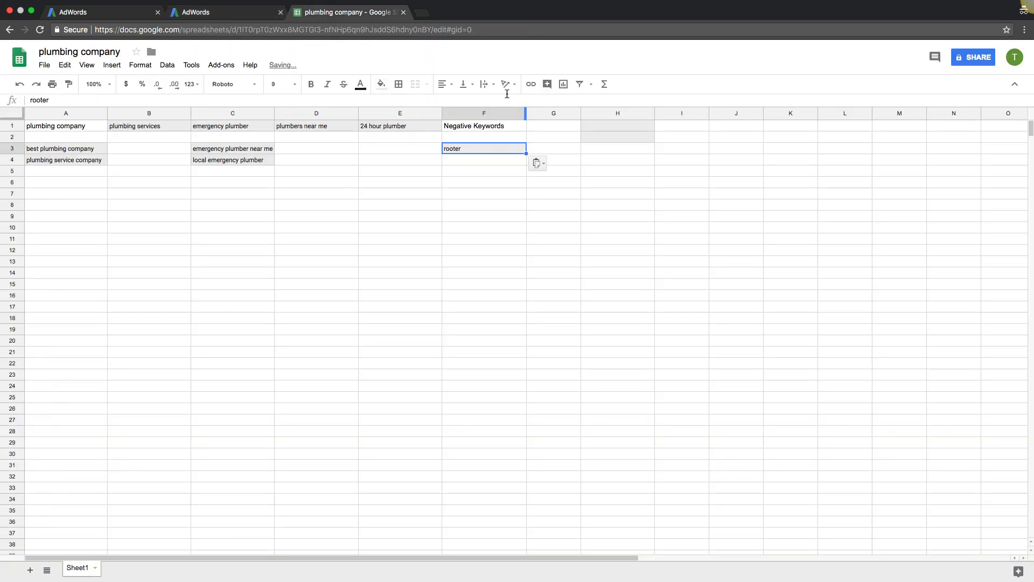
{"action": "left_click", "coordinate": [215, 12]}
{"action": "scroll", "coordinate": [288, 293], "scroll_direction": "down", "scroll_amount": 5}
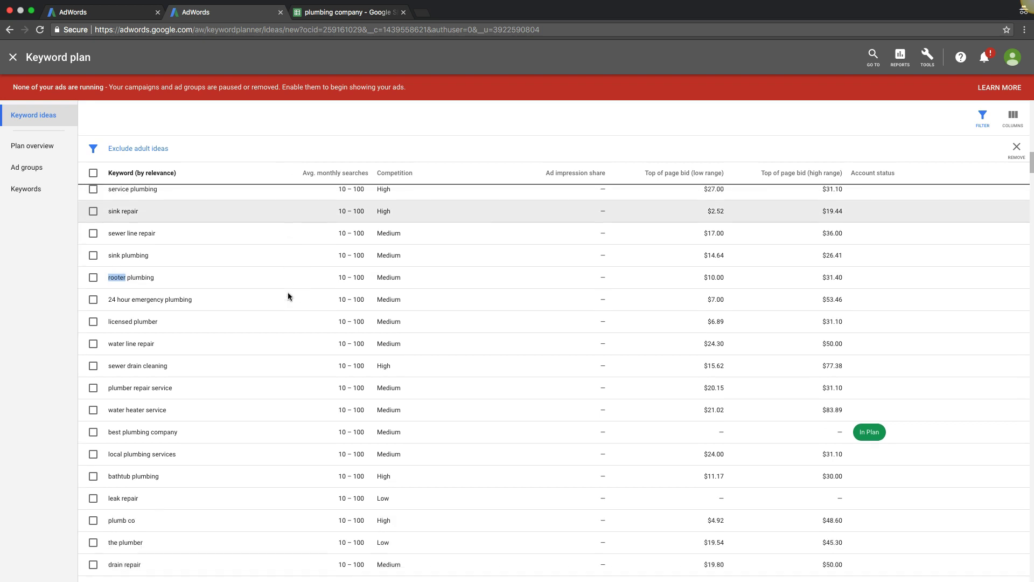
{"action": "scroll", "coordinate": [287, 294], "scroll_direction": "down", "scroll_amount": 3}
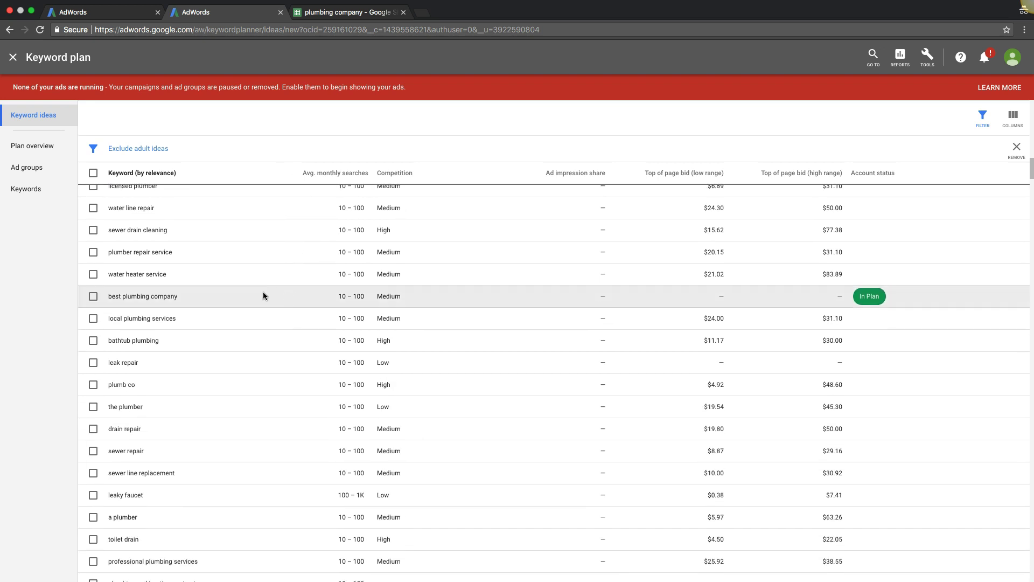
{"action": "scroll", "coordinate": [170, 345], "scroll_direction": "down", "scroll_amount": 1}
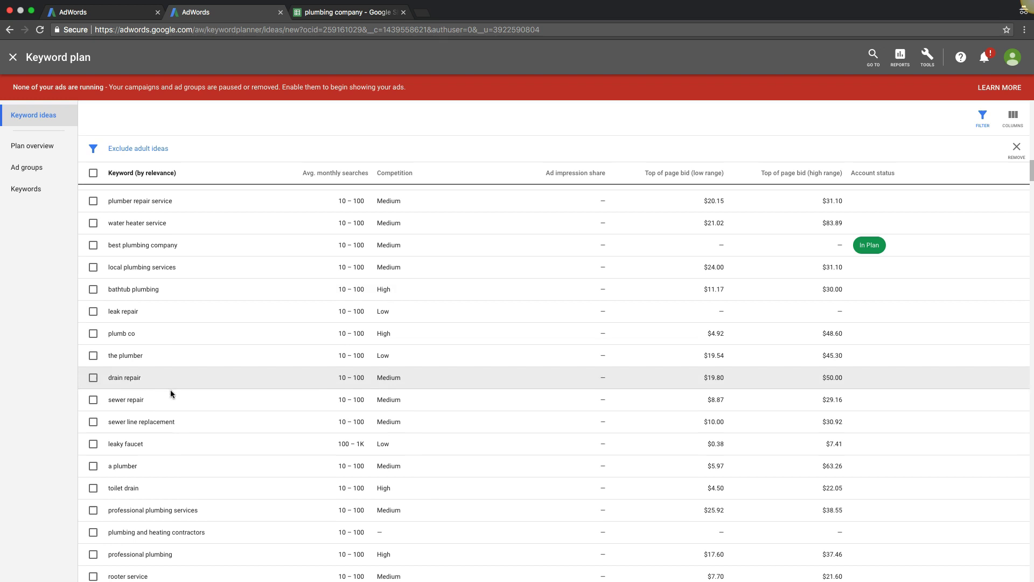
{"action": "left_click_drag", "start_coordinate": [150, 444], "coordinate": [124, 444]}
{"action": "key", "text": "super+c"}
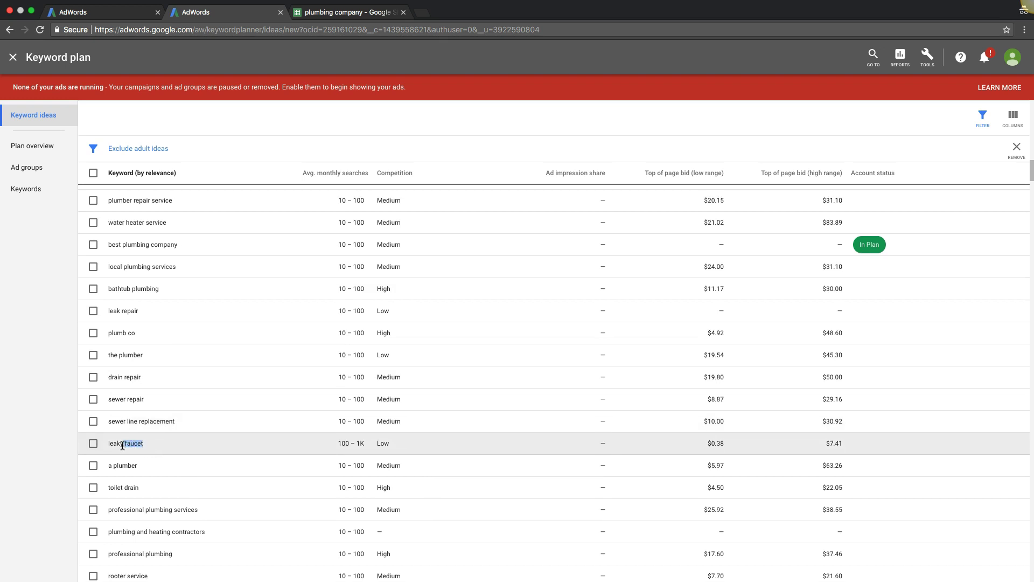
{"action": "left_click", "coordinate": [347, 12]}
{"action": "left_click", "coordinate": [477, 160]}
{"action": "key", "text": "super+v"}
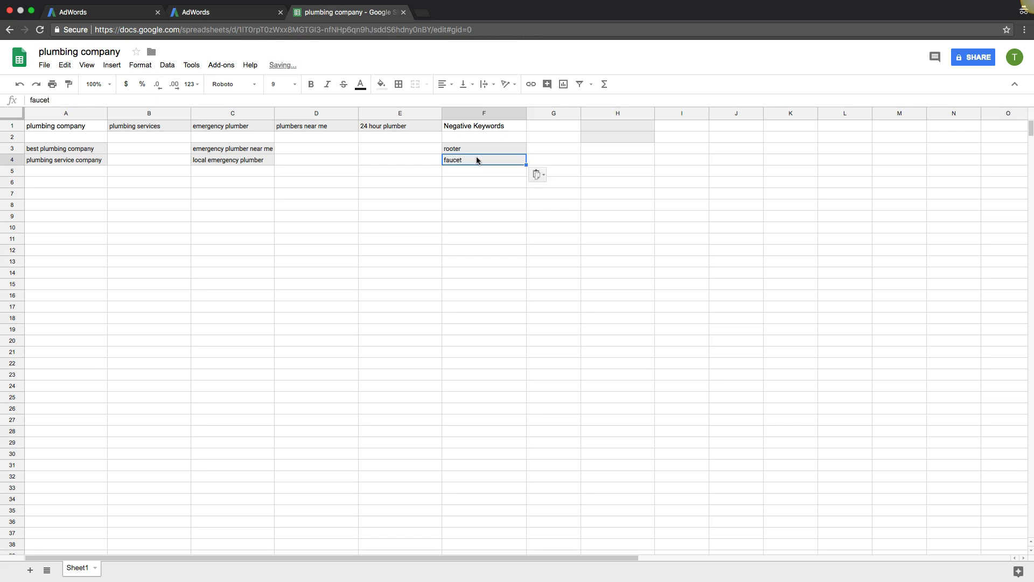
- Enter 'sink' as the third negative keyword in F5
{"action": "left_click", "coordinate": [216, 11]}
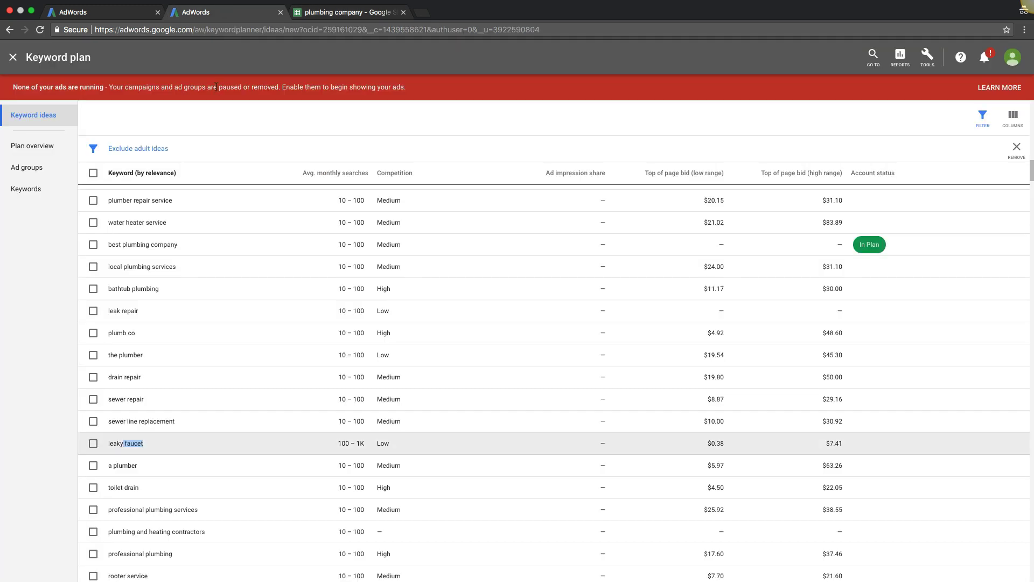
{"action": "left_click", "coordinate": [358, 11]}
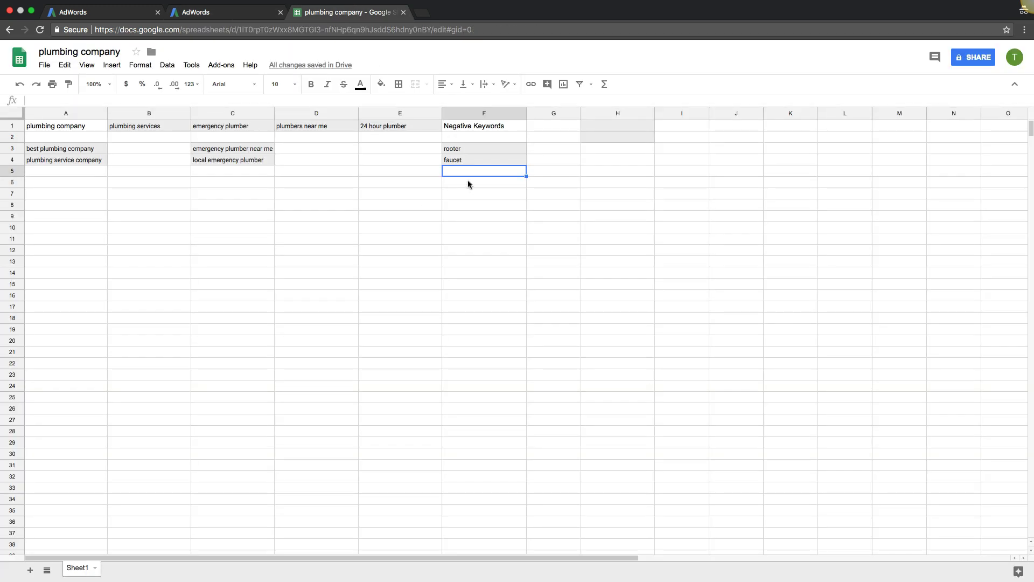
{"action": "type", "text": "sink"}
{"action": "key", "text": "Return"}
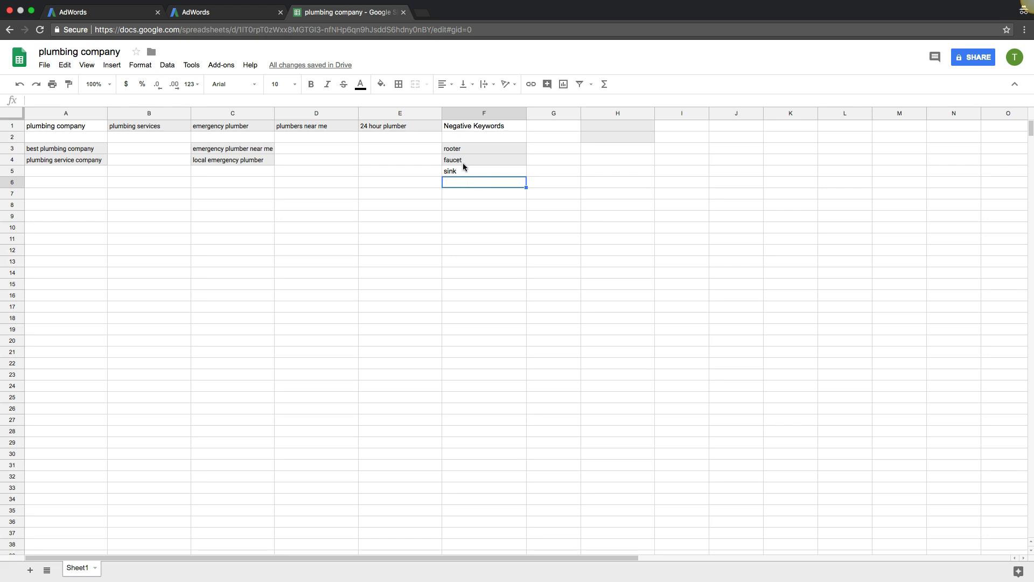
- Scroll through the keyword ideas to locate 'mr plumber'
{"action": "left_click", "coordinate": [226, 11]}
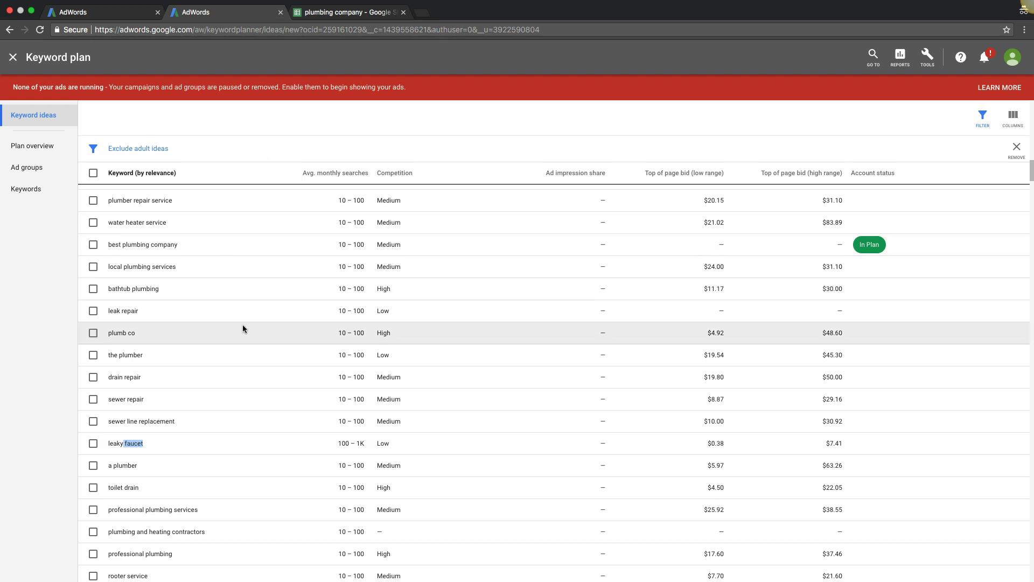
{"action": "scroll", "coordinate": [250, 327], "scroll_direction": "down", "scroll_amount": 3}
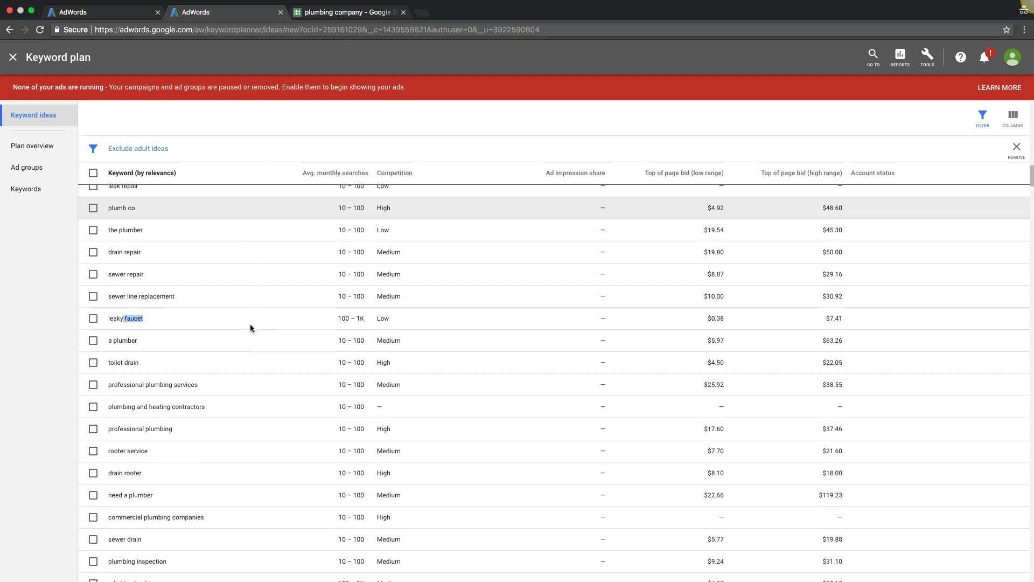
{"action": "scroll", "coordinate": [250, 328], "scroll_direction": "down", "scroll_amount": 2}
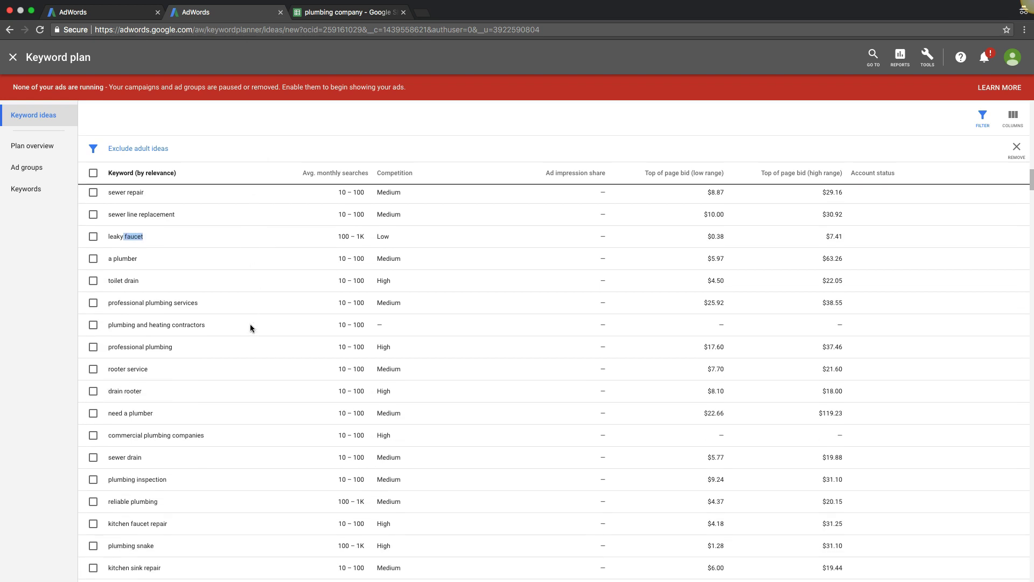
{"action": "scroll", "coordinate": [250, 324], "scroll_direction": "down", "scroll_amount": 4}
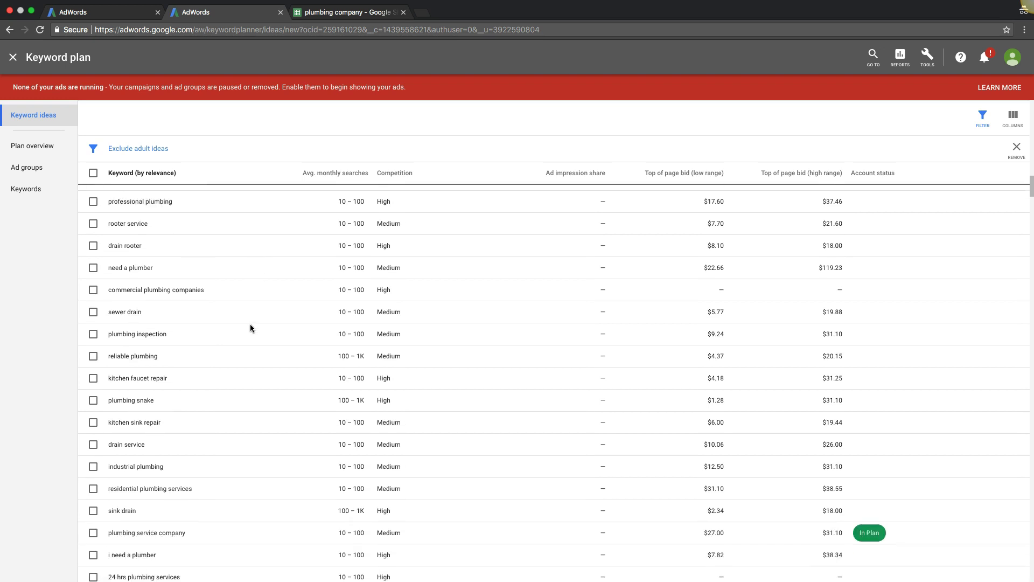
{"action": "scroll", "coordinate": [250, 326], "scroll_direction": "down", "scroll_amount": 4}
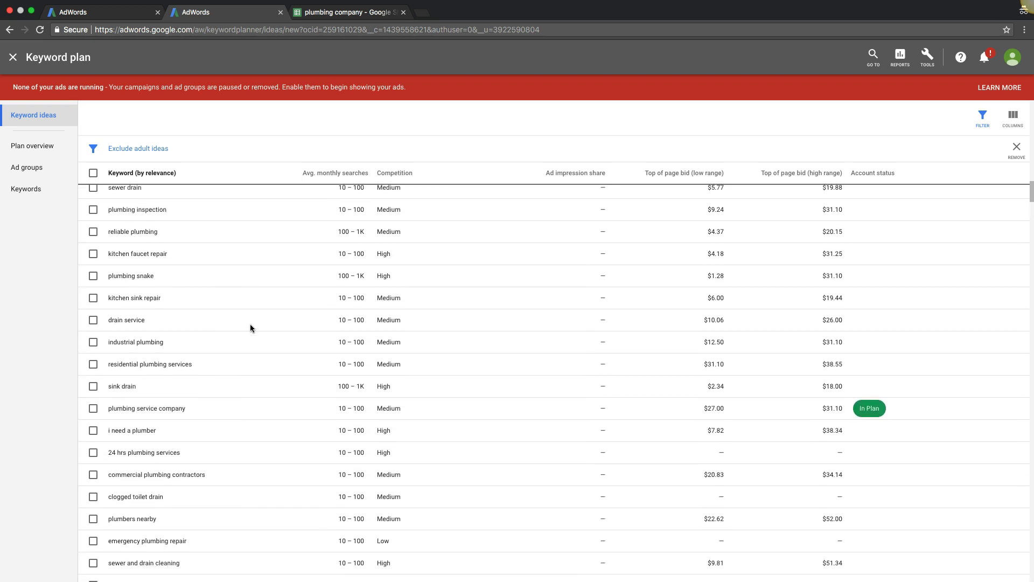
{"action": "scroll", "coordinate": [250, 327], "scroll_direction": "down", "scroll_amount": 7}
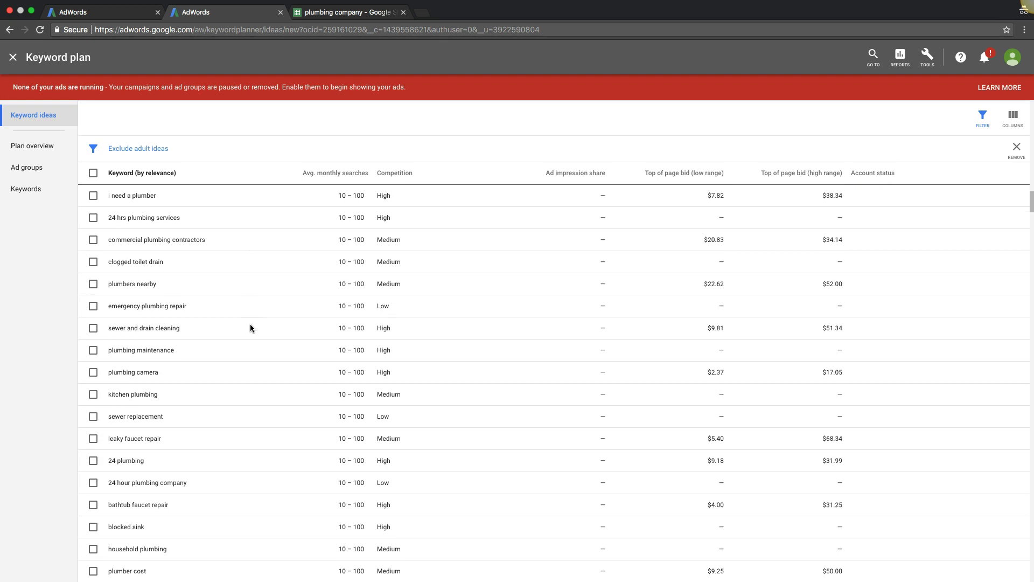
{"action": "scroll", "coordinate": [250, 327], "scroll_direction": "down", "scroll_amount": 4}
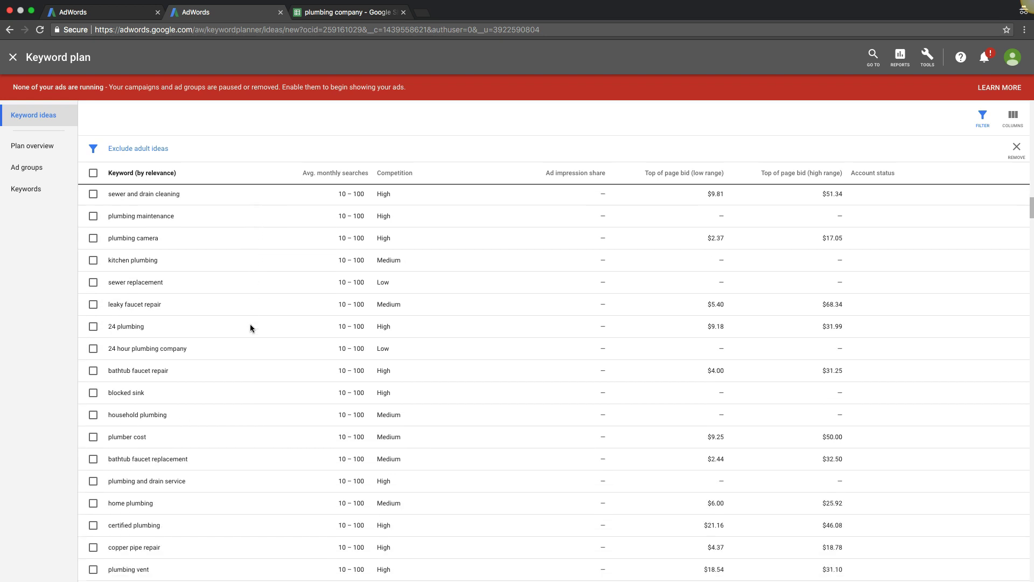
{"action": "scroll", "coordinate": [250, 327], "scroll_direction": "down", "scroll_amount": 4}
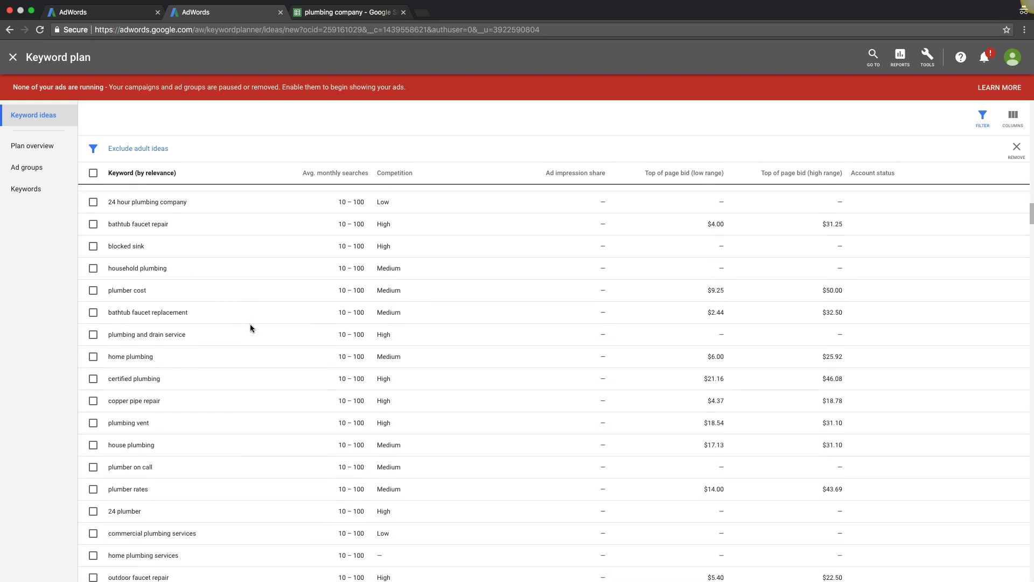
{"action": "scroll", "coordinate": [250, 328], "scroll_direction": "down", "scroll_amount": 13}
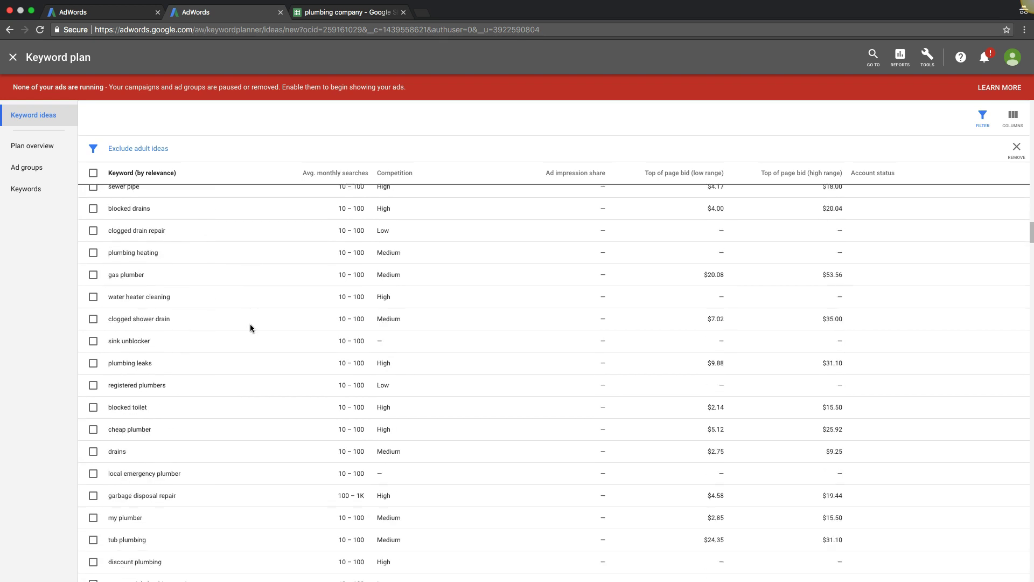
{"action": "scroll", "coordinate": [250, 326], "scroll_direction": "down", "scroll_amount": 6}
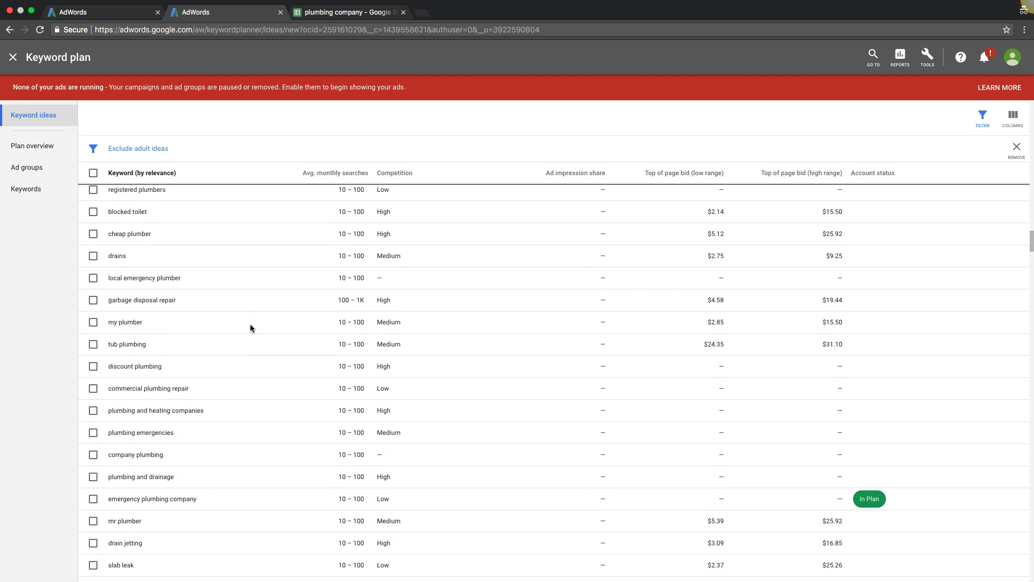
{"action": "scroll", "coordinate": [250, 328], "scroll_direction": "down", "scroll_amount": 2}
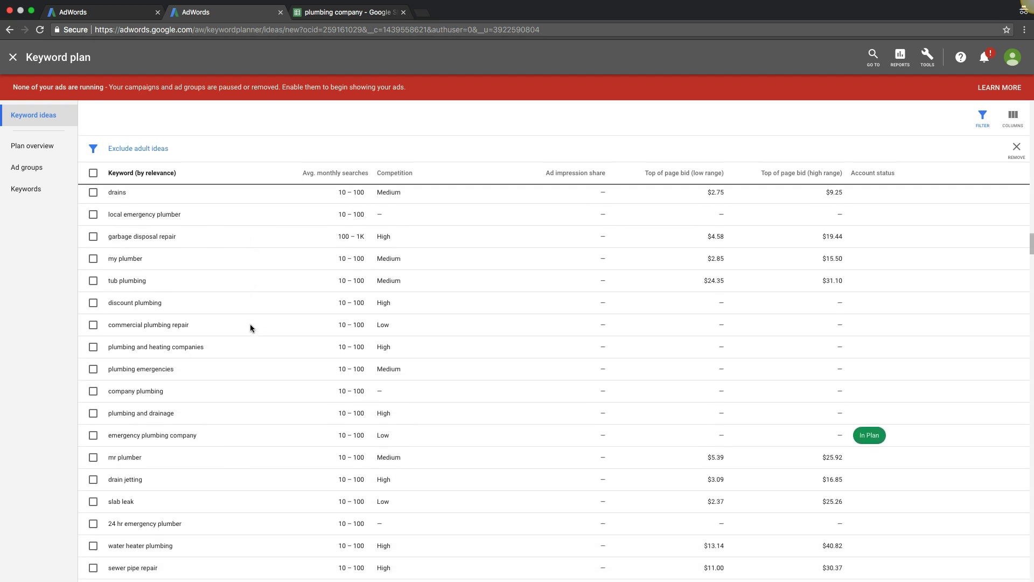
{"action": "scroll", "coordinate": [250, 327], "scroll_direction": "down", "scroll_amount": 3}
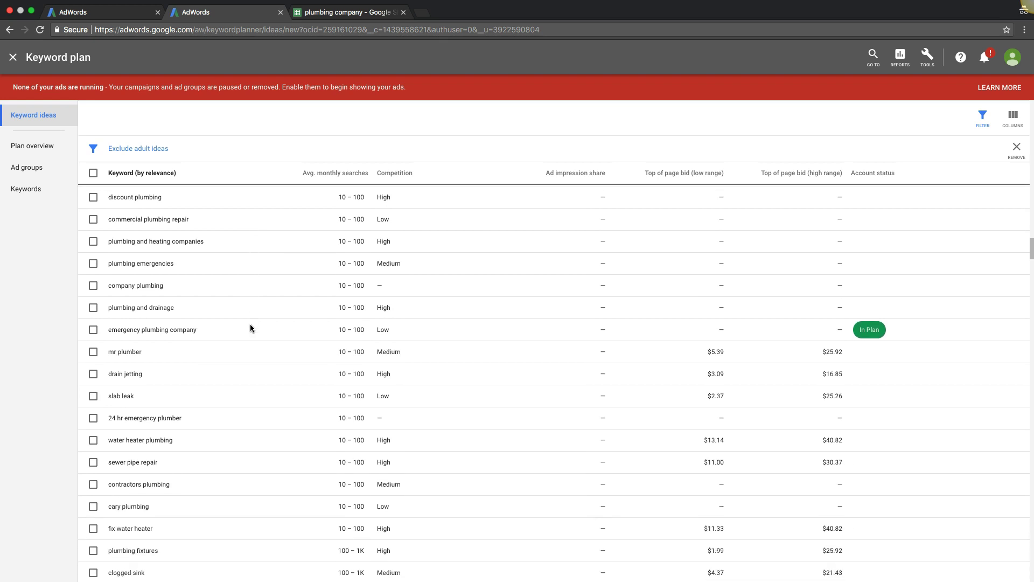
{"action": "scroll", "coordinate": [250, 326], "scroll_direction": "down", "scroll_amount": 1}
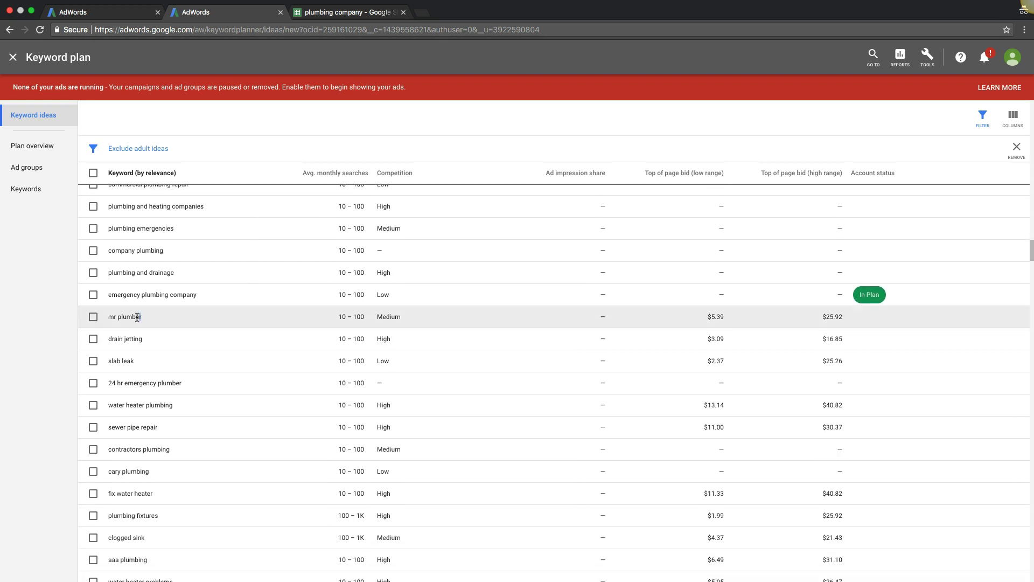
- Paste 'mr plumber' into F6 and begin typing 'product' in F7
{"action": "left_click_drag", "start_coordinate": [137, 316], "coordinate": [114, 317]}
{"action": "left_click", "coordinate": [331, 13]}
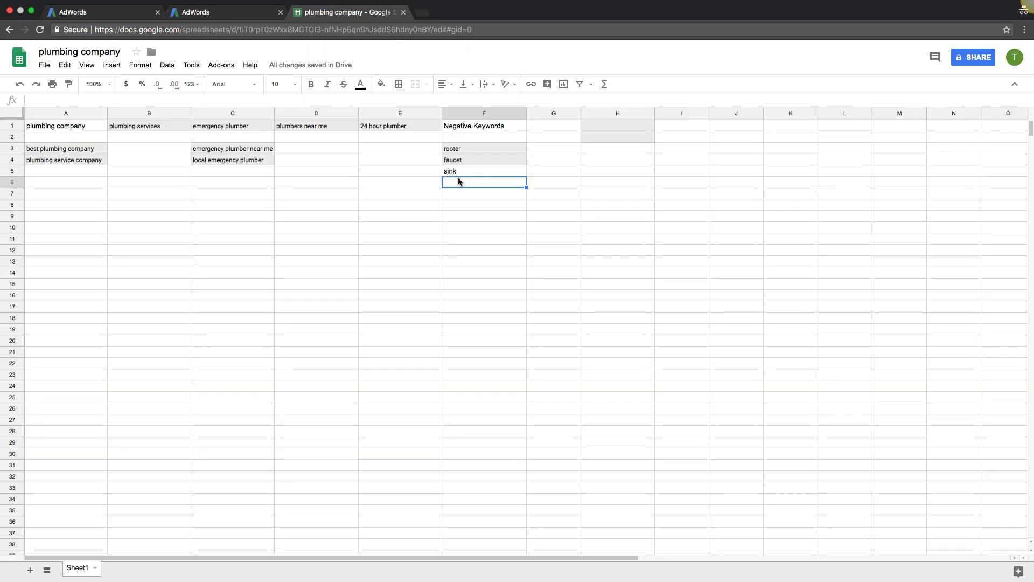
{"action": "type", "text": "mr plumber"}
{"action": "left_click", "coordinate": [471, 197]}
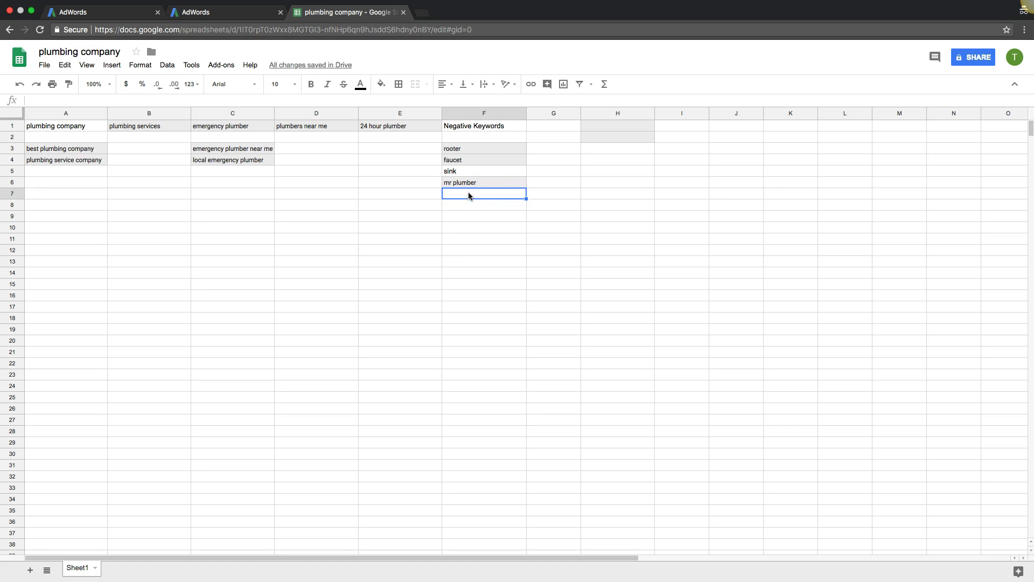
{"action": "type", "text": "product"}
- Commit 'product' in F7 and reselect that cell
{"action": "left_click", "coordinate": [472, 209]}
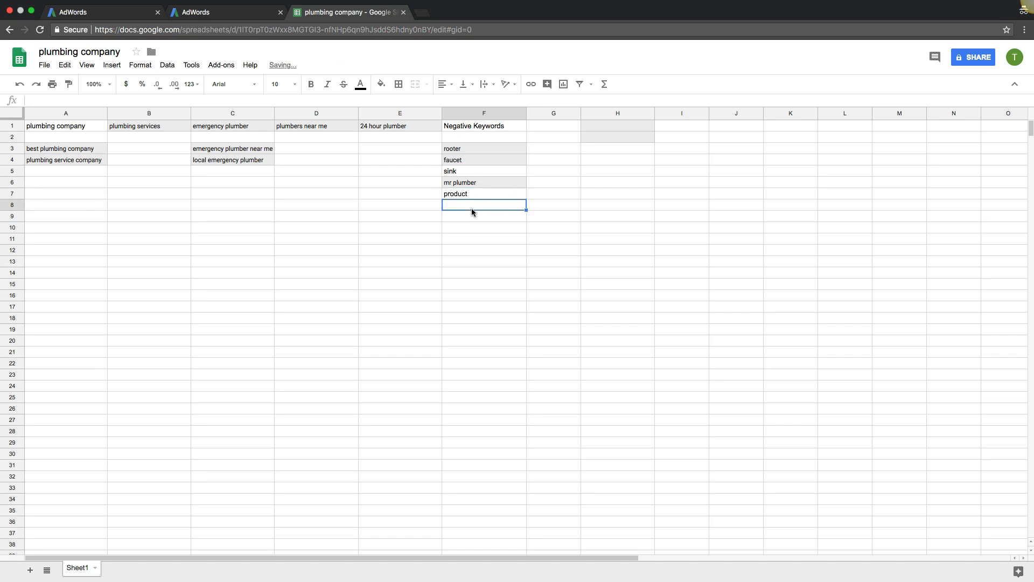
{"action": "left_click", "coordinate": [467, 195]}
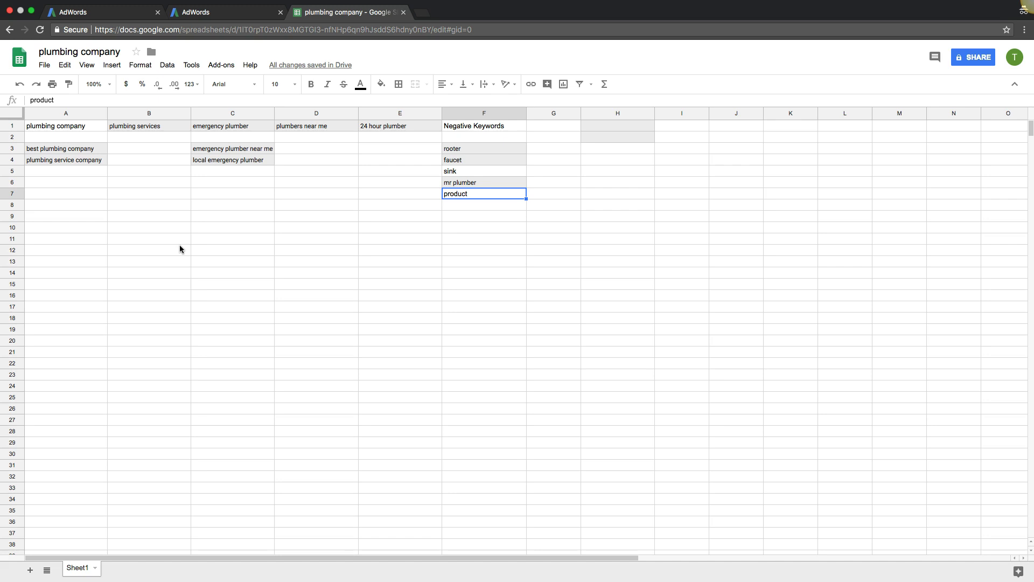
- View the Plan overview, starting and then cancelling Create campaign
{"action": "left_click", "coordinate": [231, 13]}
{"action": "scroll", "coordinate": [195, 235], "scroll_direction": "up", "scroll_amount": 15}
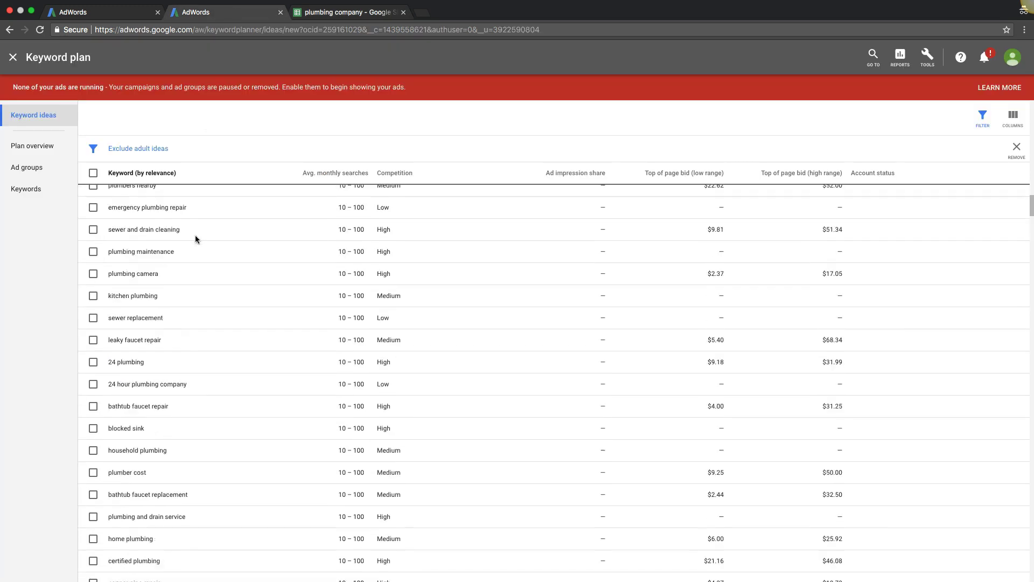
{"action": "scroll", "coordinate": [129, 388], "scroll_direction": "up", "scroll_amount": 5}
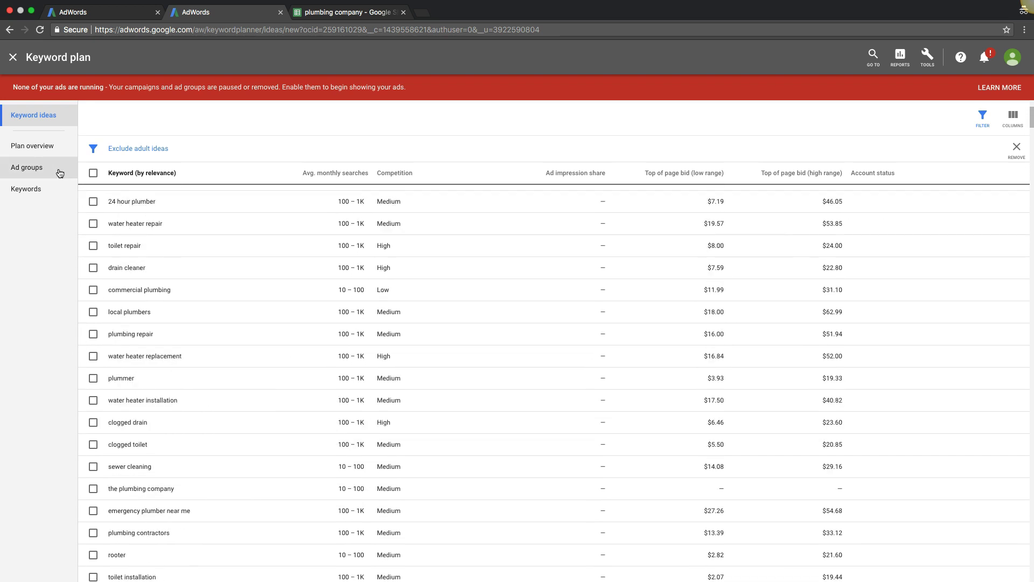
{"action": "left_click", "coordinate": [34, 147]}
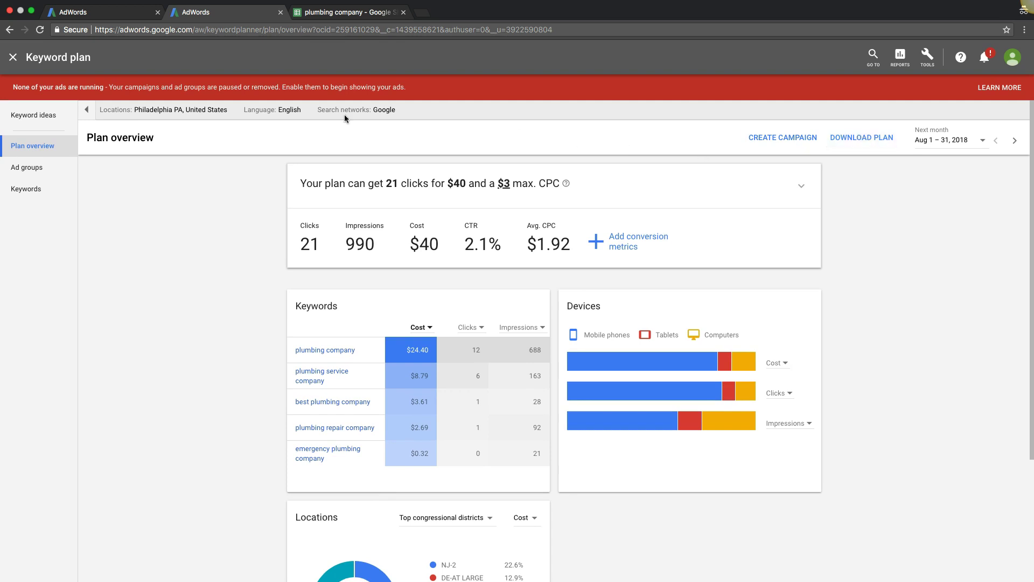
{"action": "left_click", "coordinate": [774, 139]}
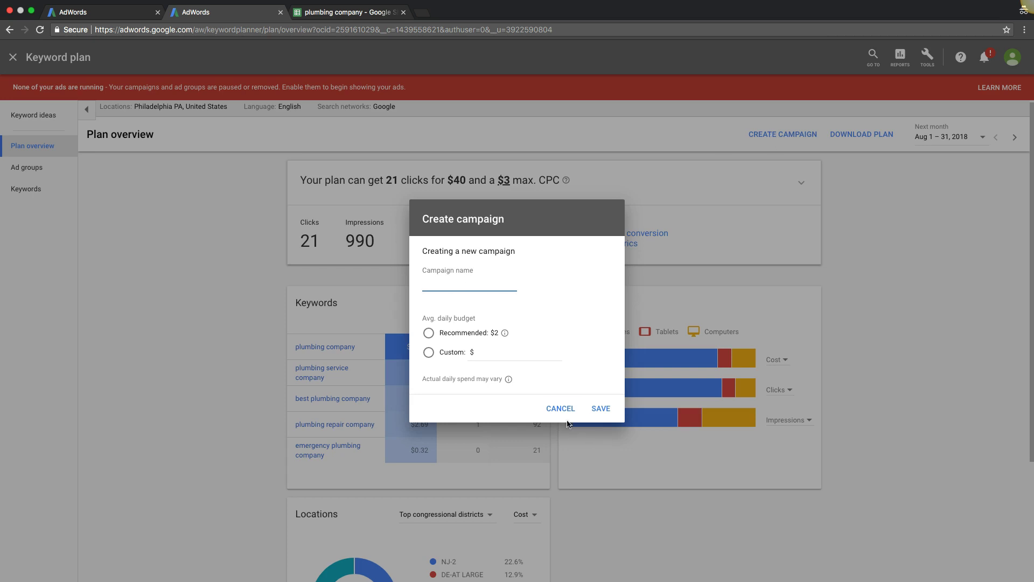
{"action": "left_click", "coordinate": [560, 409]}
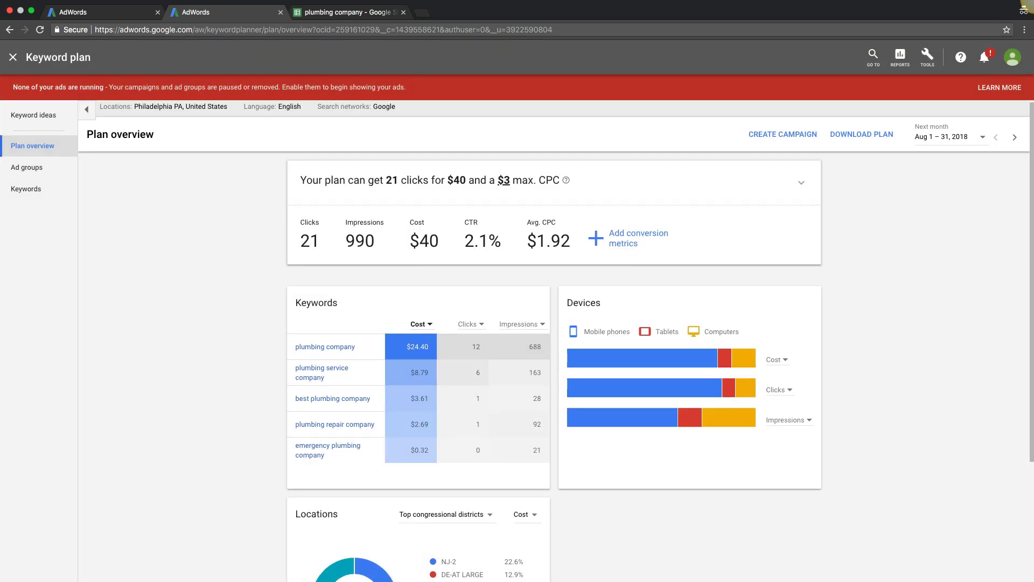
- Check the Ad groups and Keywords forecasts, then return to Keyword ideas
{"action": "left_click", "coordinate": [31, 168]}
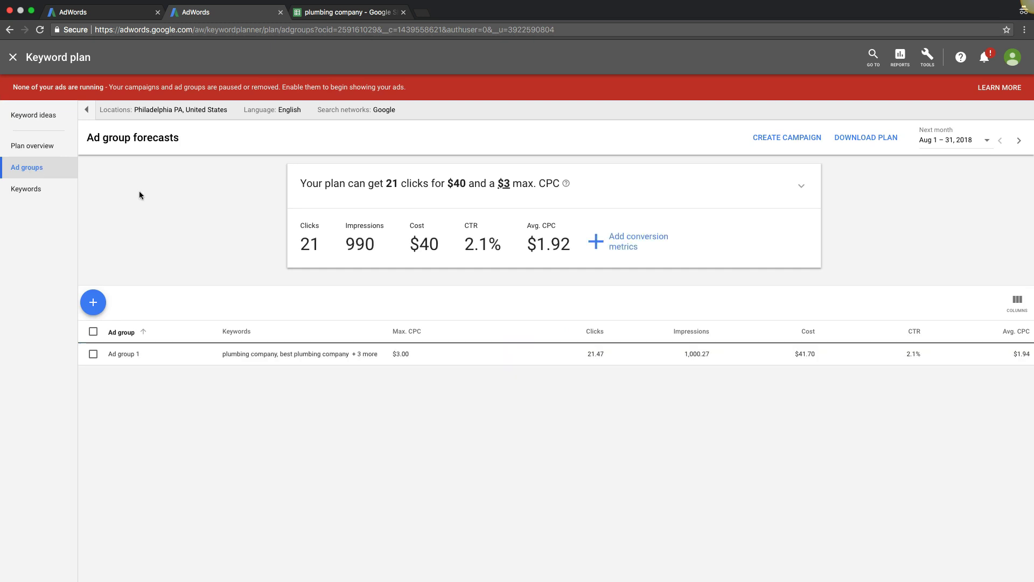
{"action": "left_click", "coordinate": [25, 190]}
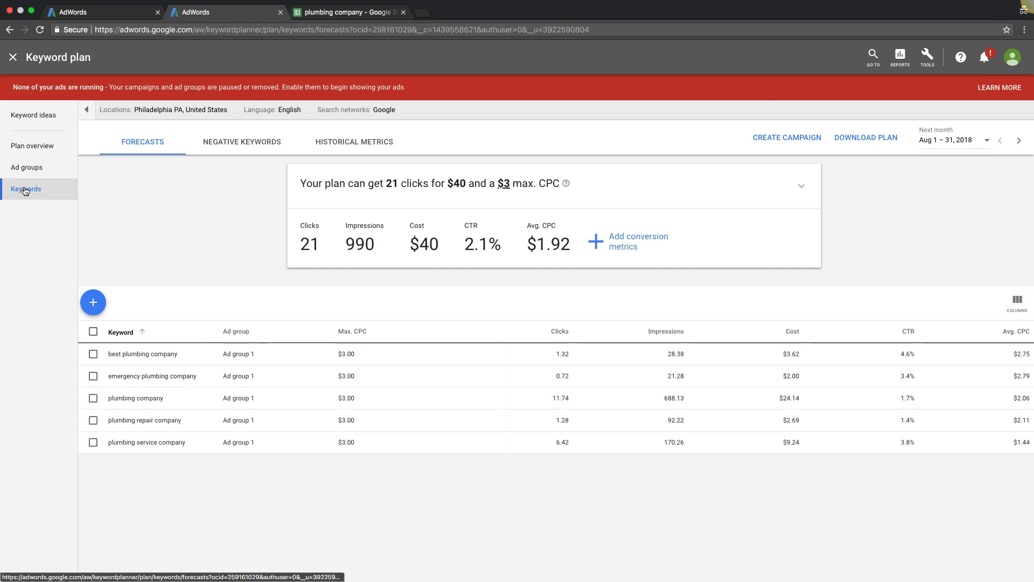
{"action": "left_click", "coordinate": [32, 147]}
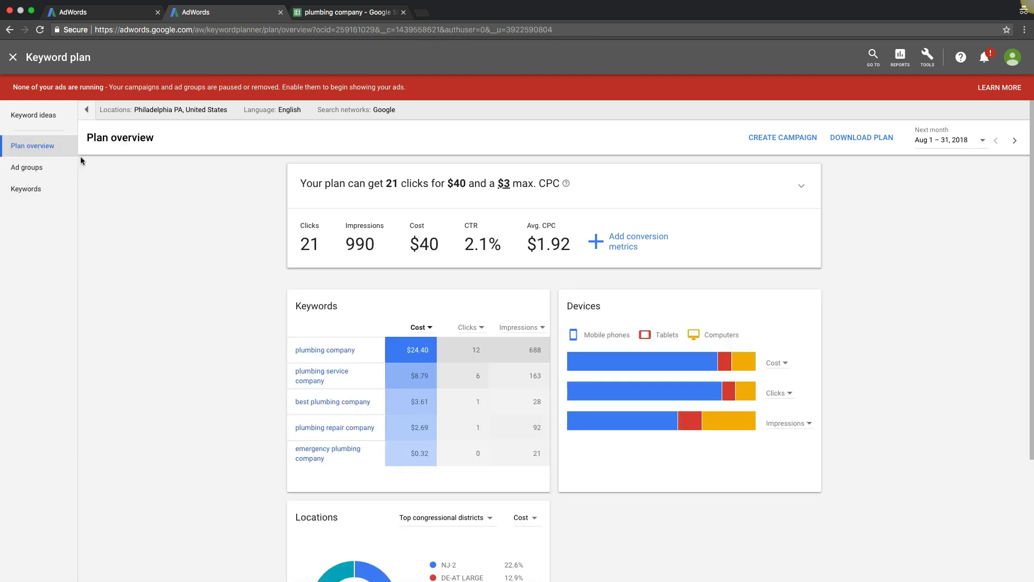
{"action": "left_click", "coordinate": [33, 115]}
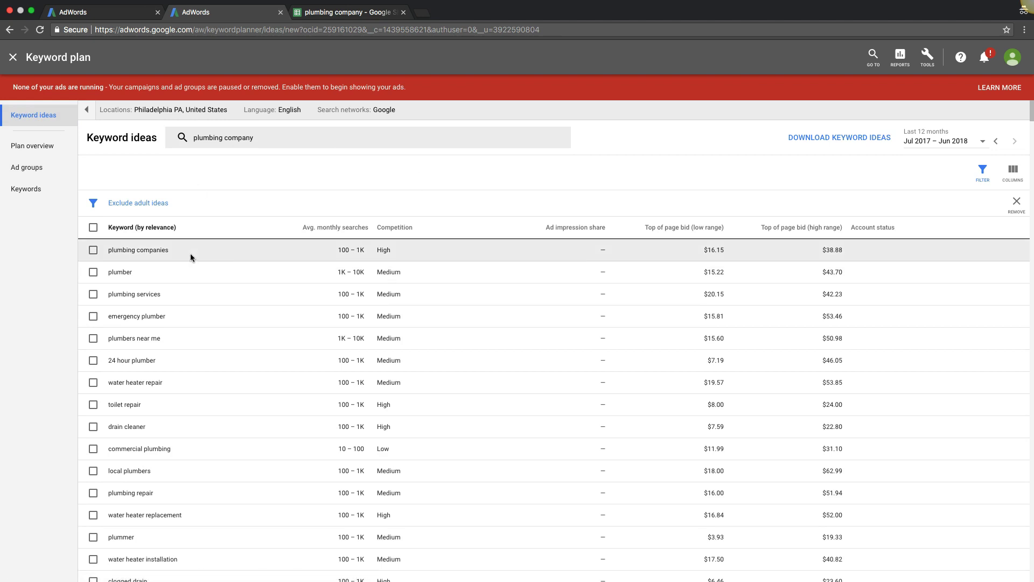
- Rename Ad group 1 to 'plumbing company'
{"action": "left_click", "coordinate": [32, 168]}
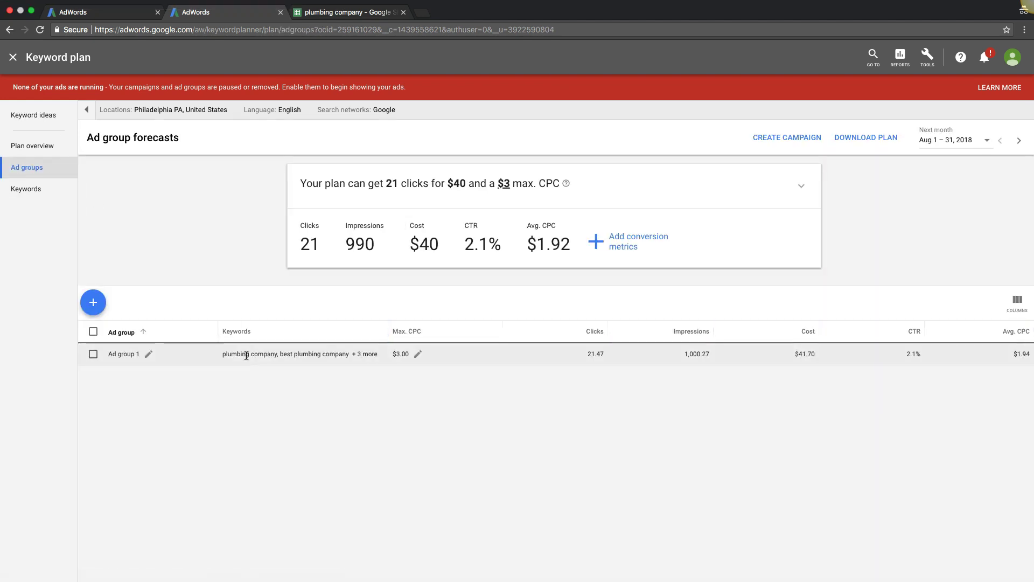
{"action": "left_click", "coordinate": [154, 358]}
{"action": "triple_click", "coordinate": [144, 369]}
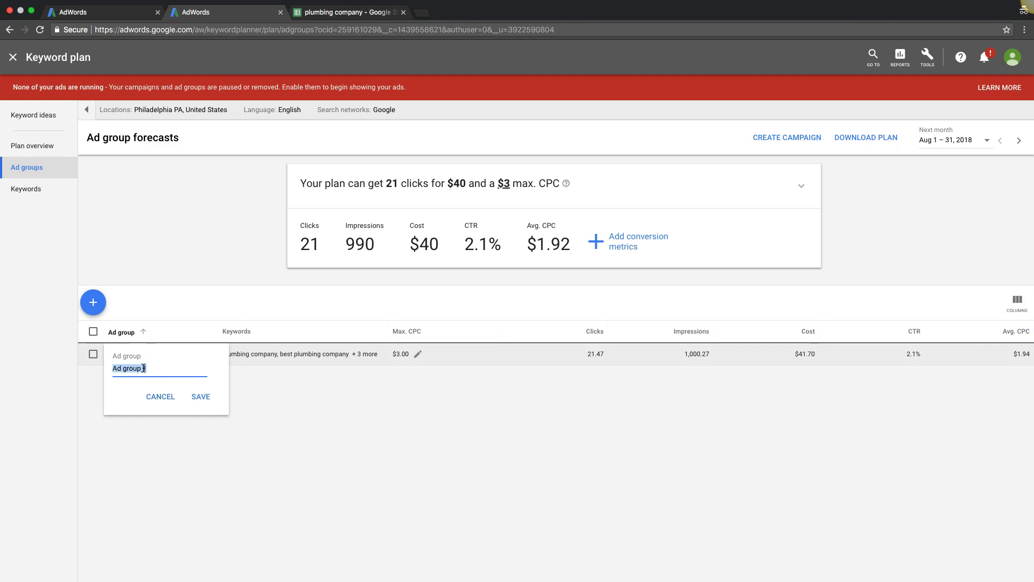
{"action": "type", "text": "plumbing company"}
{"action": "left_click", "coordinate": [201, 396]}
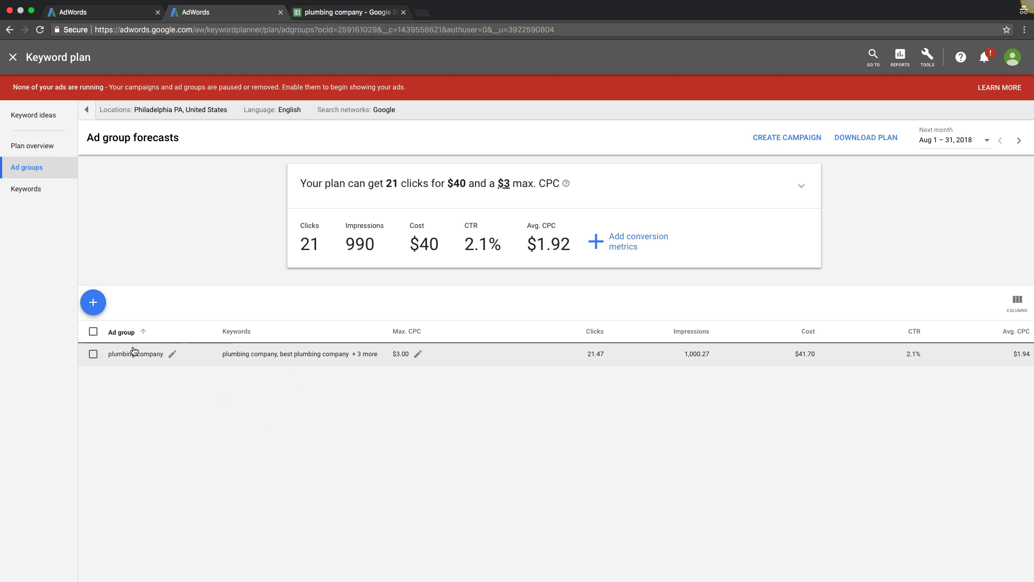
- Add new ad groups 'plumbing repair' and 'plumbing contractor'
{"action": "left_click", "coordinate": [92, 302]}
{"action": "left_click", "coordinate": [144, 196]}
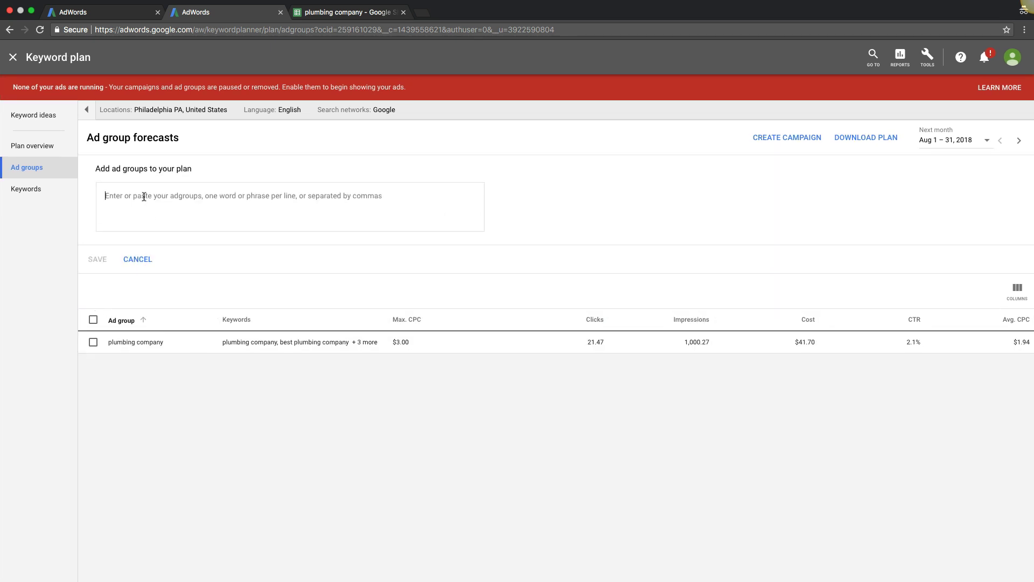
{"action": "type", "text": "plumbing repair"}
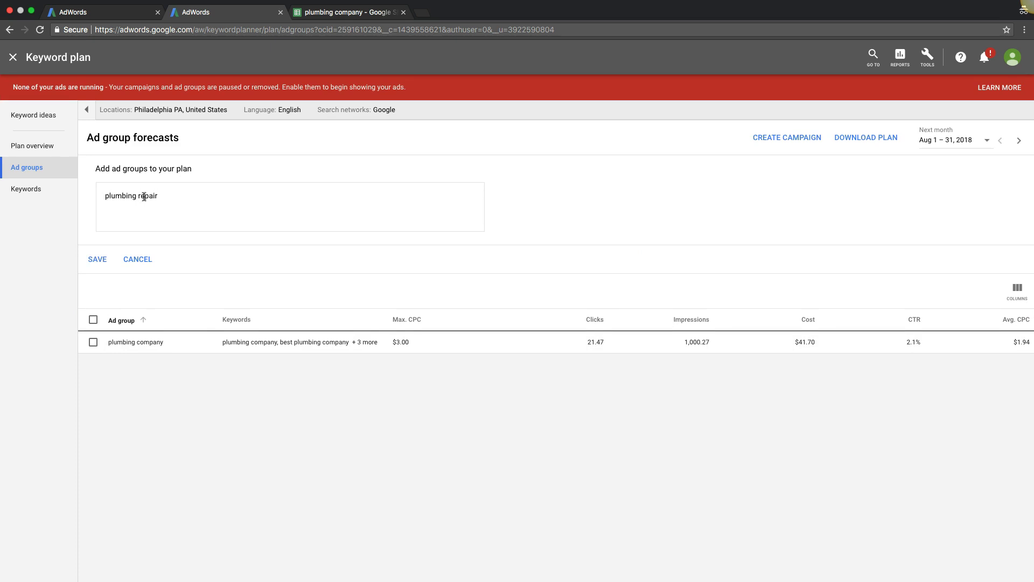
{"action": "left_click", "coordinate": [97, 260]}
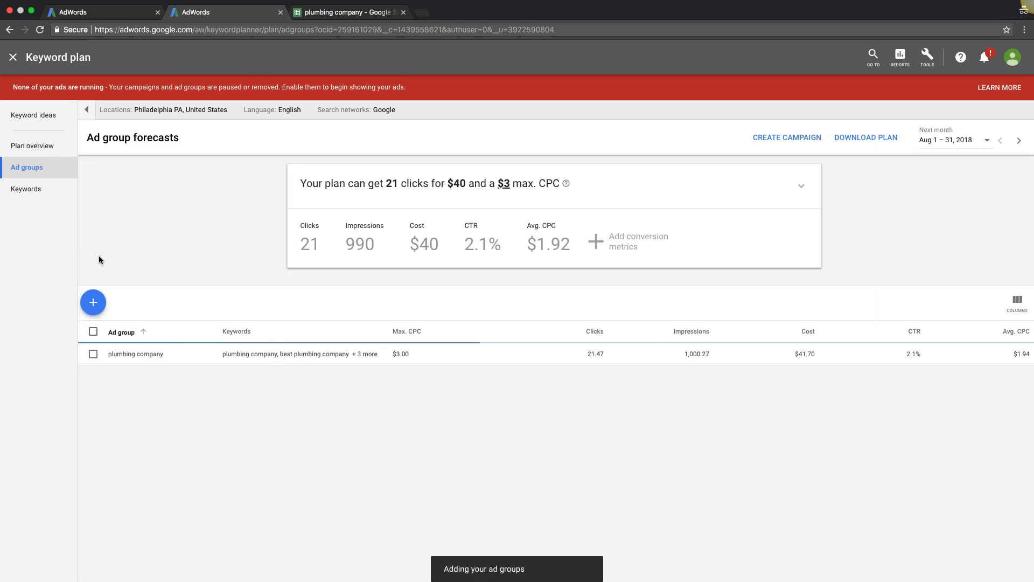
{"action": "left_click", "coordinate": [101, 300]}
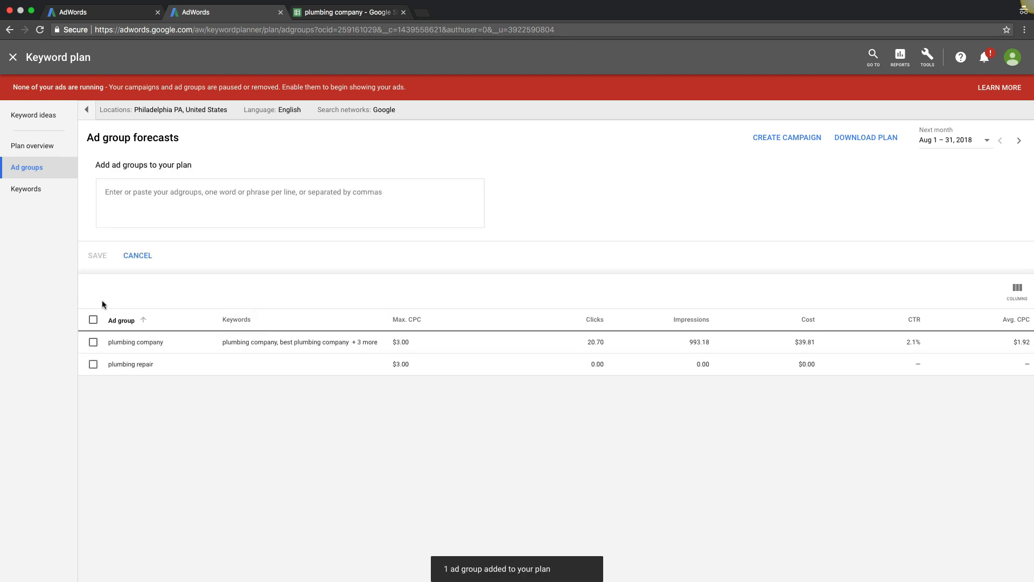
{"action": "left_click", "coordinate": [138, 209]}
{"action": "type", "text": "plum"}
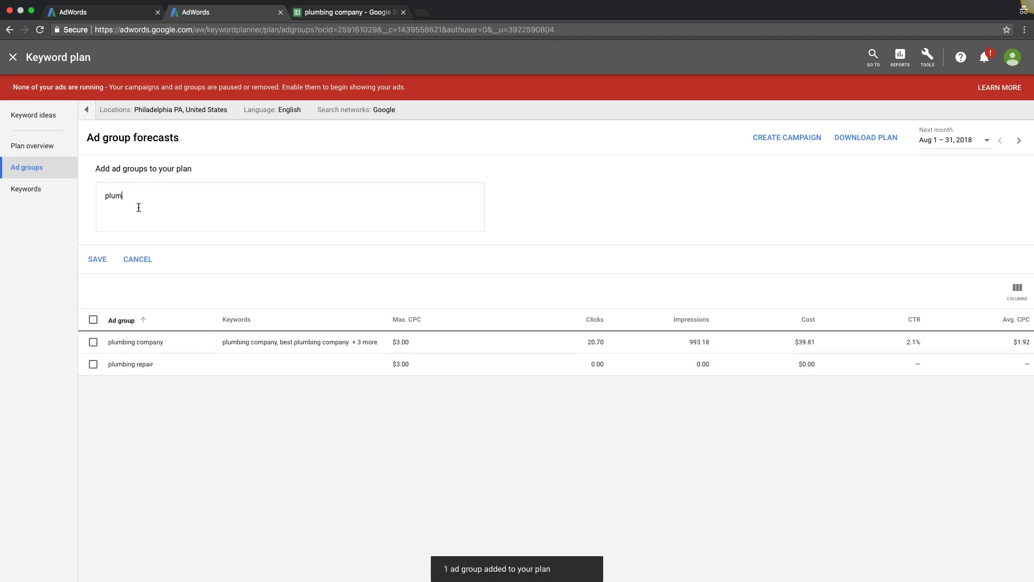
{"action": "type", "text": "bing contractor"}
{"action": "left_click", "coordinate": [89, 258]}
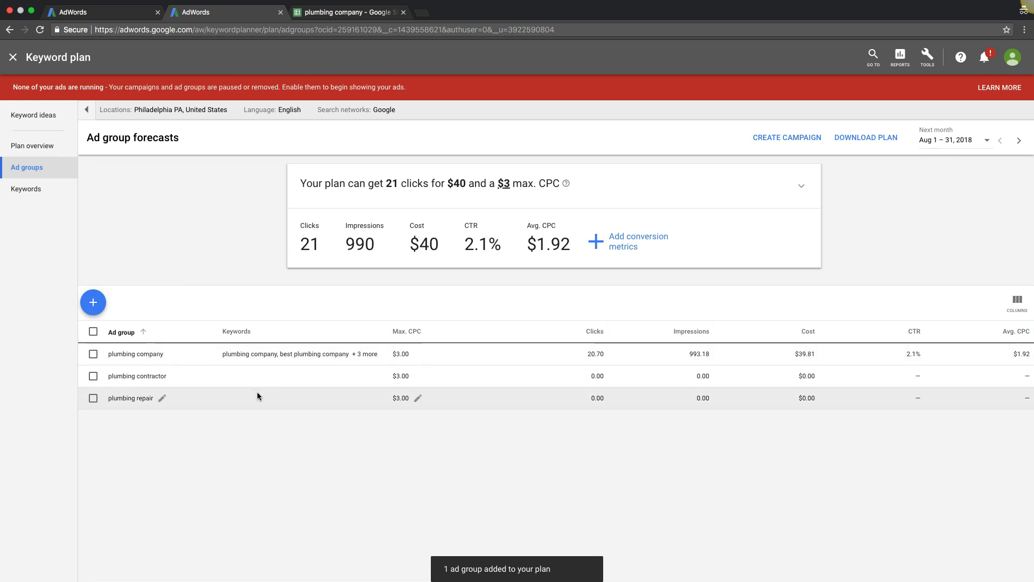
- Filter keyword ideas to those whose text contains 'plumbing repair'
{"action": "left_click", "coordinate": [31, 122]}
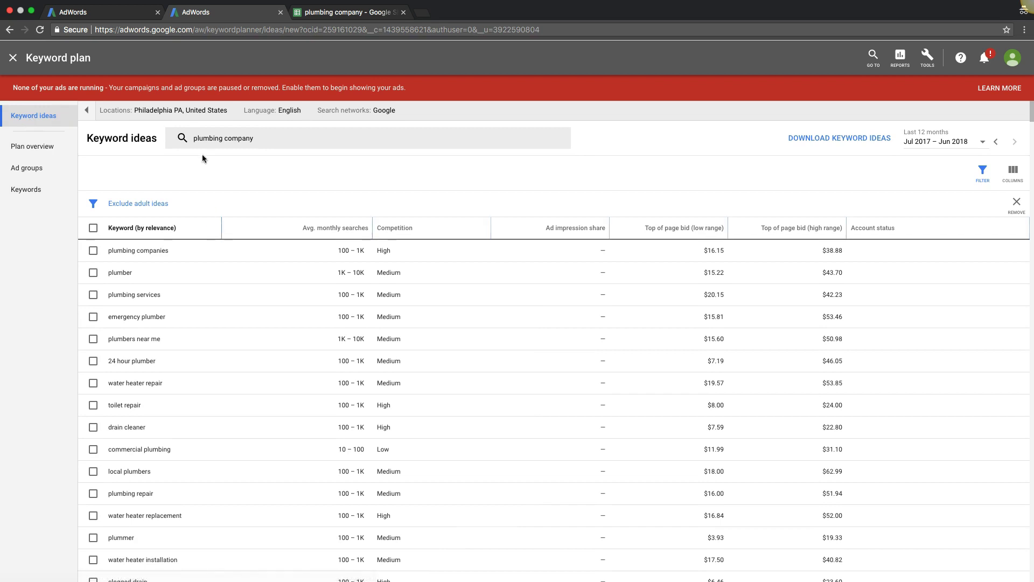
{"action": "left_click", "coordinate": [353, 203]}
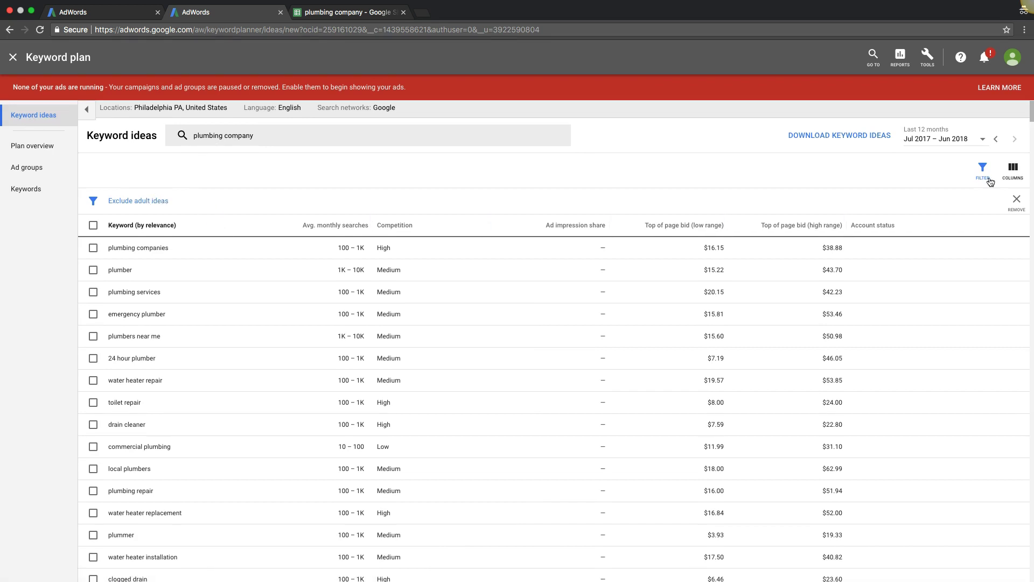
{"action": "left_click", "coordinate": [224, 225]}
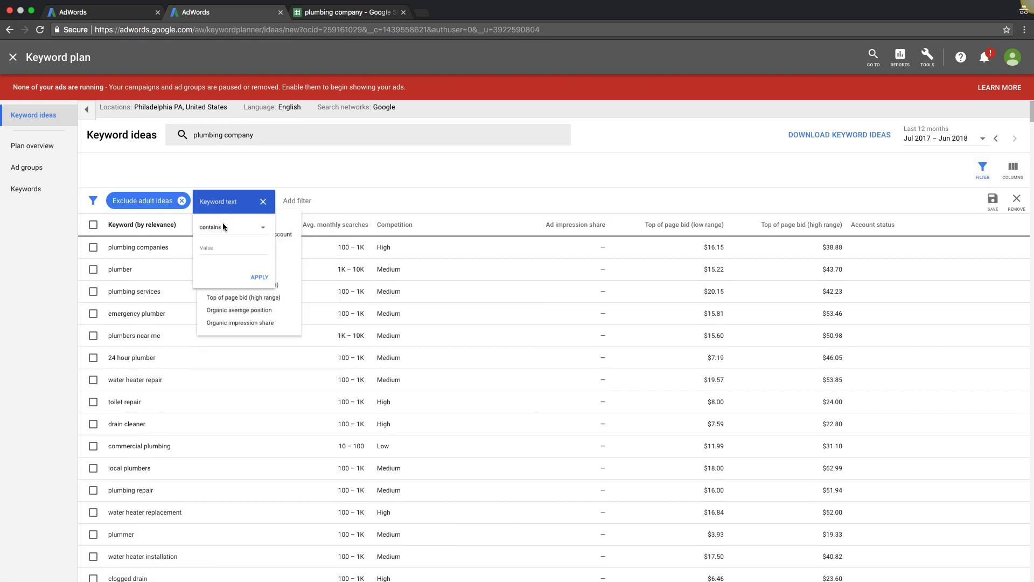
{"action": "type", "text": "plu"}
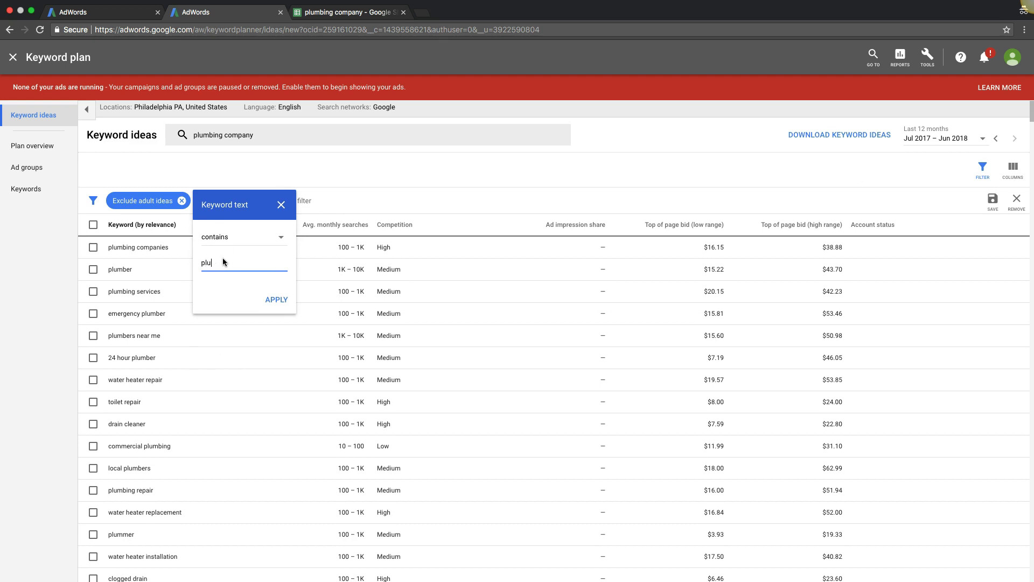
{"action": "type", "text": "mbing repair"}
{"action": "left_click", "coordinate": [264, 299]}
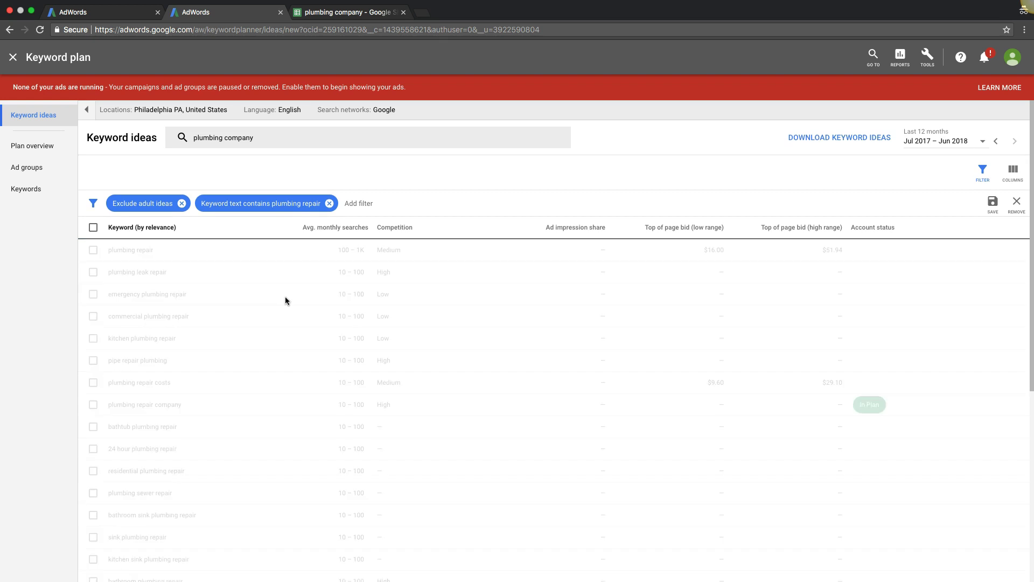
- Add plumbing repair, plumbing leak repair, kitchen plumbing repair and plumbing repair costs as phrase match to plumbing repair
{"action": "left_click", "coordinate": [92, 250]}
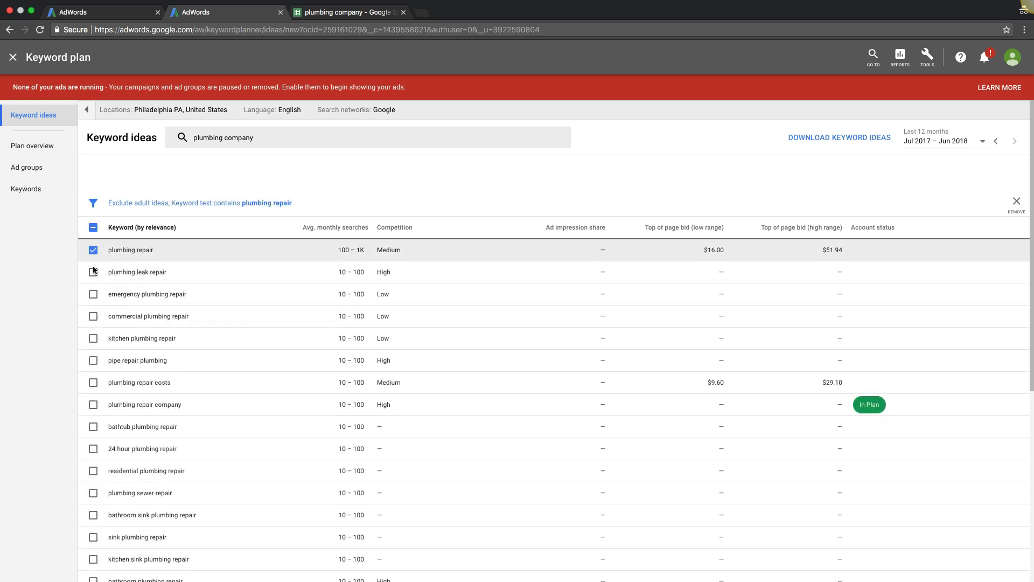
{"action": "left_click", "coordinate": [93, 271]}
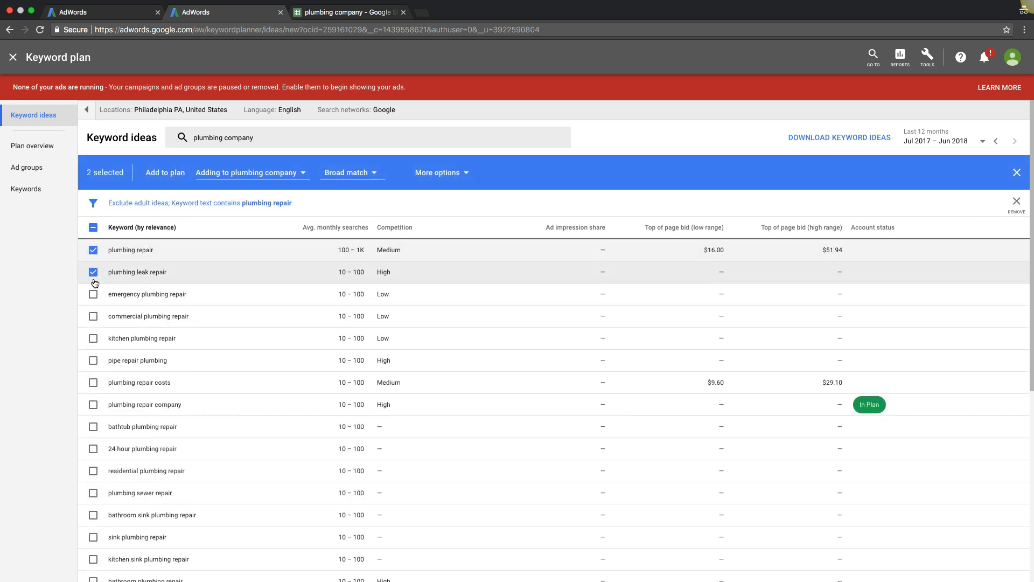
{"action": "left_click", "coordinate": [94, 339]}
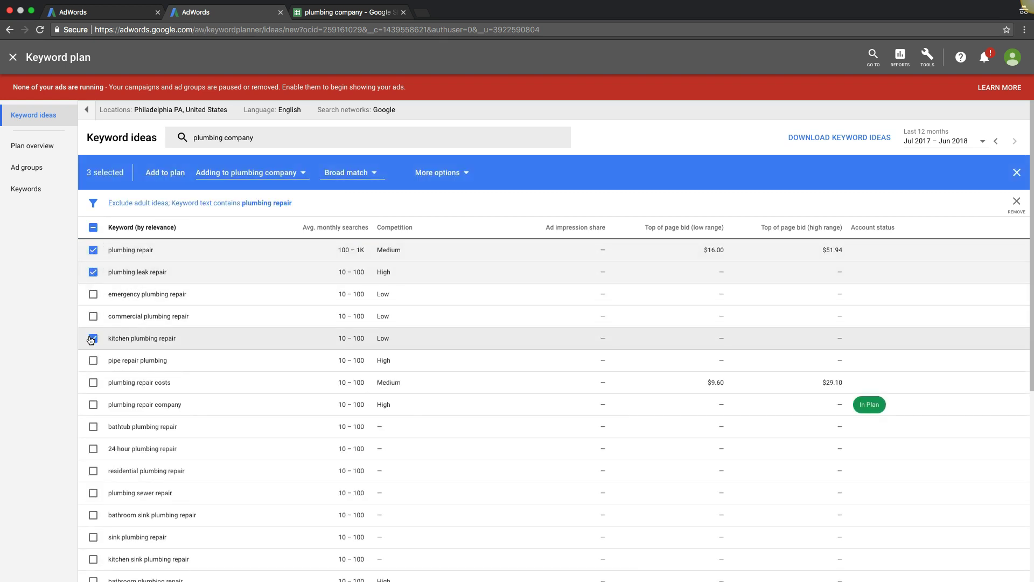
{"action": "left_click", "coordinate": [93, 383]}
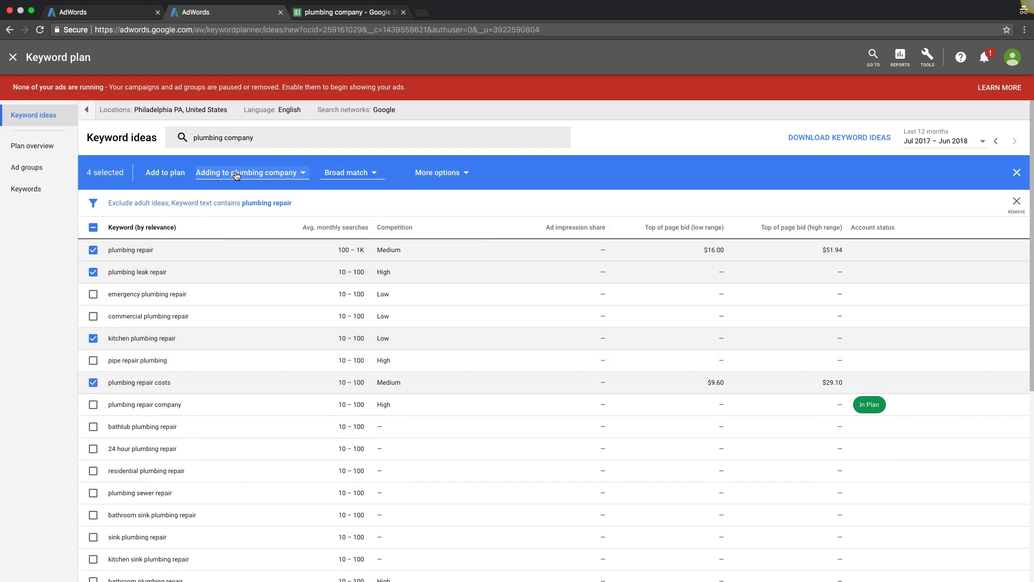
{"action": "left_click", "coordinate": [291, 173]}
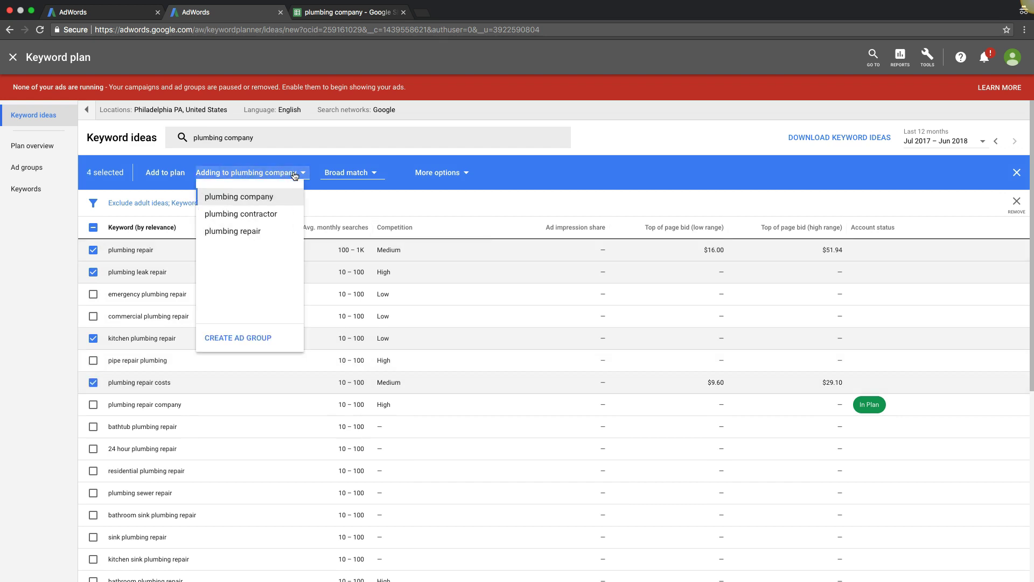
{"action": "left_click", "coordinate": [248, 233]}
{"action": "left_click", "coordinate": [347, 181]}
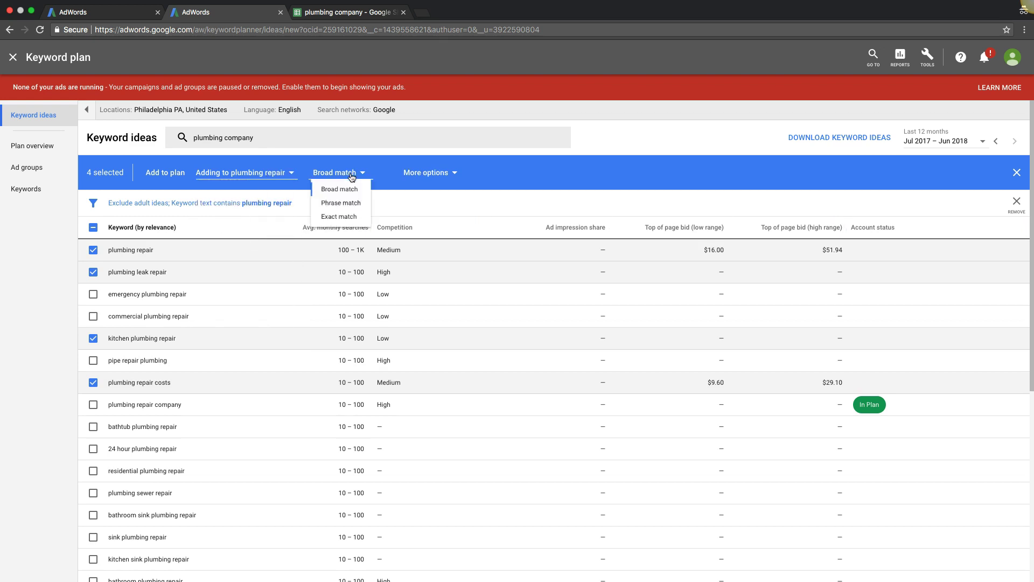
{"action": "left_click", "coordinate": [344, 210]}
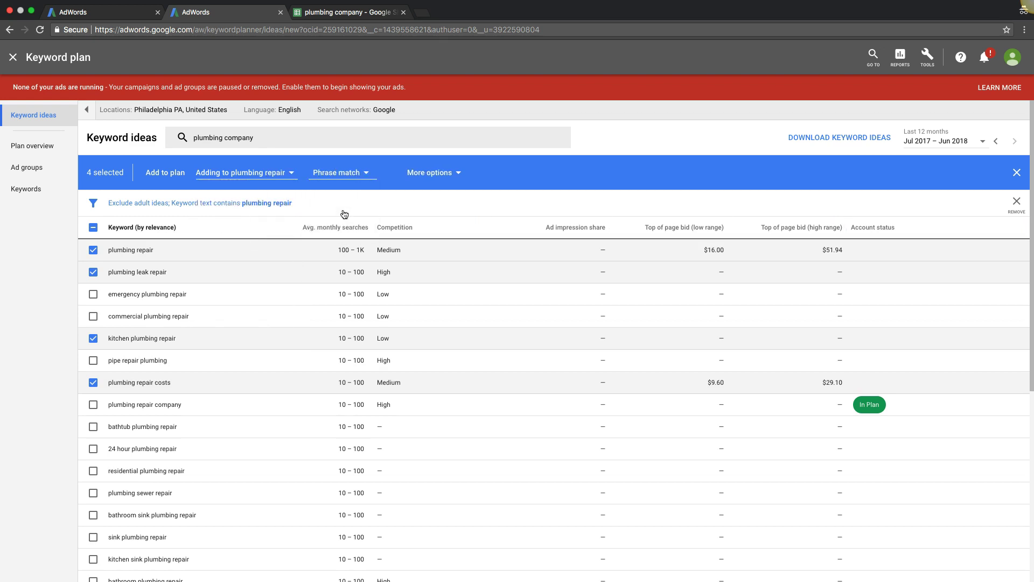
{"action": "left_click", "coordinate": [446, 178]}
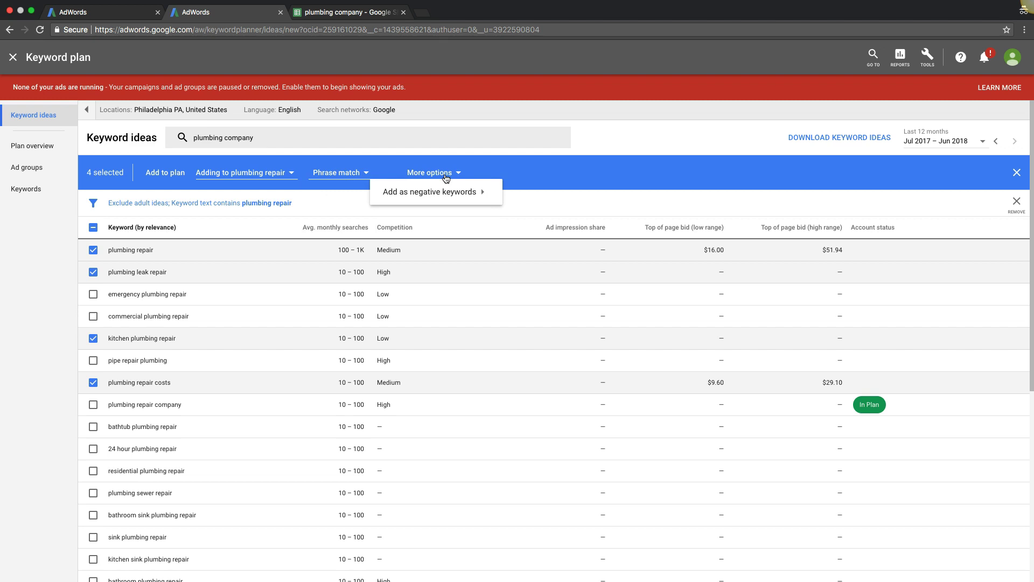
{"action": "left_click", "coordinate": [309, 157]}
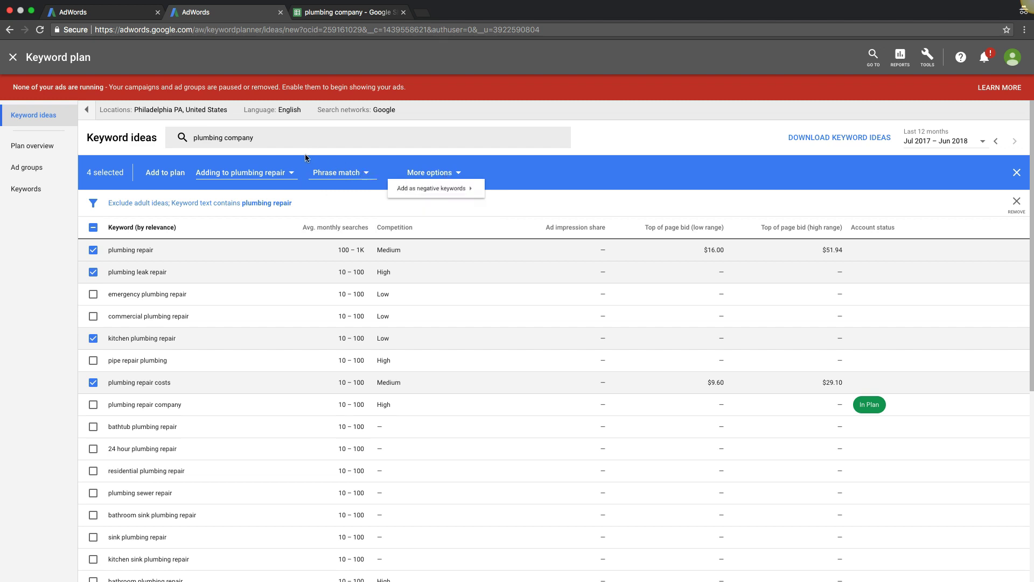
{"action": "left_click", "coordinate": [174, 176]}
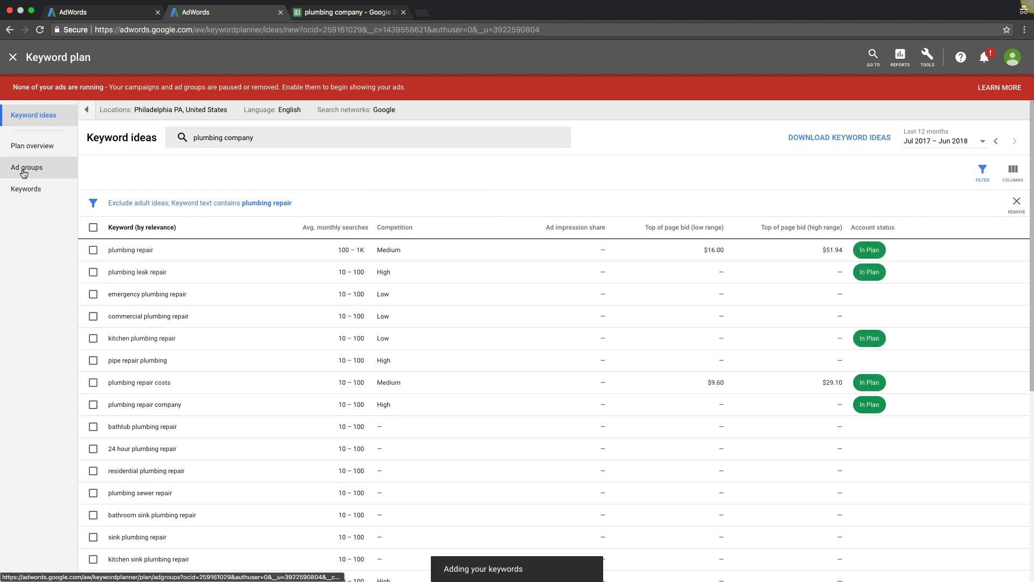
- Return to Ad groups forecasts (23 clicks, $44) and cancel the Create campaign dialog
{"action": "left_click", "coordinate": [24, 169]}
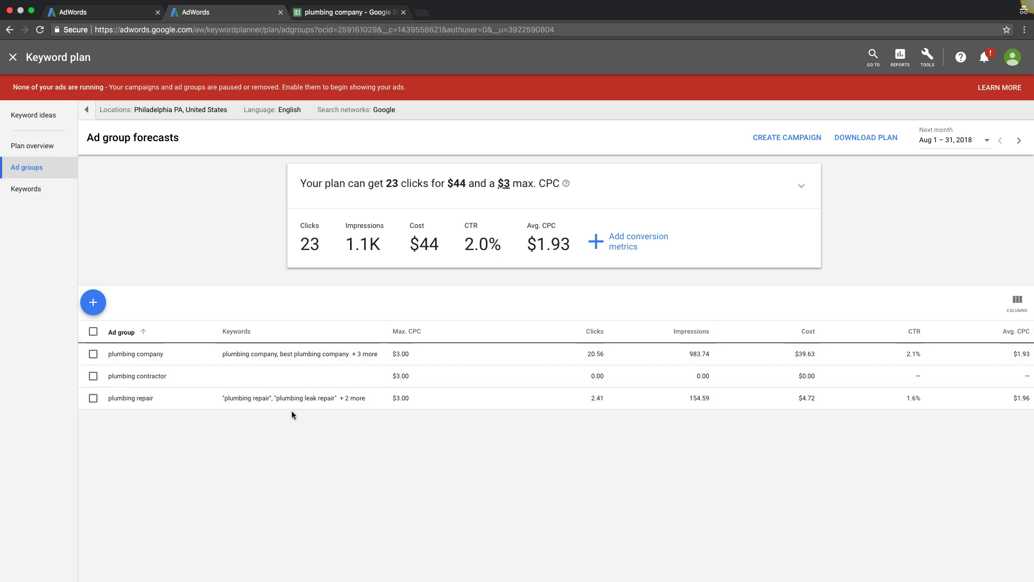
{"action": "left_click", "coordinate": [794, 138]}
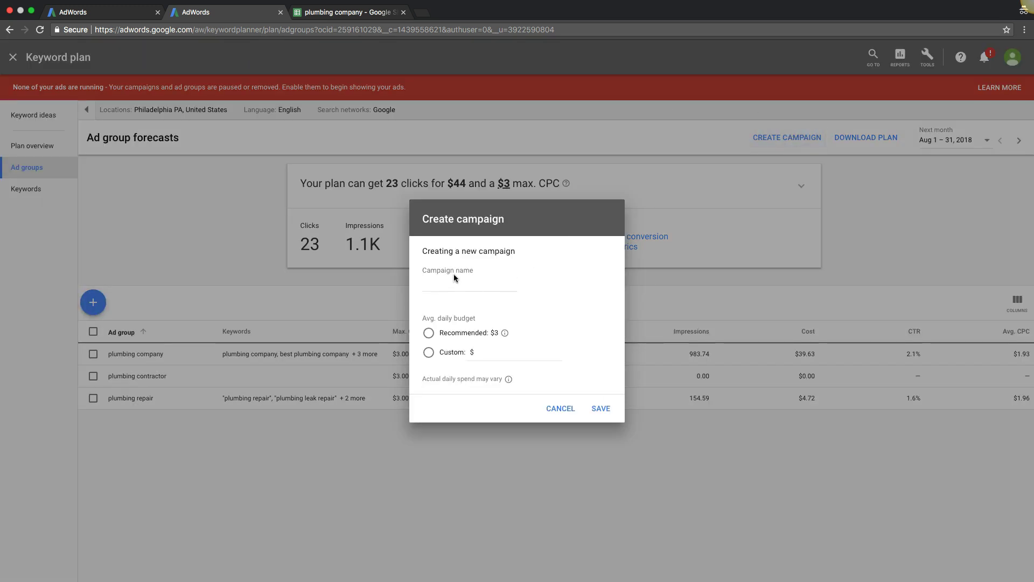
{"action": "left_click", "coordinate": [561, 410]}
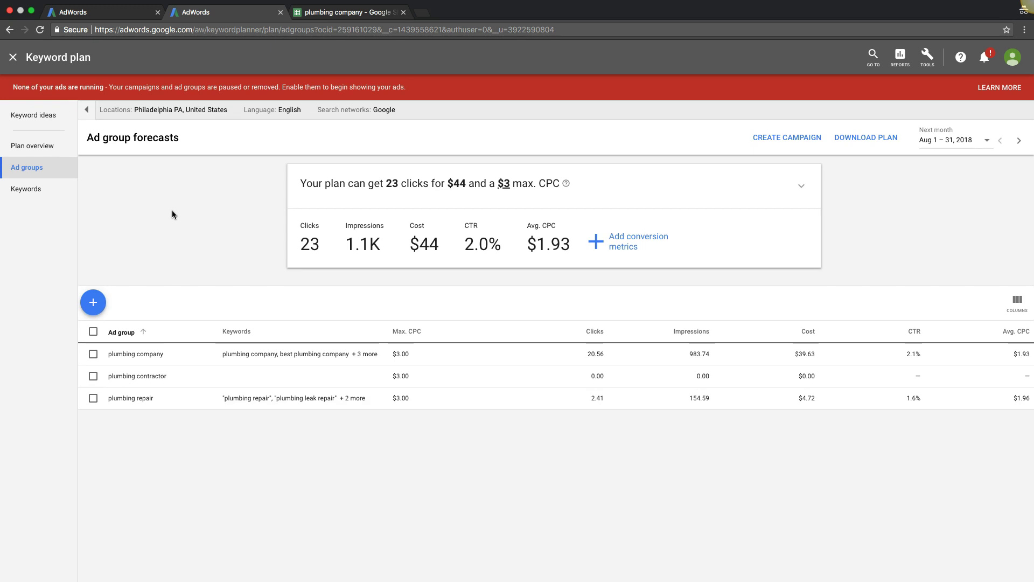
- Show the plan overview, with plumbing company at $24.28 and 23 forecast clicks
{"action": "left_click", "coordinate": [34, 146]}
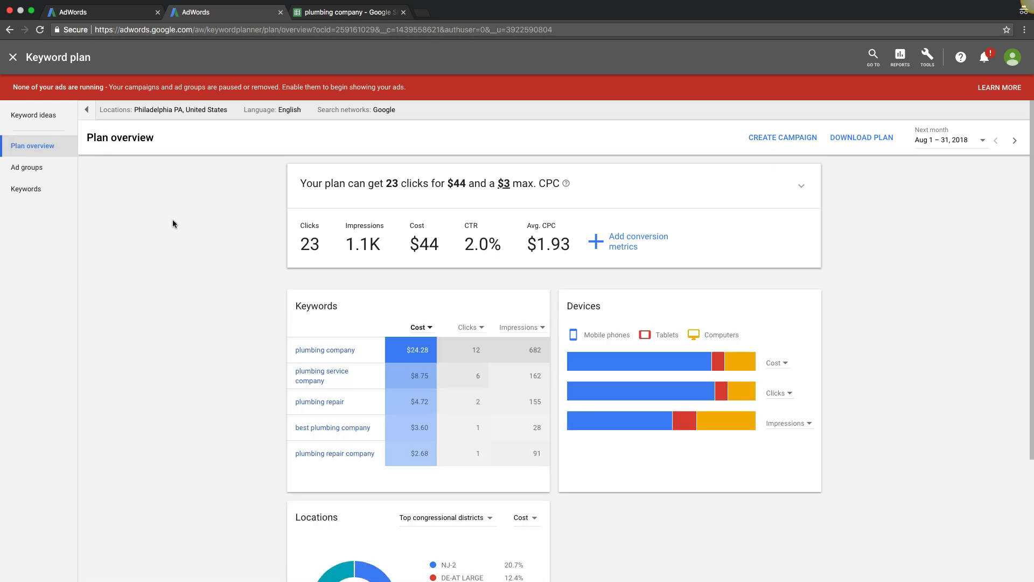